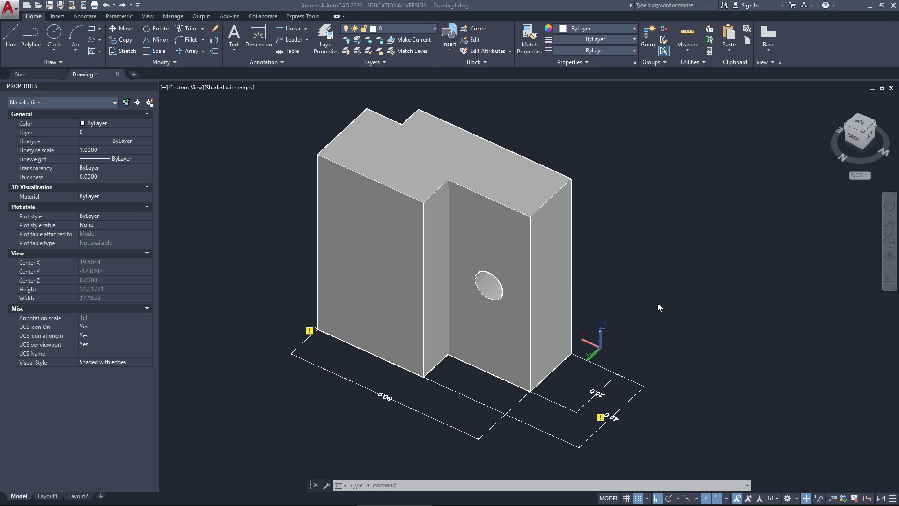
left_click(387, 484)
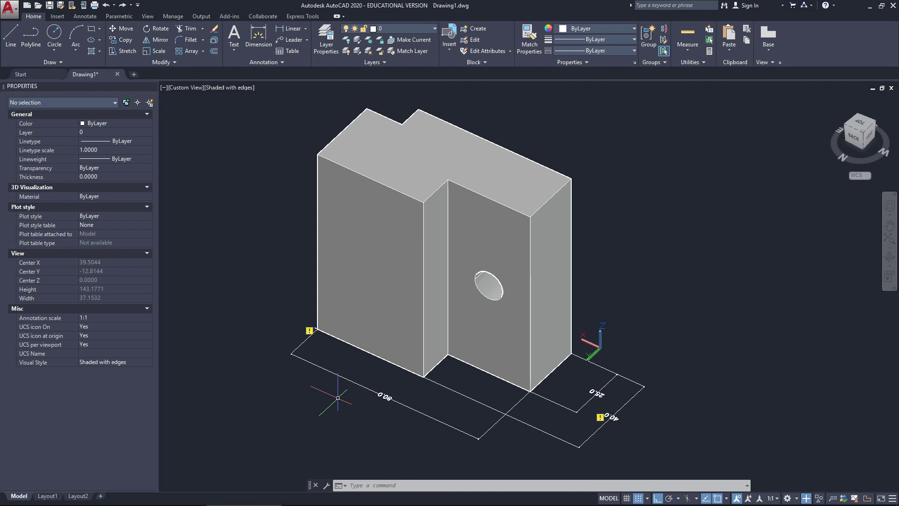
left_click(11, 35)
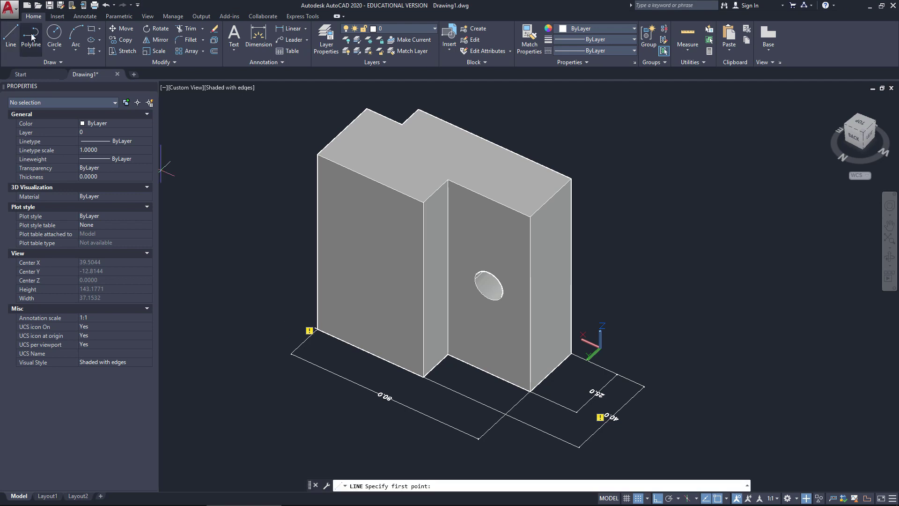
key("Escape")
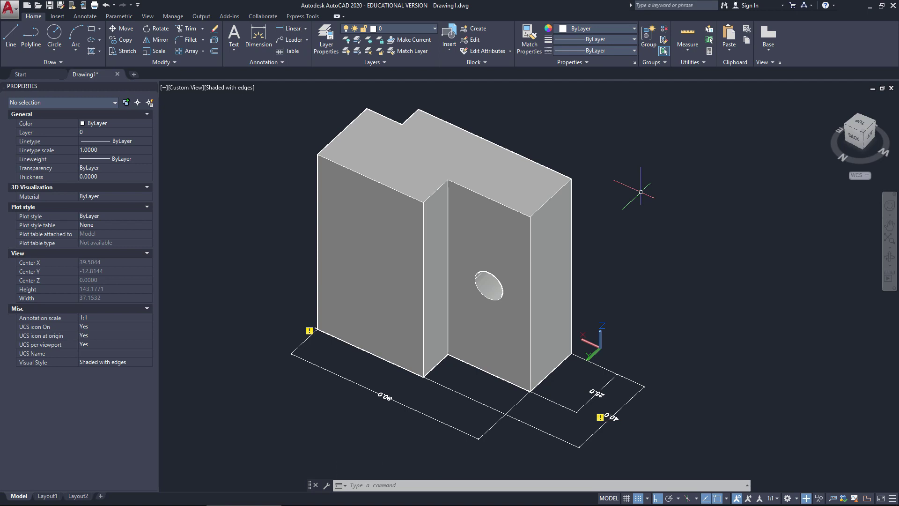
type("l")
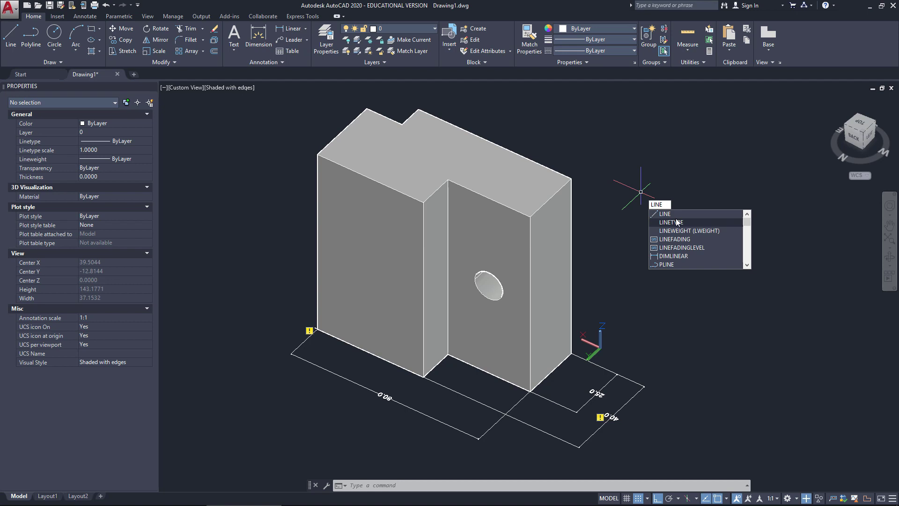
key("Return")
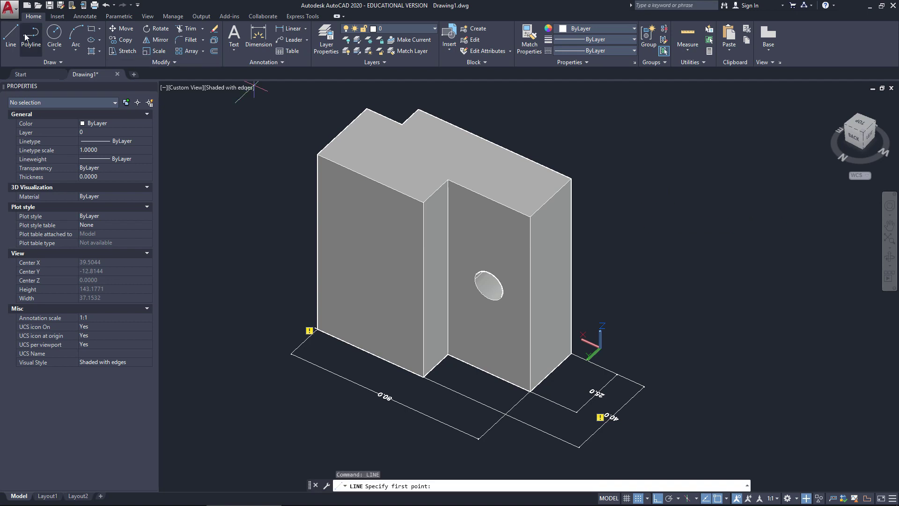
left_click(11, 35)
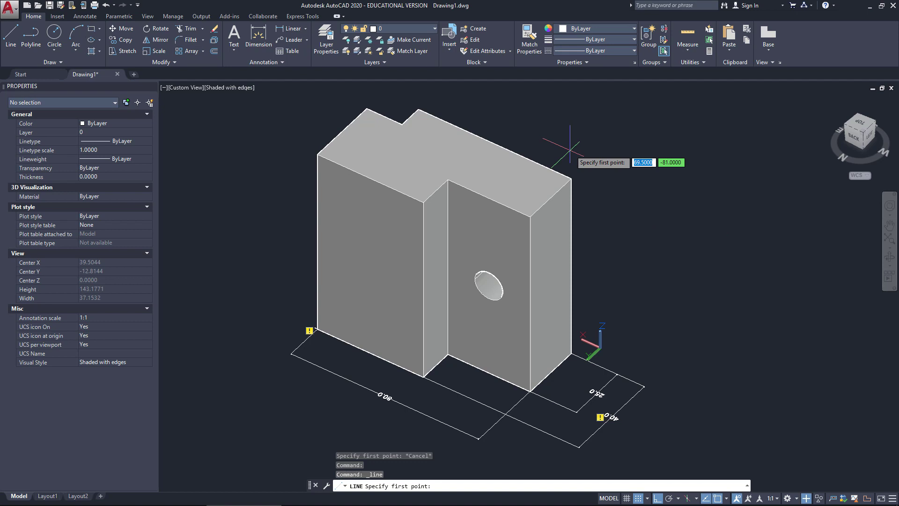
key("Escape")
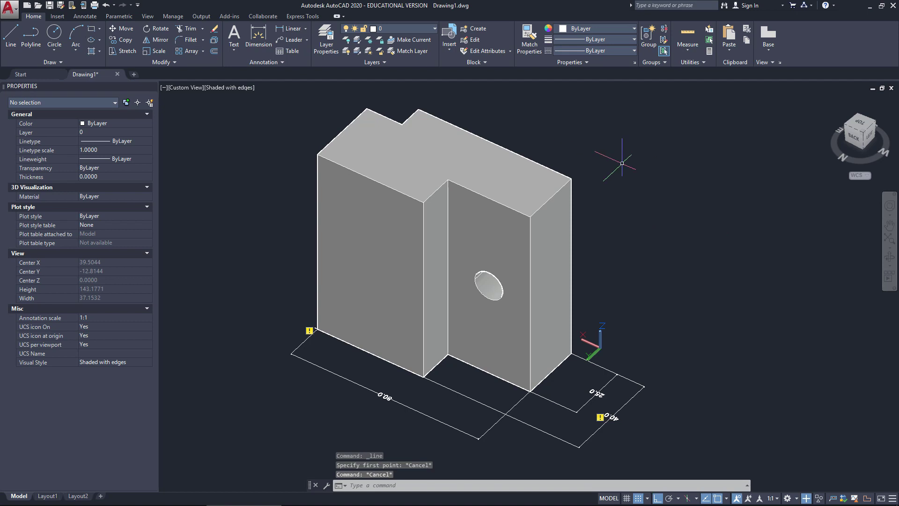
type("l")
key("Return")
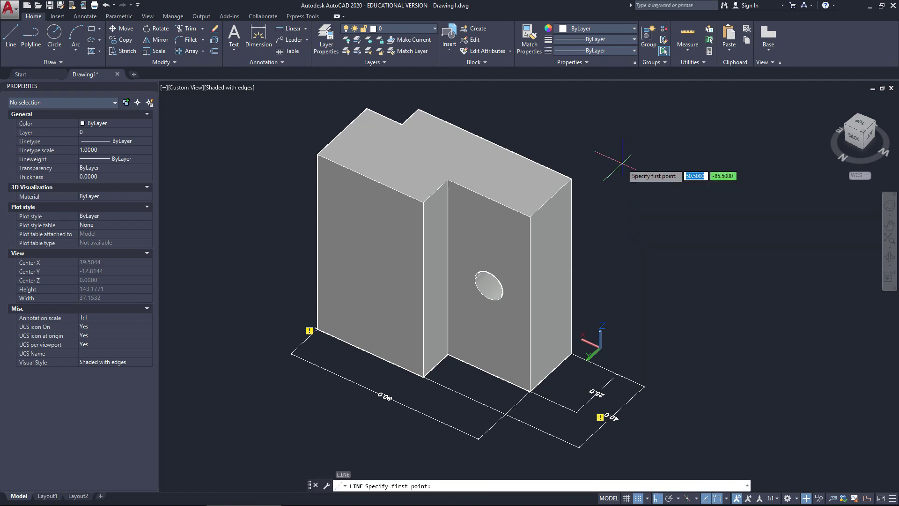
key("Escape")
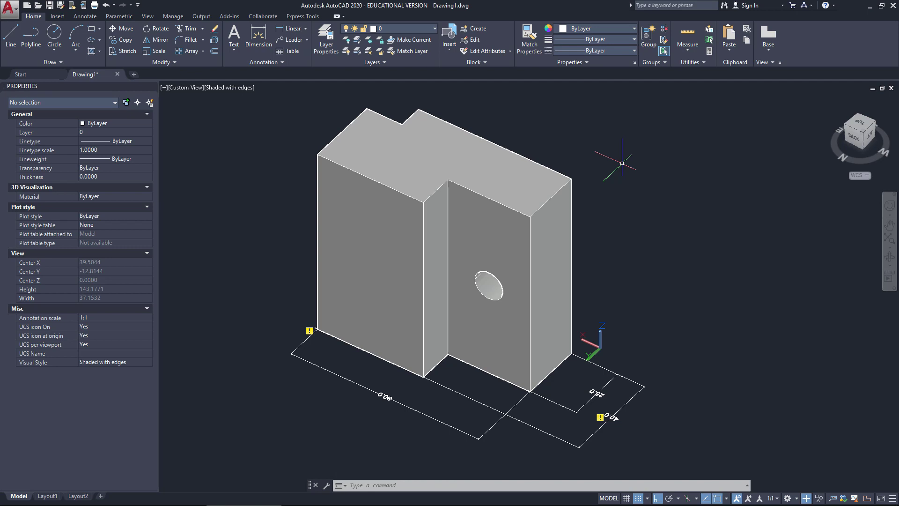
type("M")
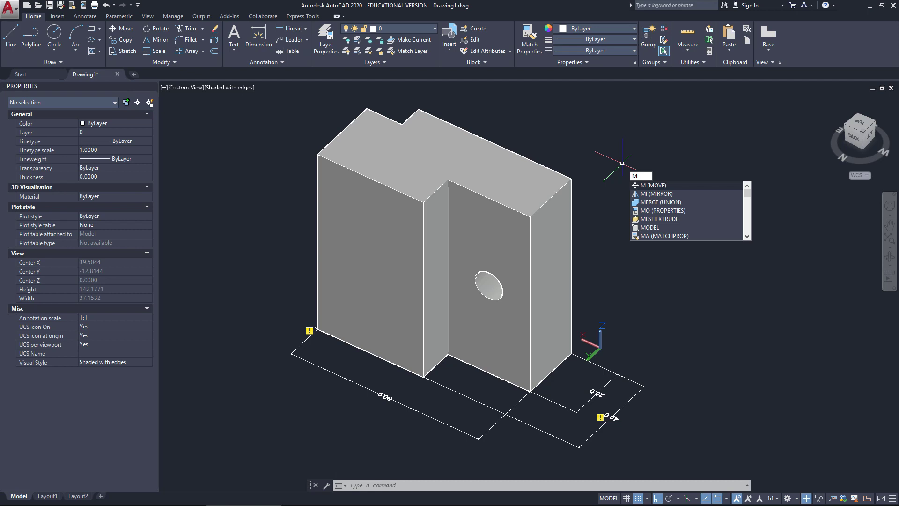
type("I")
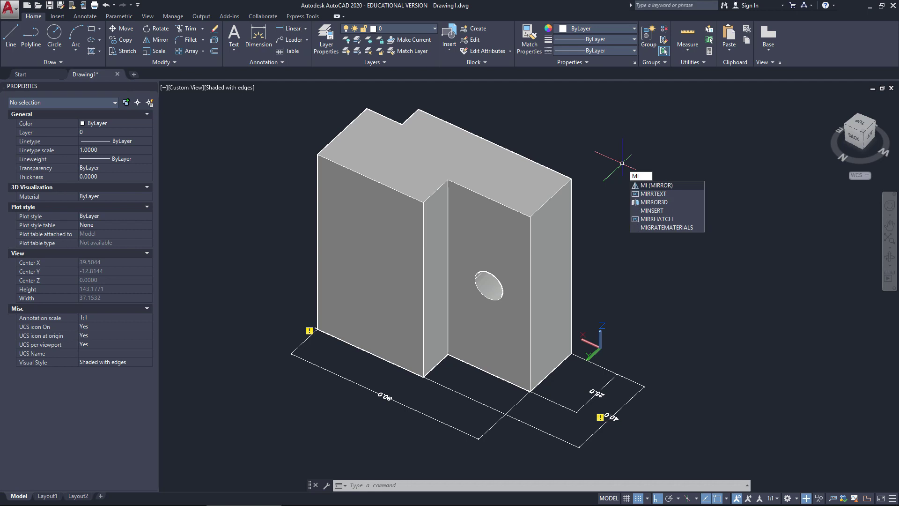
key("Escape")
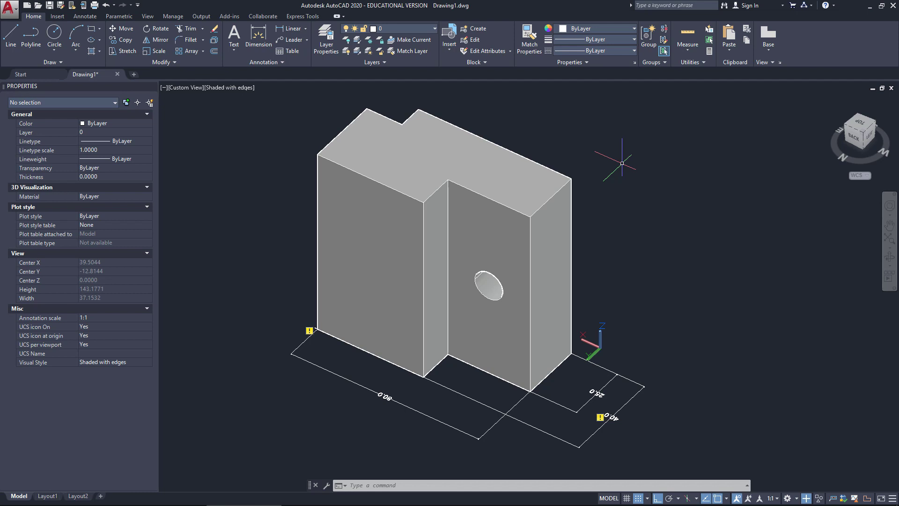
Step: Configure the drawing units to 0.0 length precision, 0.00 angle precision and a millimeters insertion scale
type("units")
key("Return")
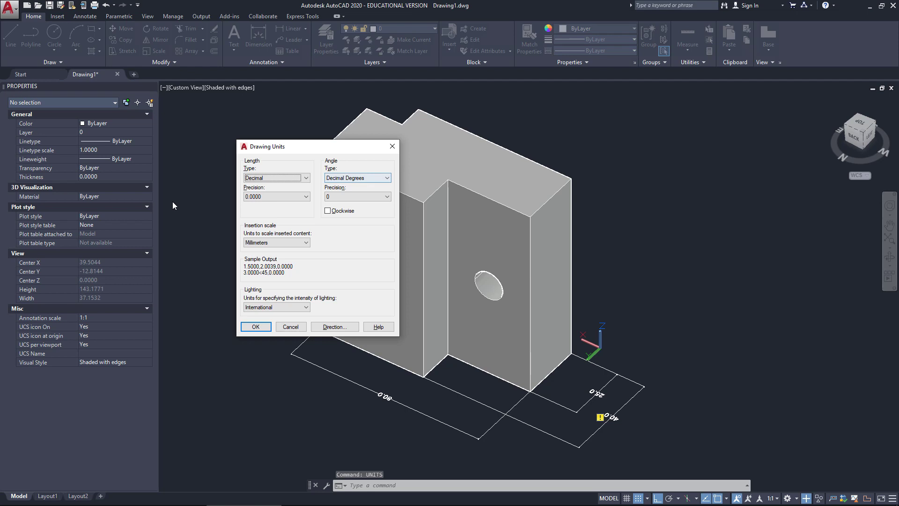
left_click(257, 197)
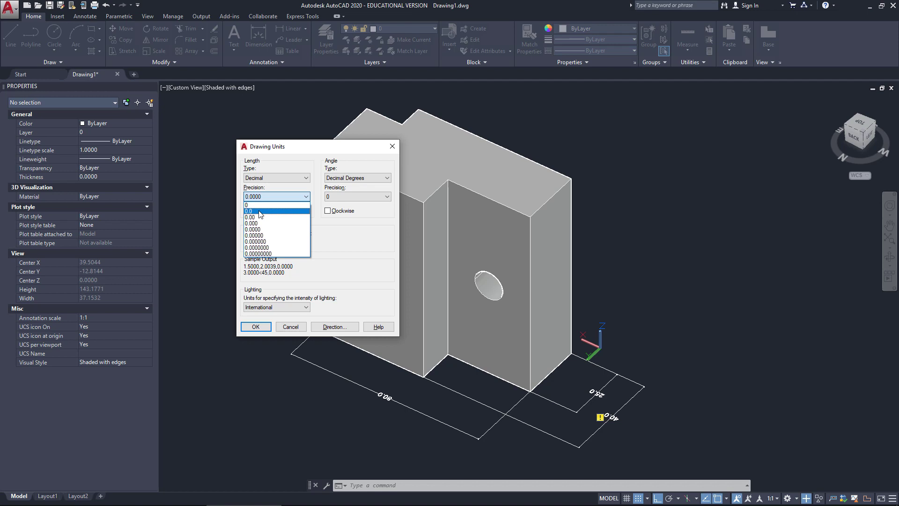
left_click(260, 211)
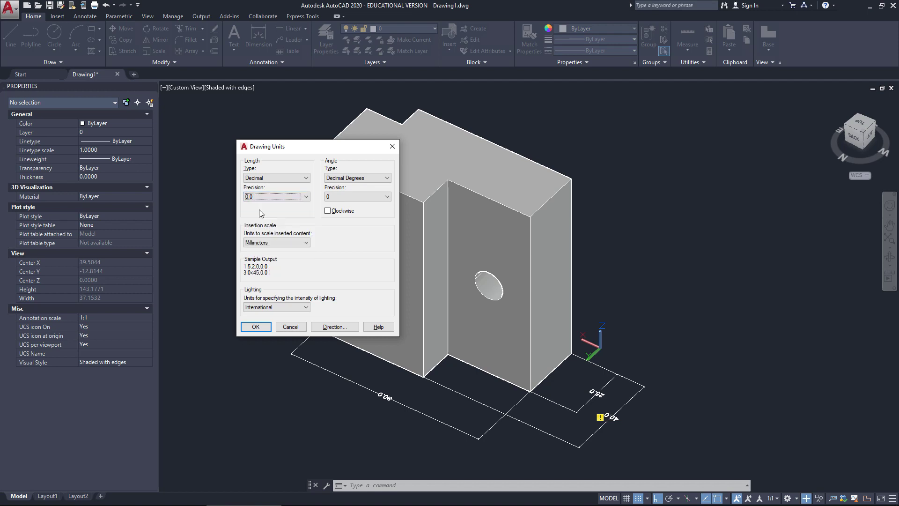
left_click(338, 196)
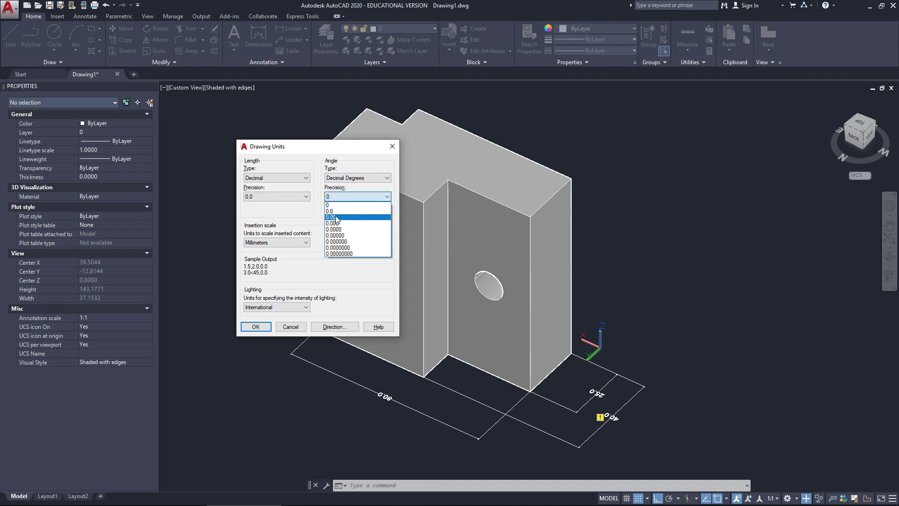
left_click(336, 217)
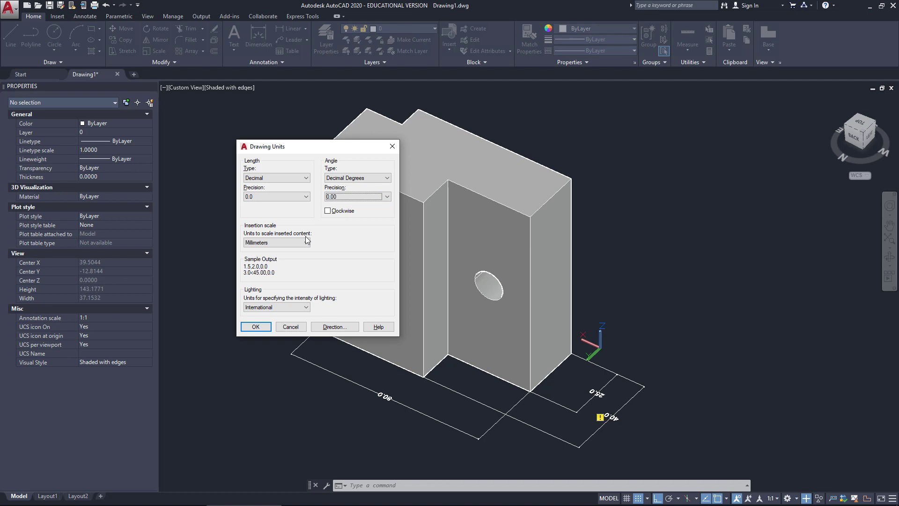
left_click(282, 244)
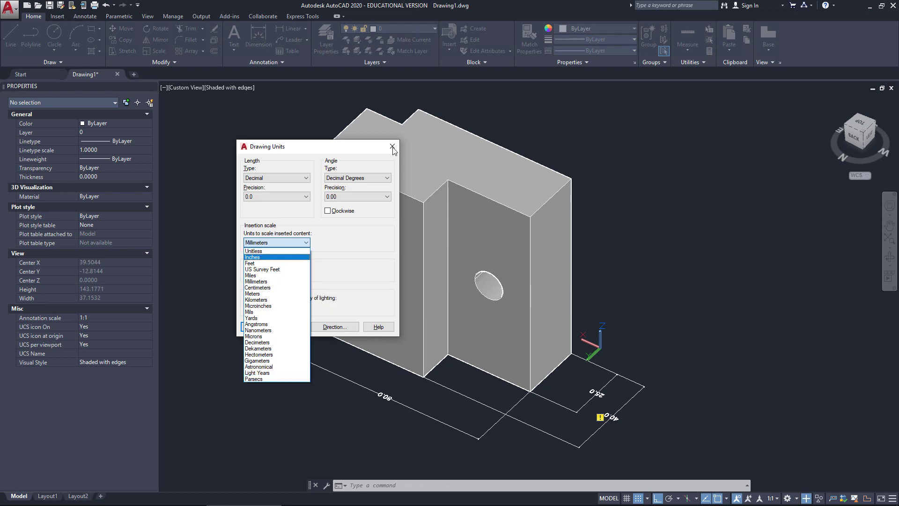
left_click(268, 281)
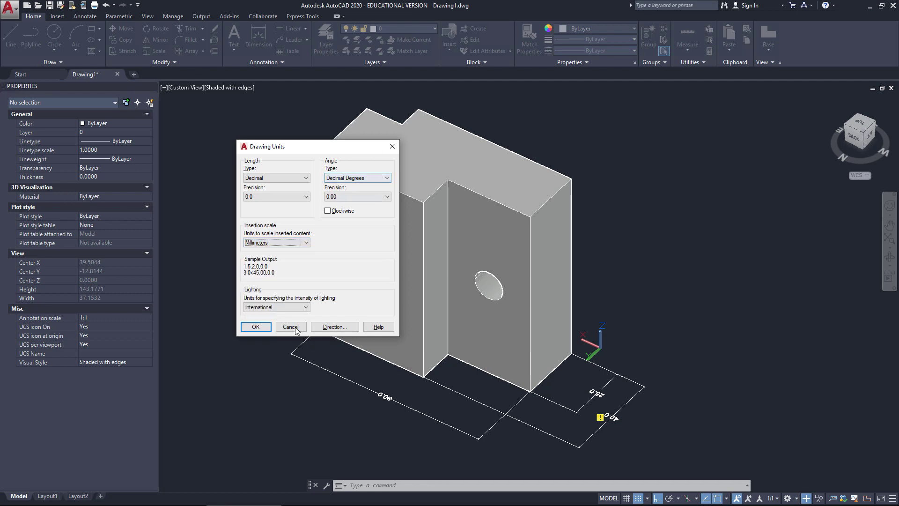
left_click(259, 326)
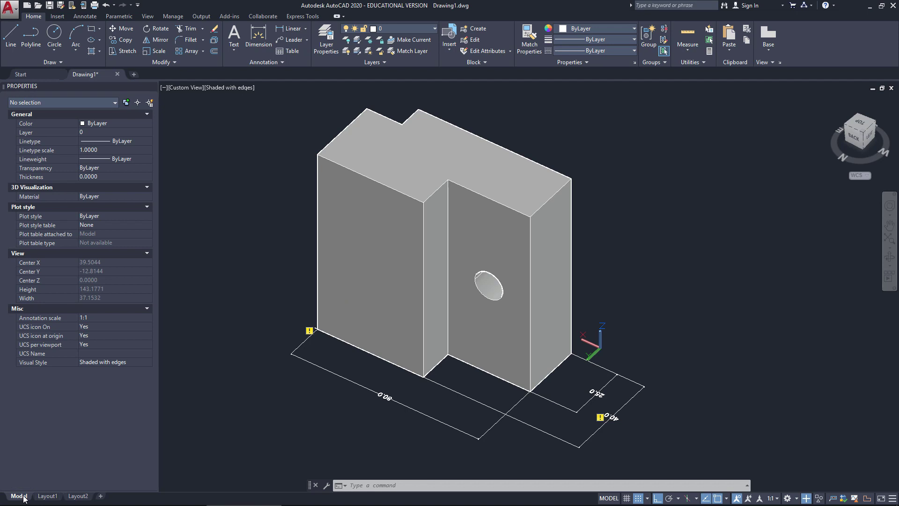
Step: View the Layout1 sheet with the part's drawing views and return to model space
mouse_move(46, 499)
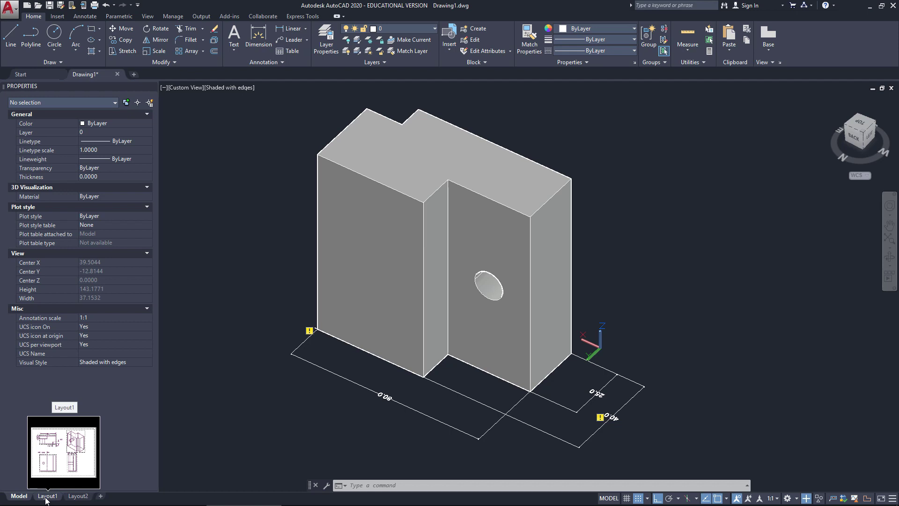
left_click(46, 497)
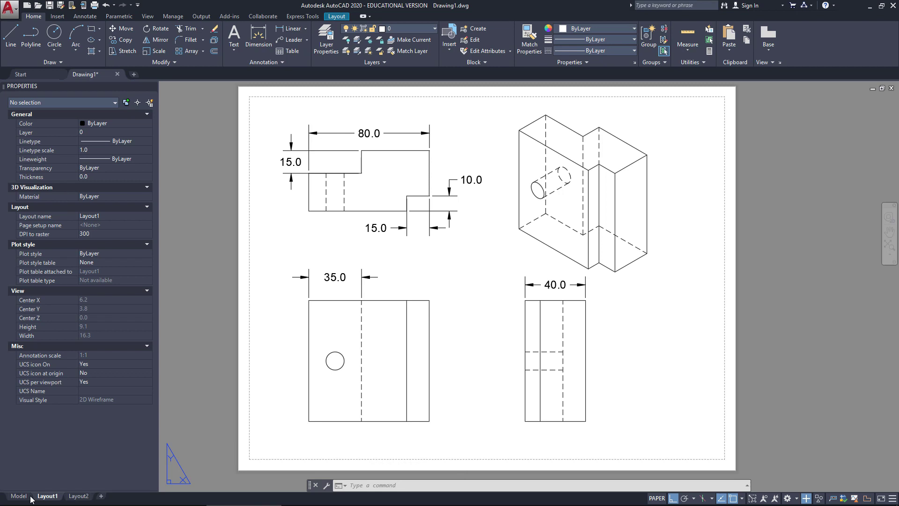
left_click(23, 498)
key("Delete")
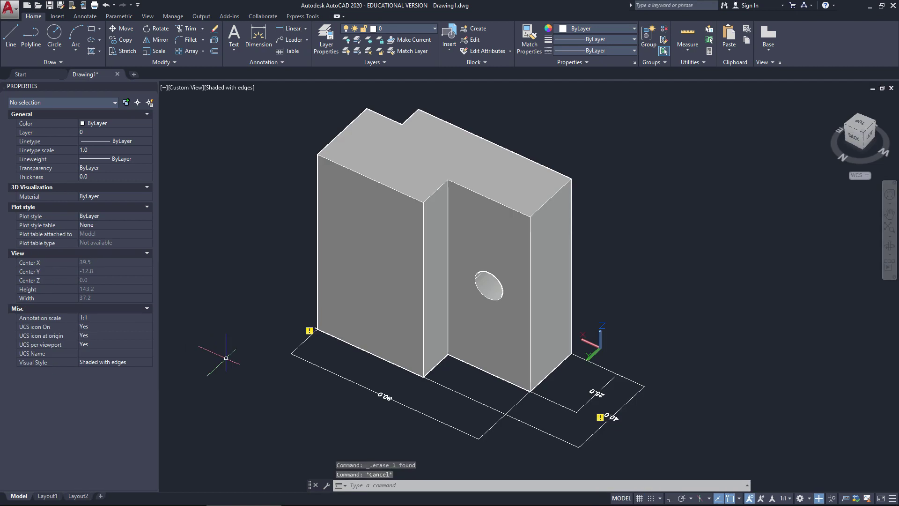
Step: Draw a small rectangle in model space beside the stepped block, outside its 80.0 dimension
left_click(91, 28)
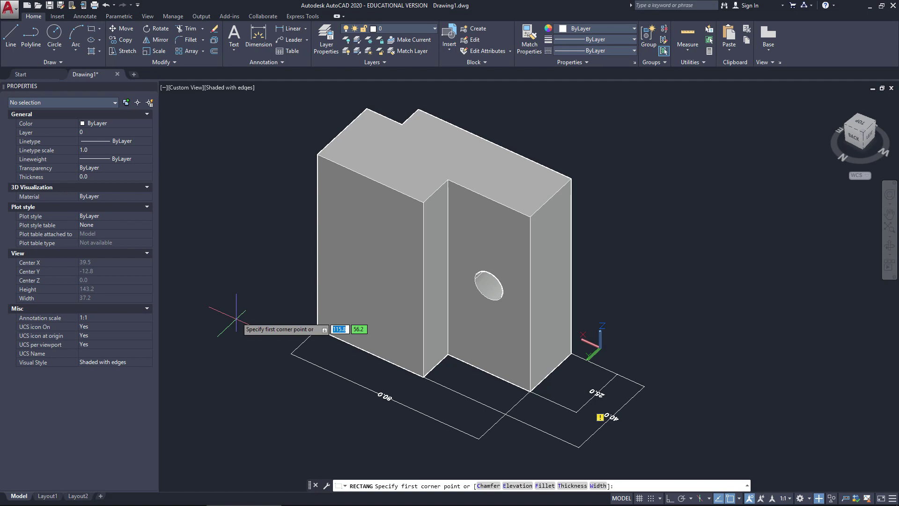
left_click(238, 358)
left_click(280, 363)
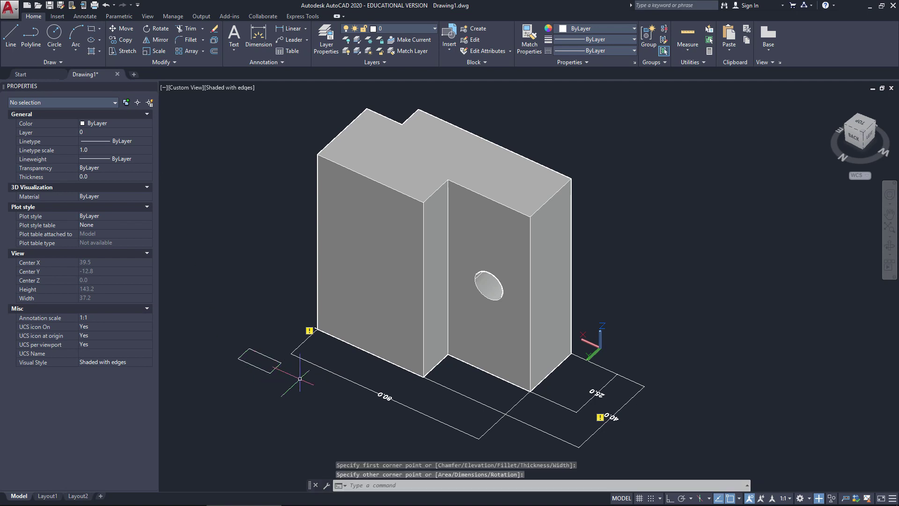
Step: Extrude the small rectangle upward into a solid about 48.6 mm high
type("EXTR")
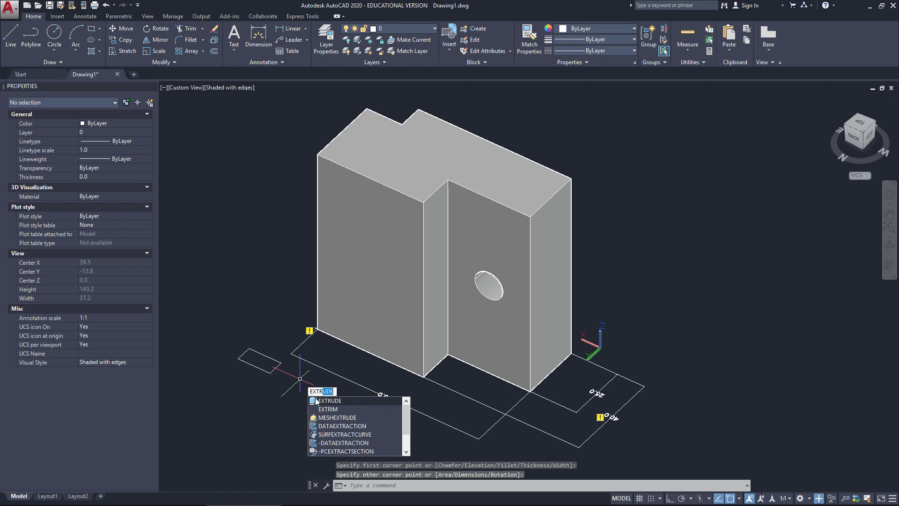
key("Return")
left_click(271, 372)
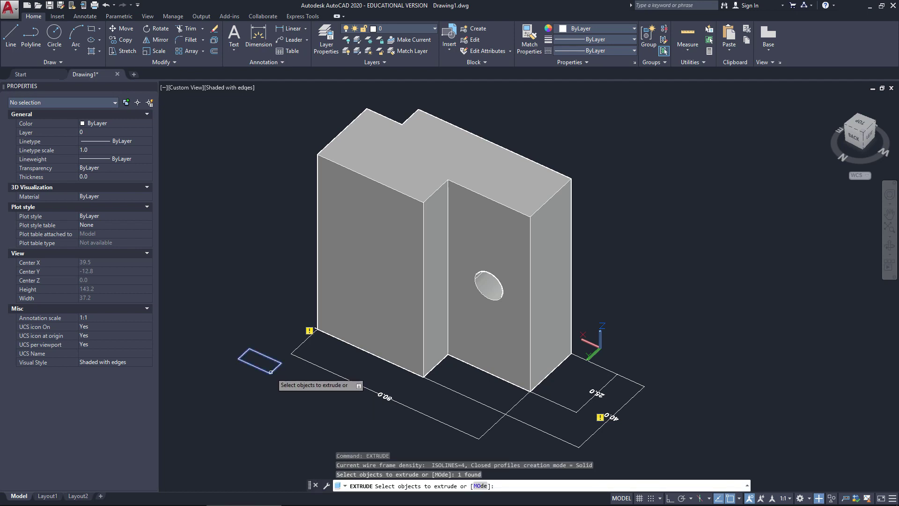
key("Return")
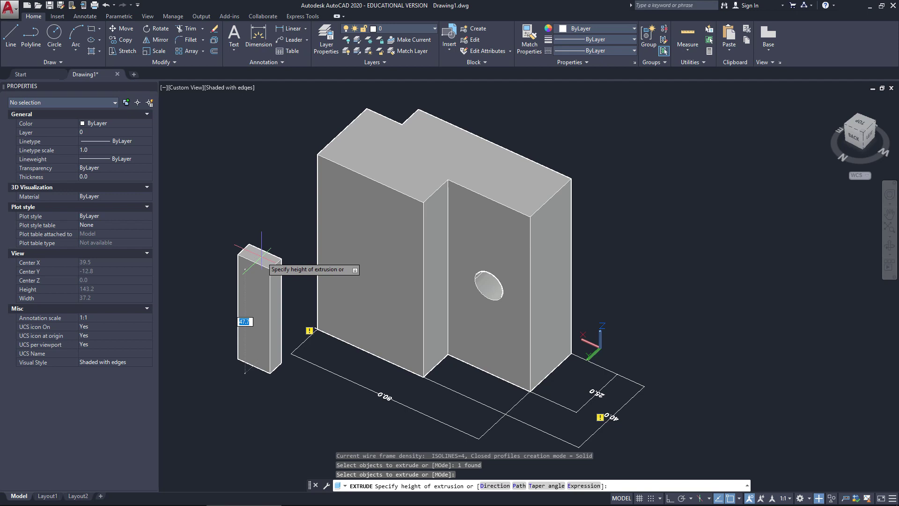
left_click(265, 251)
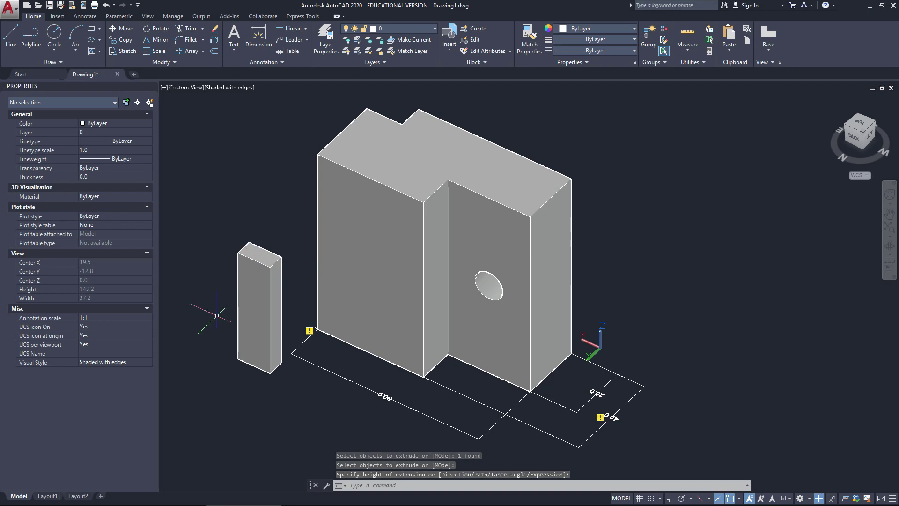
Step: Open Layout1 and examine how the small extruded solid is represented in the drawing views
left_click(48, 496)
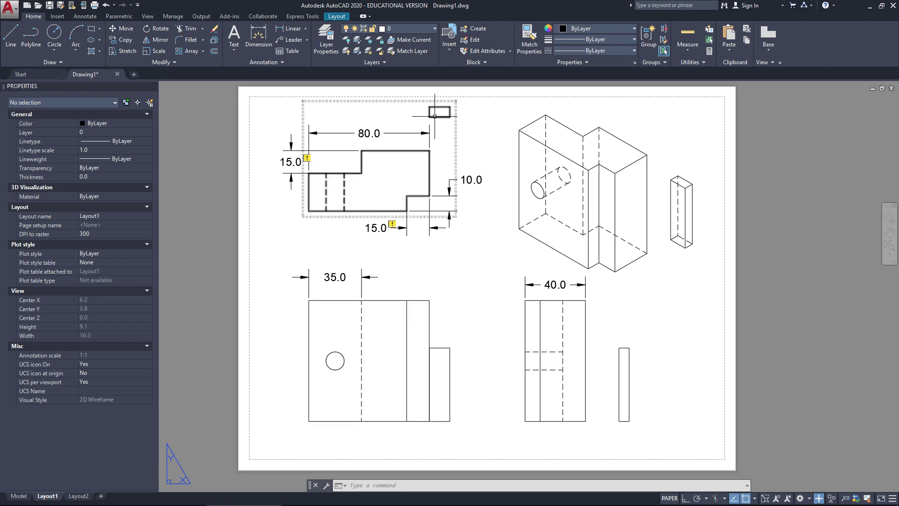
mouse_move(434, 115)
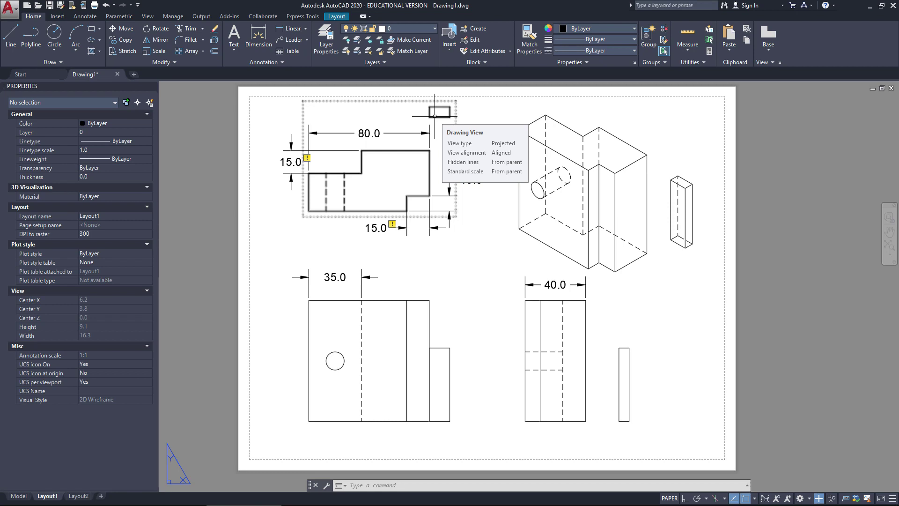
Step: Return to model space and delete the small extruded solid beside the stepped block
left_click(18, 496)
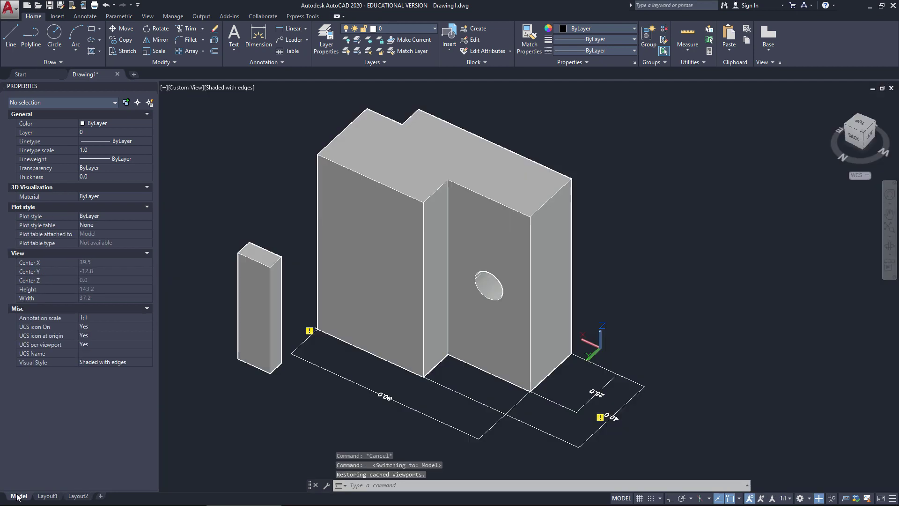
key("Escape")
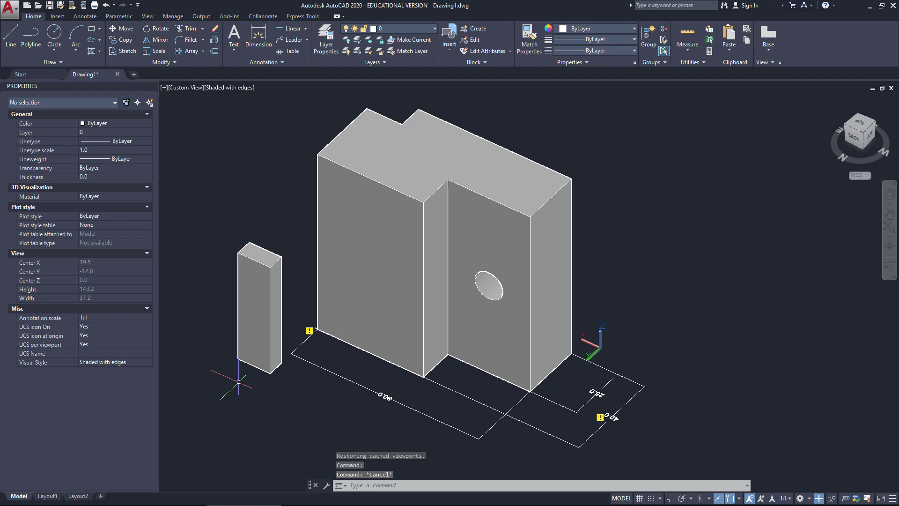
left_click(245, 362)
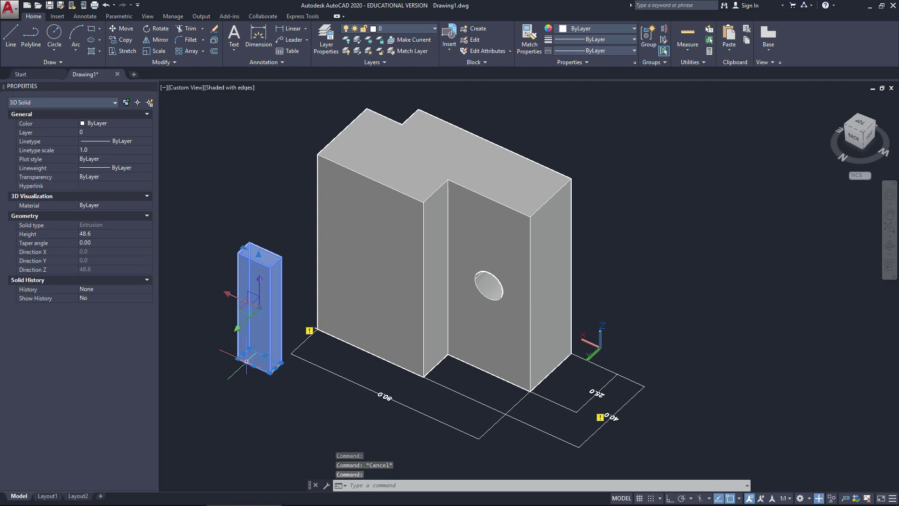
key("Delete")
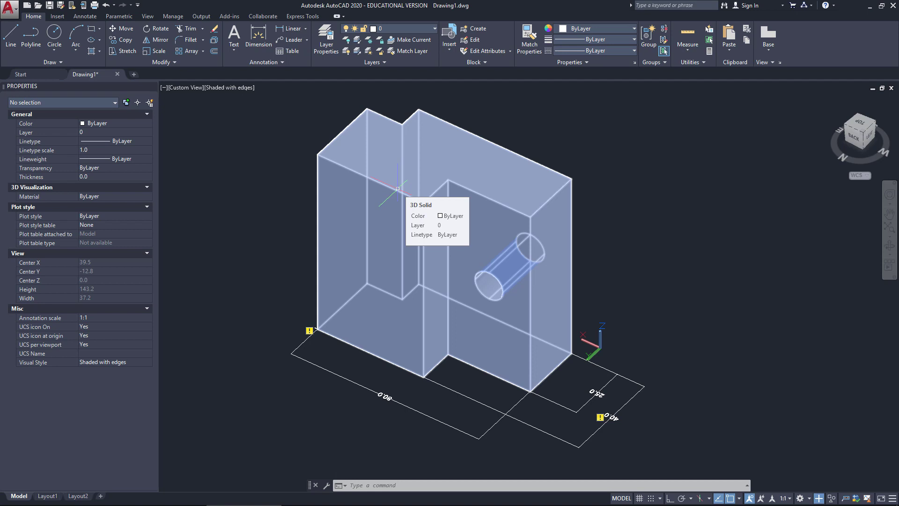
Step: Select the stepped block in model space and open Layout1 to examine its drawing views
left_click(398, 188)
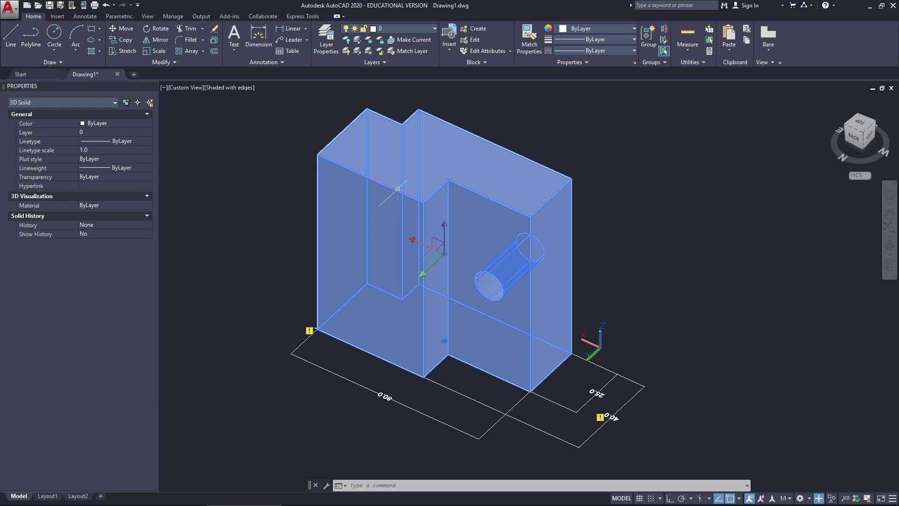
left_click(48, 495)
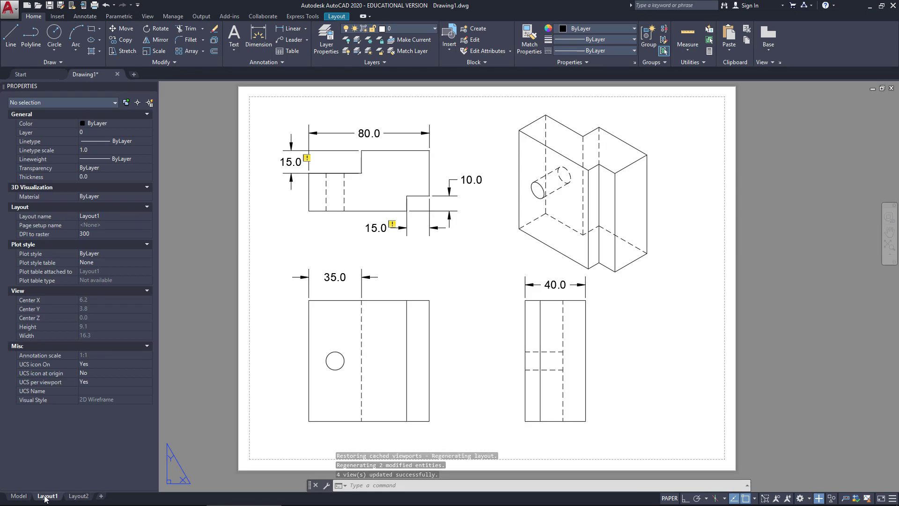
Step: Return to model space and delete the stepped block together with all its dimensions
left_click(19, 496)
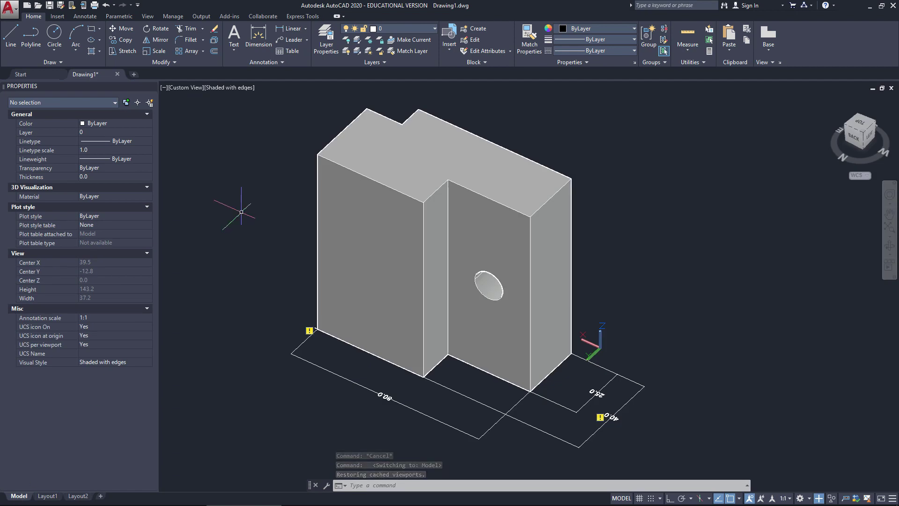
key("ctrl+a")
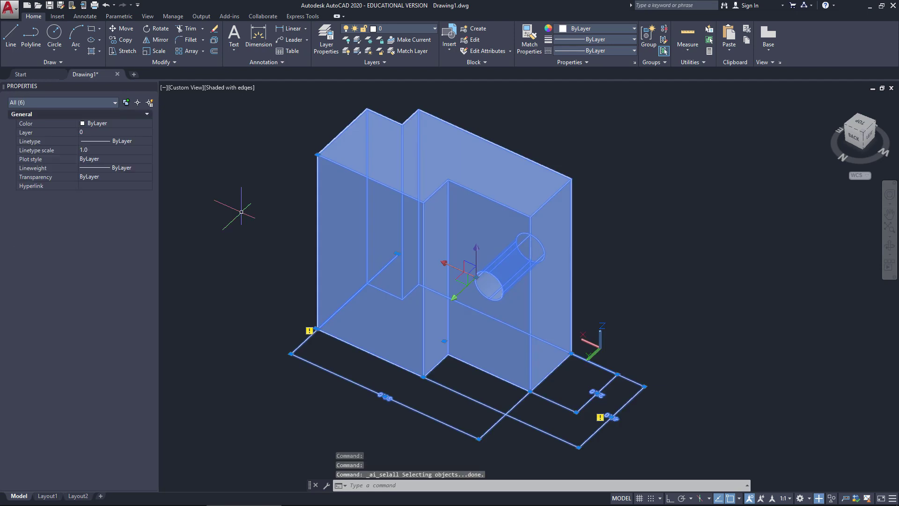
key("Delete")
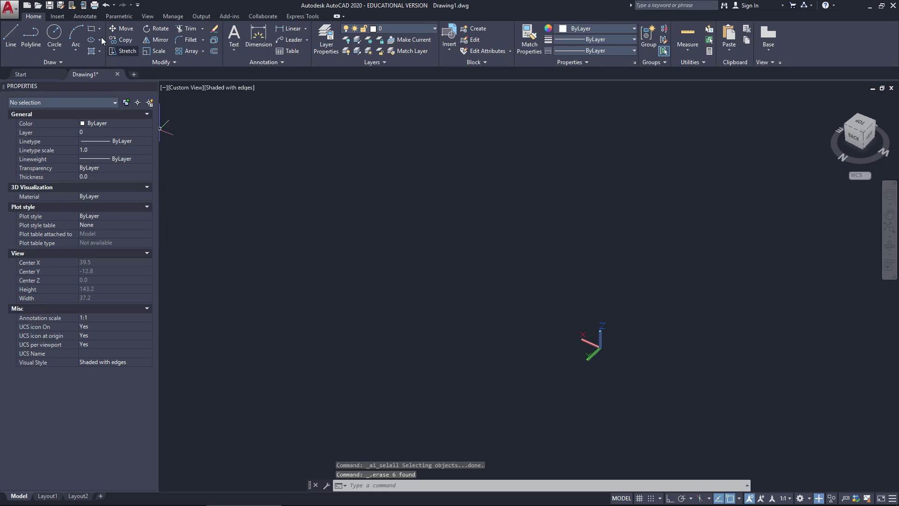
Step: Draw an 80 by 40 rectangle in the empty model space
left_click(91, 31)
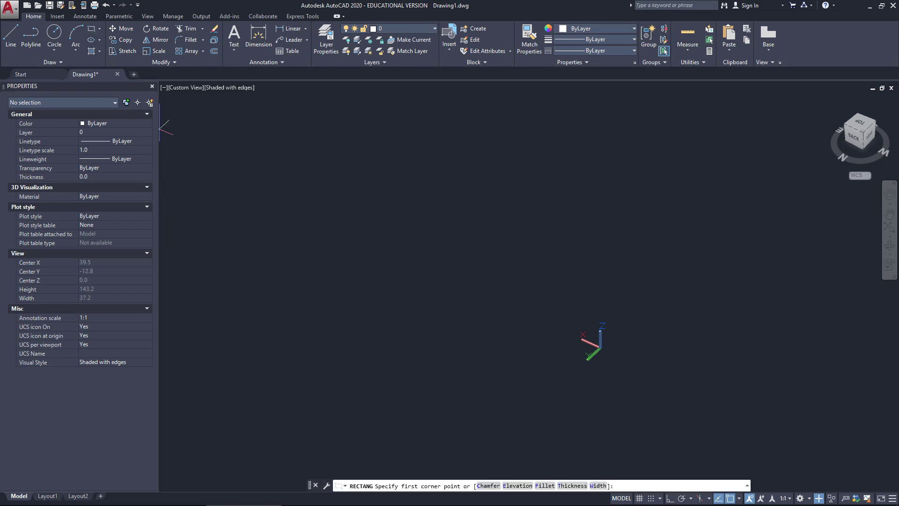
left_click(369, 279)
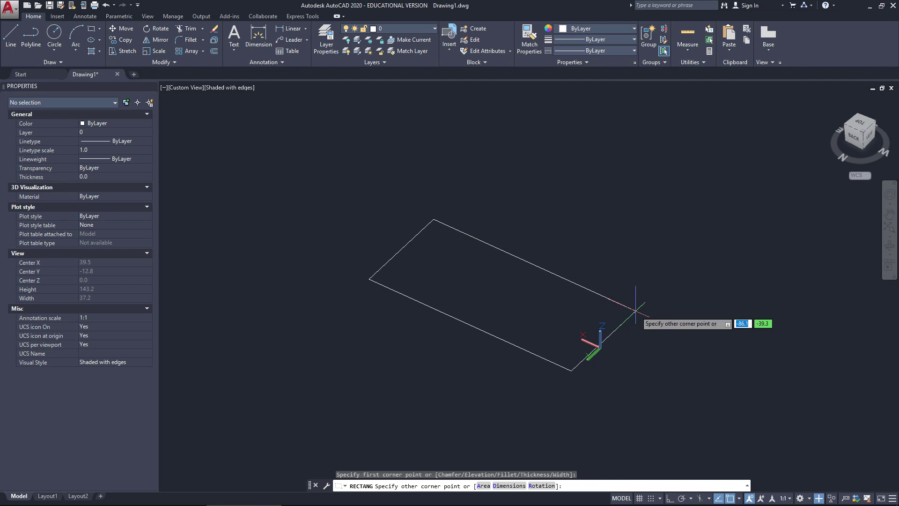
type("800")
key("BackSpace")
key("Tab")
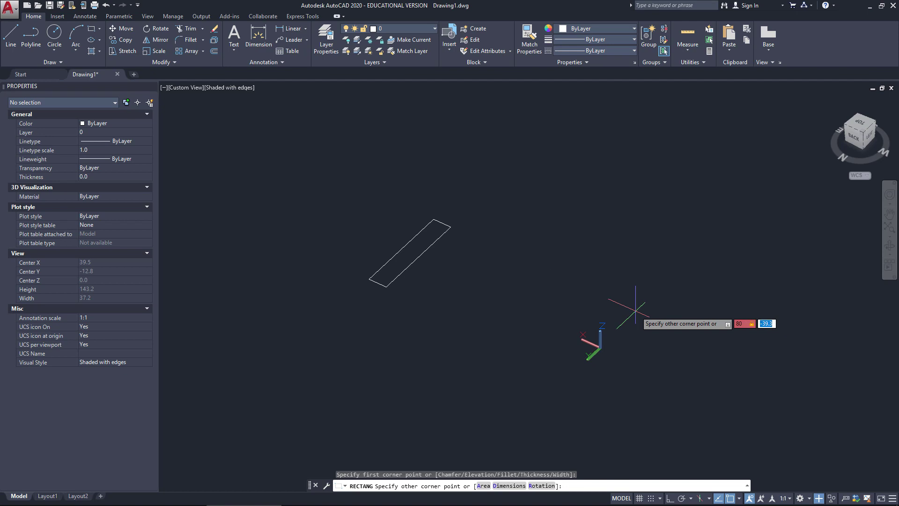
type("40")
key("Return")
key("Return")
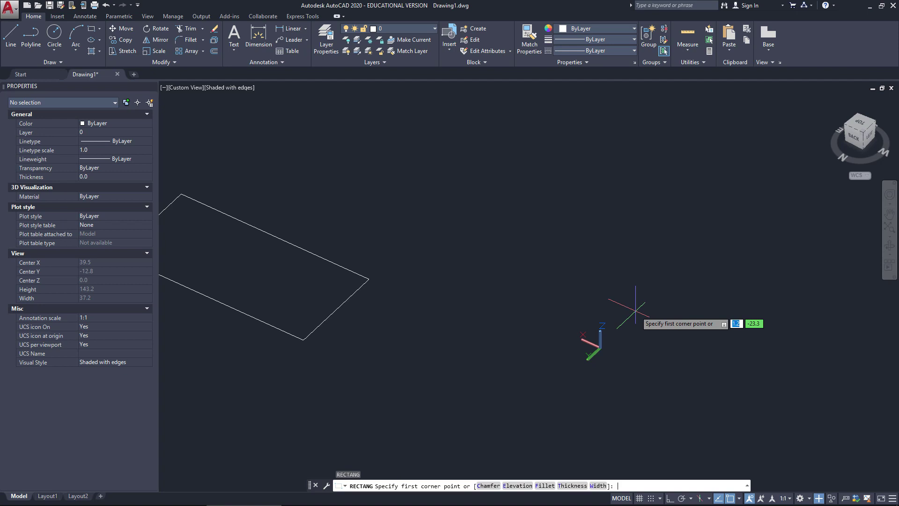
key("Escape")
key("Escape")
middle_click_drag(255, 280, 475, 309)
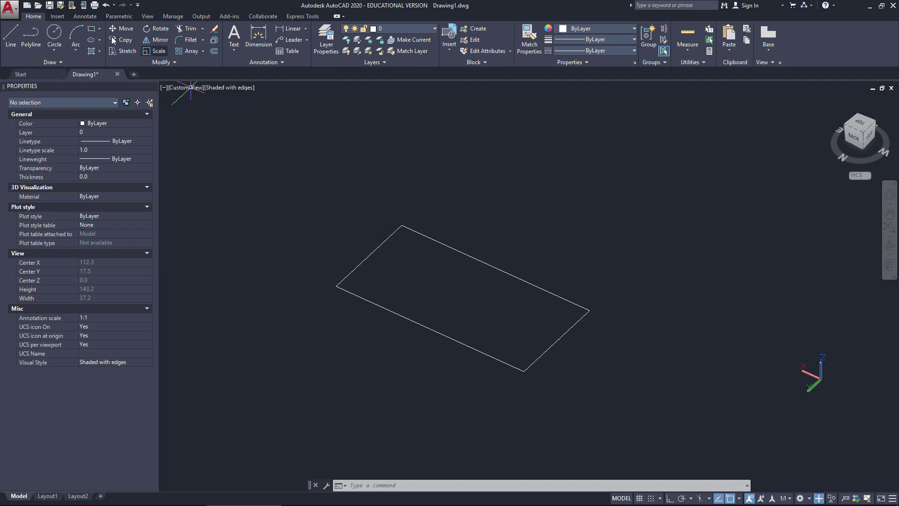
Step: Draw a 35 by 15 rectangle inside the large rectangle, starting at its far corner with offsets -35 and 15
left_click(96, 29)
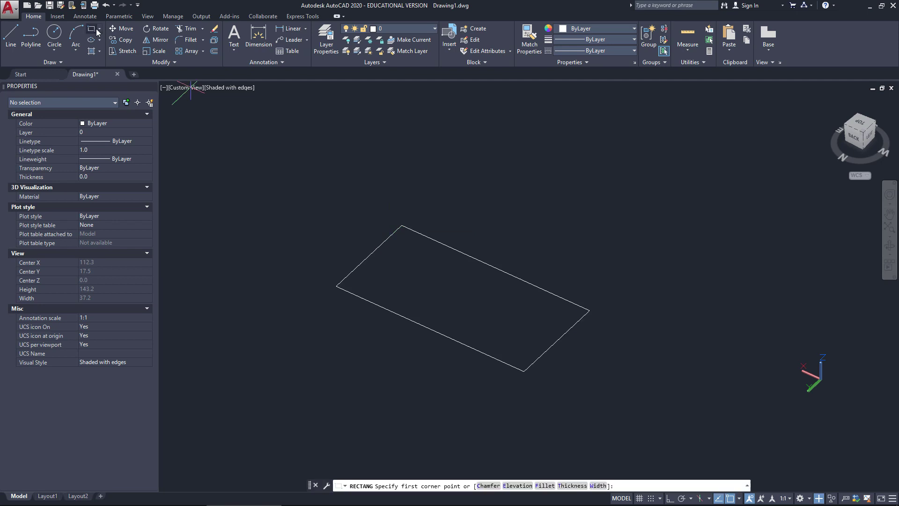
left_click(401, 225)
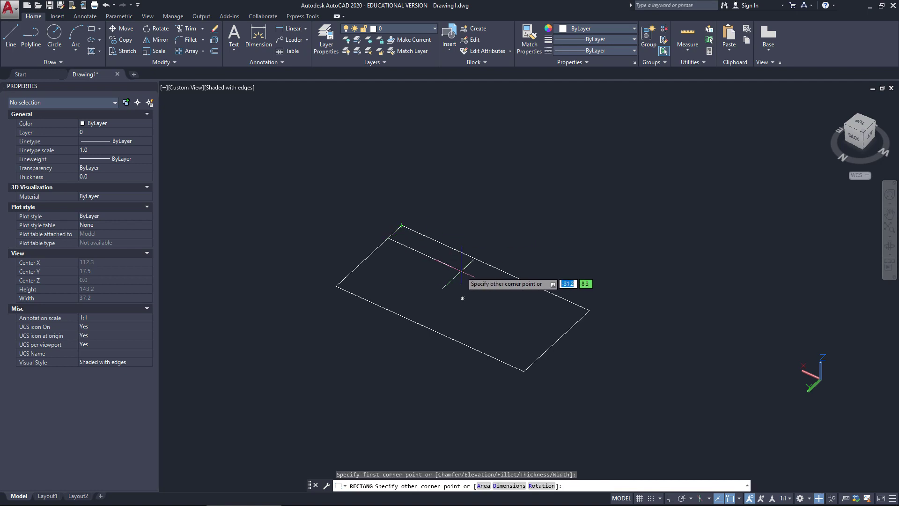
type("-35")
key("Tab")
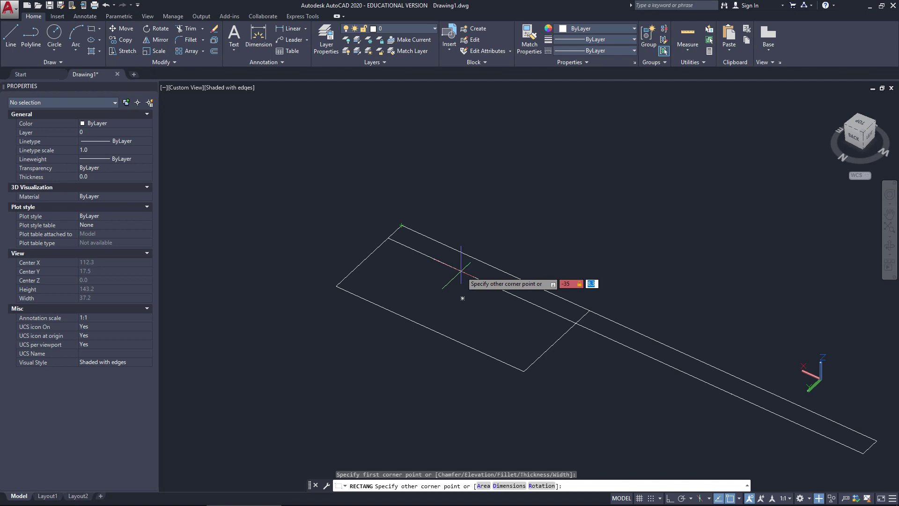
type("15")
key("Return")
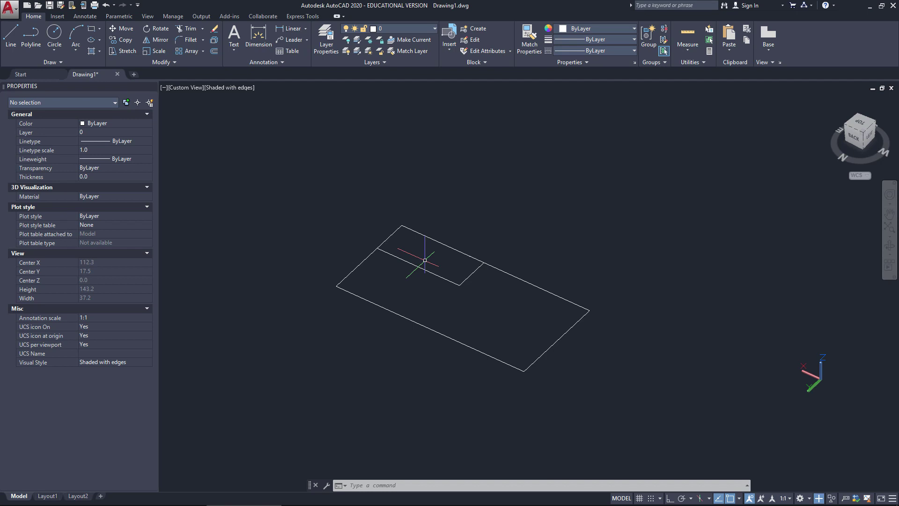
Step: Draw a trial rectangle 15 wide from the large rectangle's nearest corner and delete it
type("rec")
key("Return")
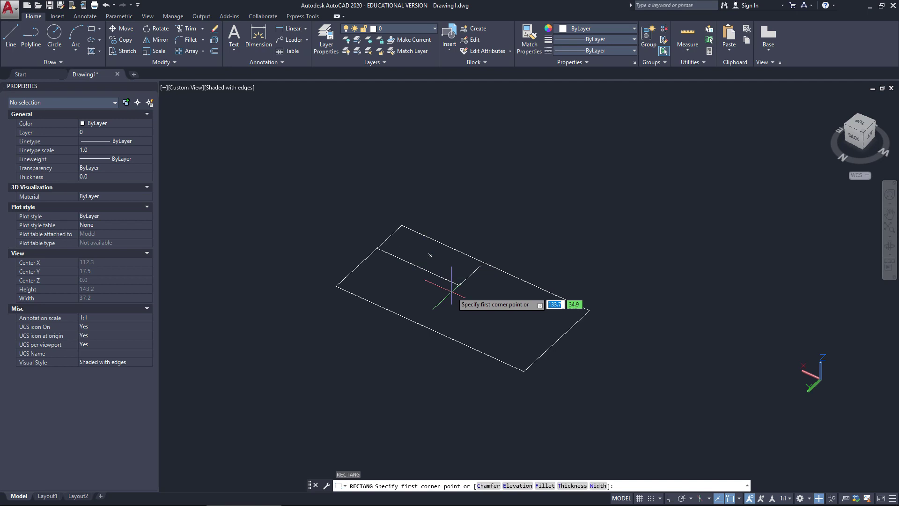
left_click(523, 371)
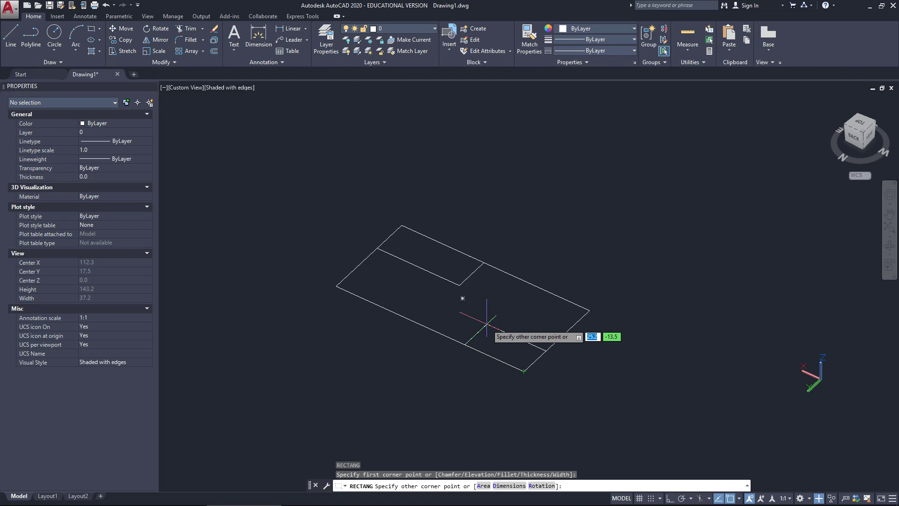
type("15")
key("Return")
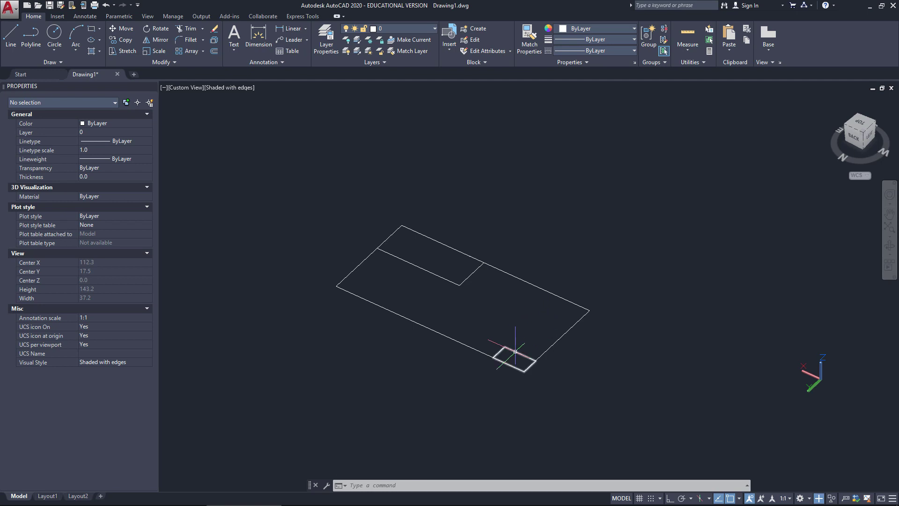
left_click(515, 352)
key("Delete")
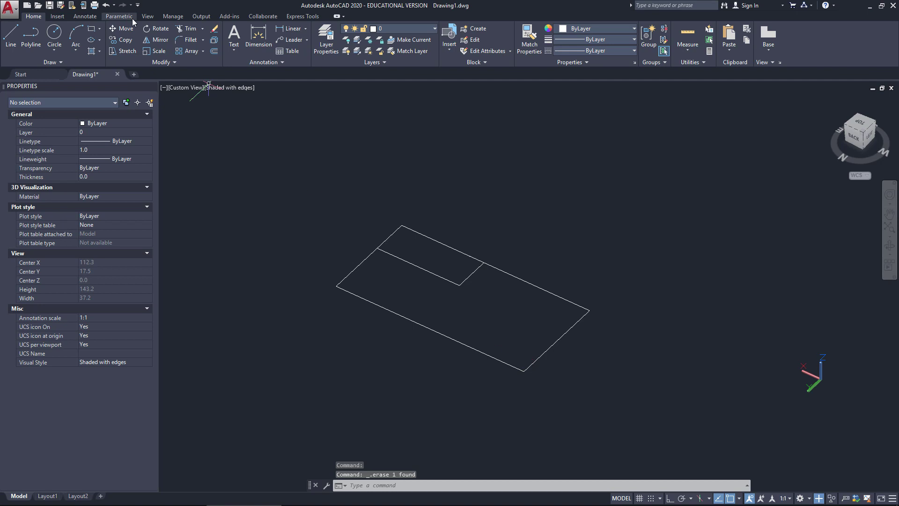
Step: Draw a 15 by 10 rectangle inside the large rectangle from its nearest corner, using offsets 15 and -10
left_click(92, 28)
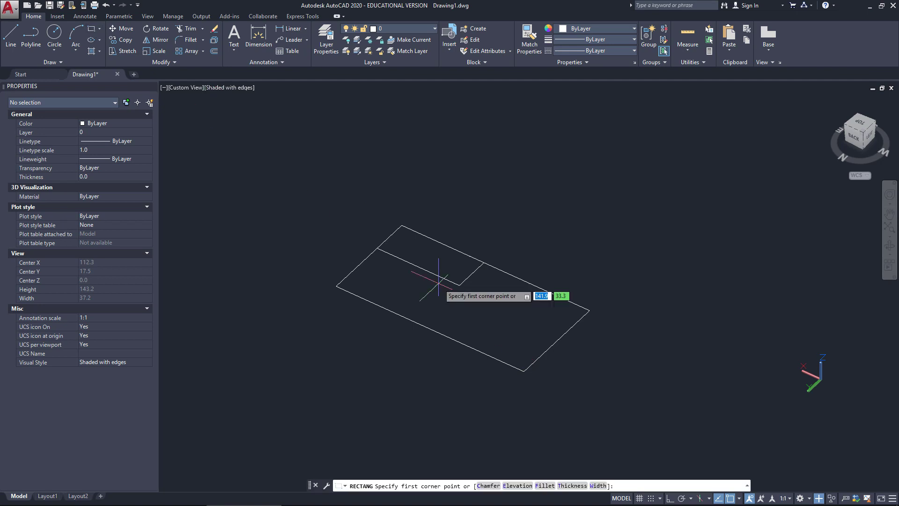
left_click(523, 369)
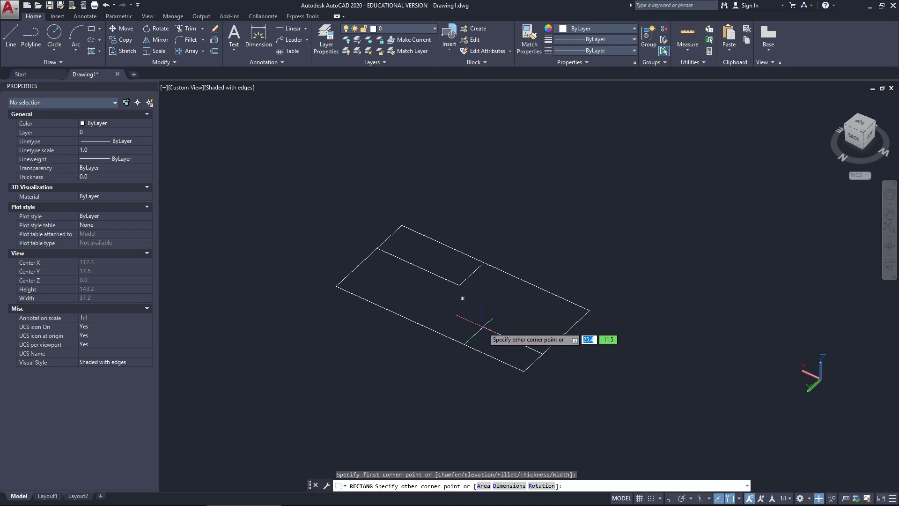
type("15")
key("Tab")
type("-1")
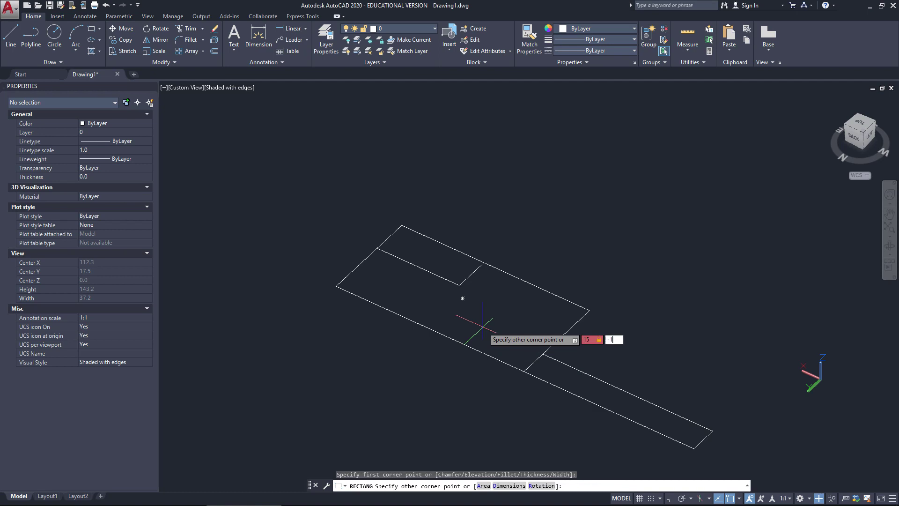
key("Return")
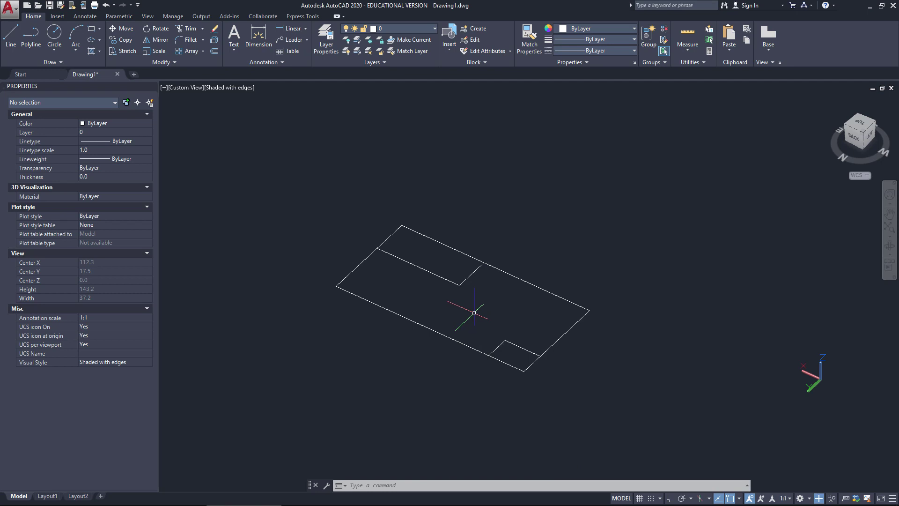
Step: Extrude the large rectangle and both corner rectangles together to a height of 80
type("e")
key("Return")
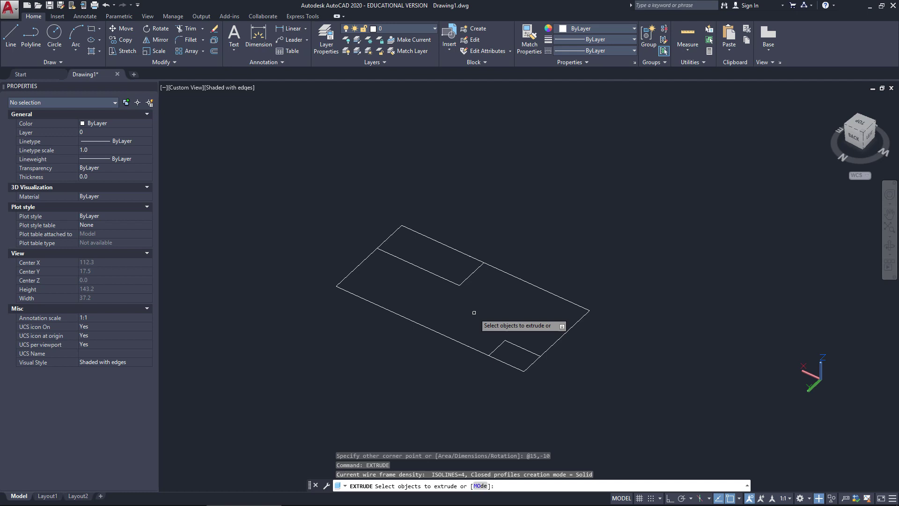
left_click(505, 272)
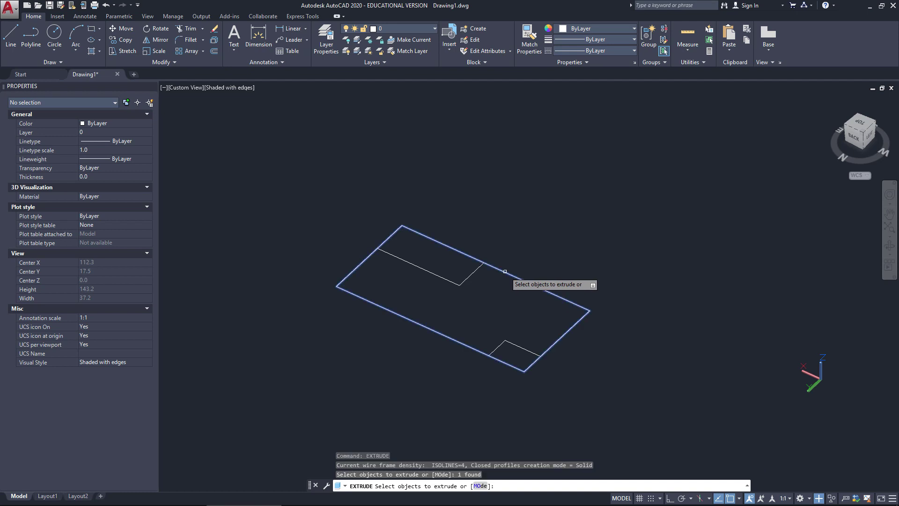
left_click(471, 274)
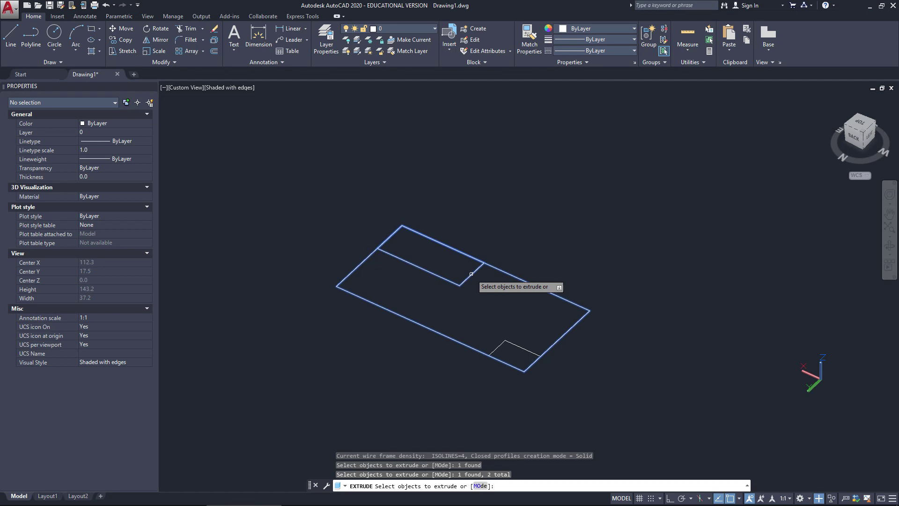
left_click(498, 346)
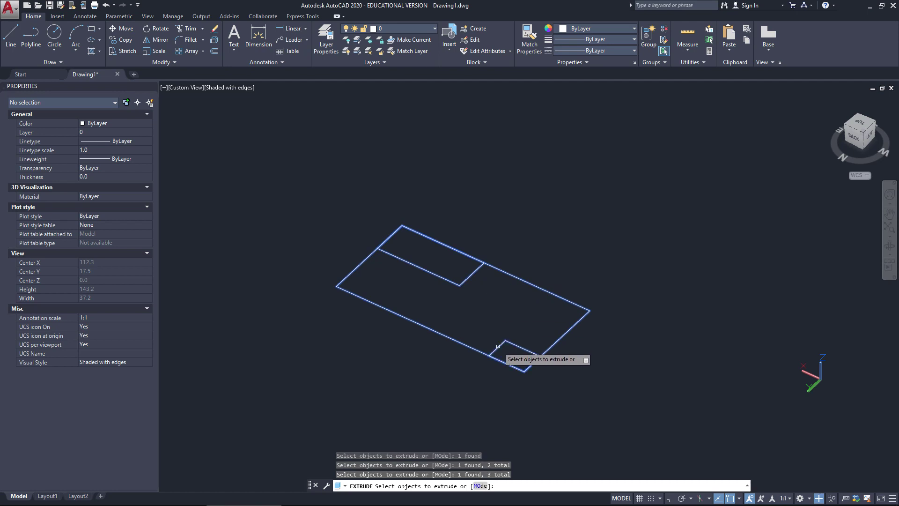
key("Return")
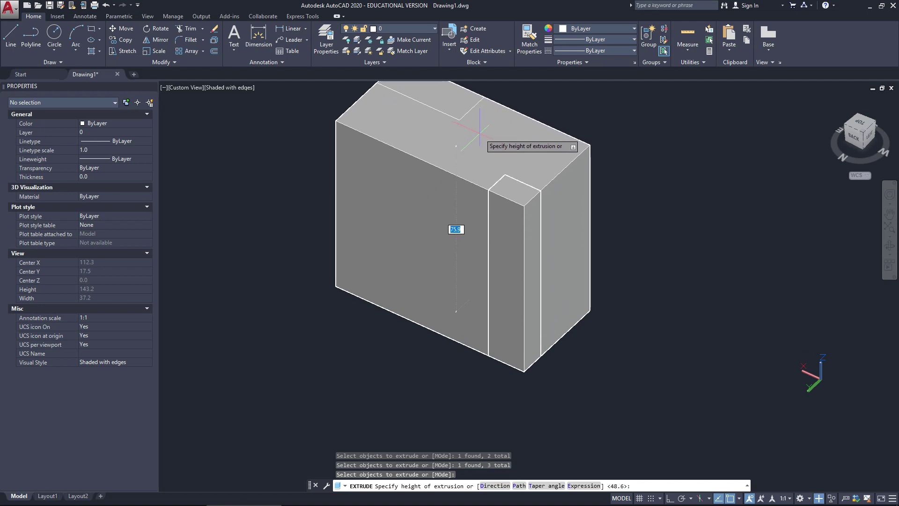
type("80")
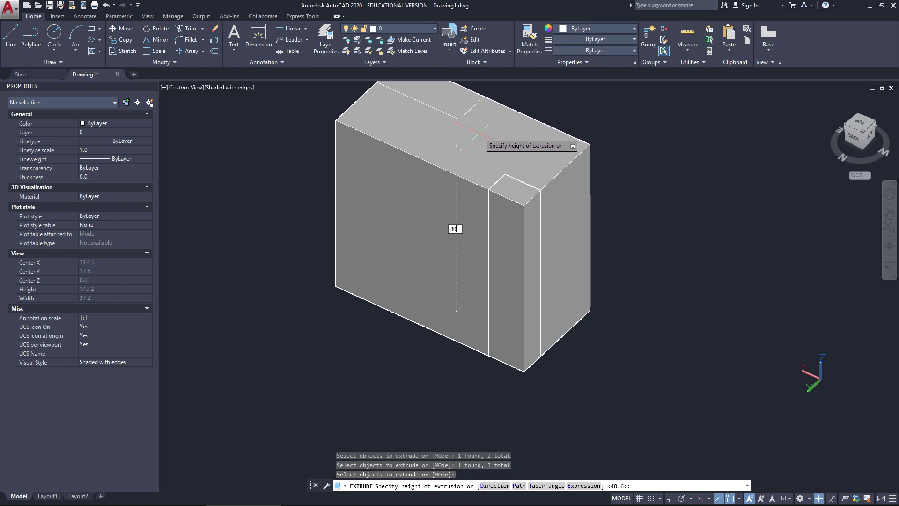
key("Return")
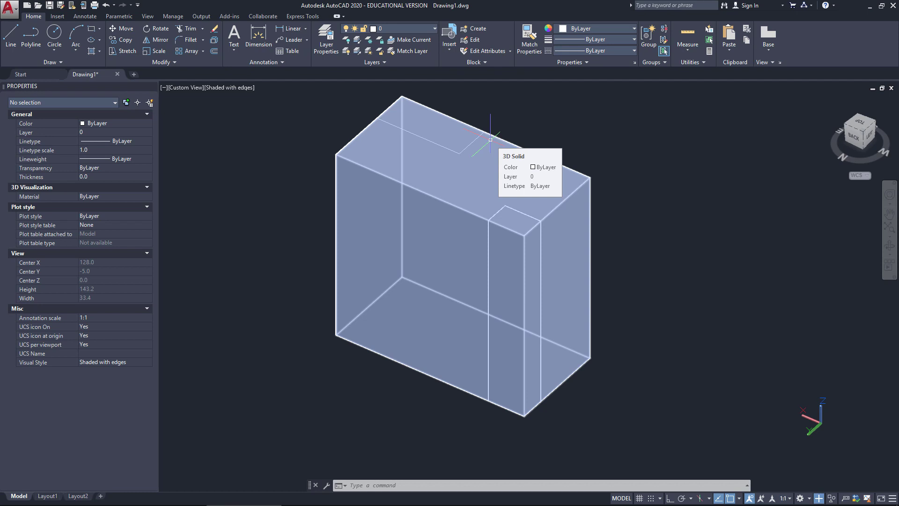
Step: Subtract the two extruded corner blocks from the large block
type("SU")
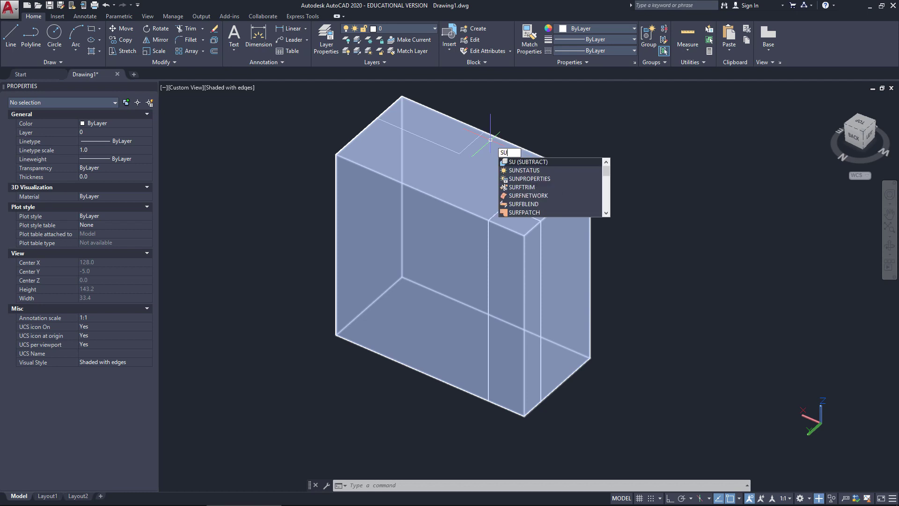
type("BTR")
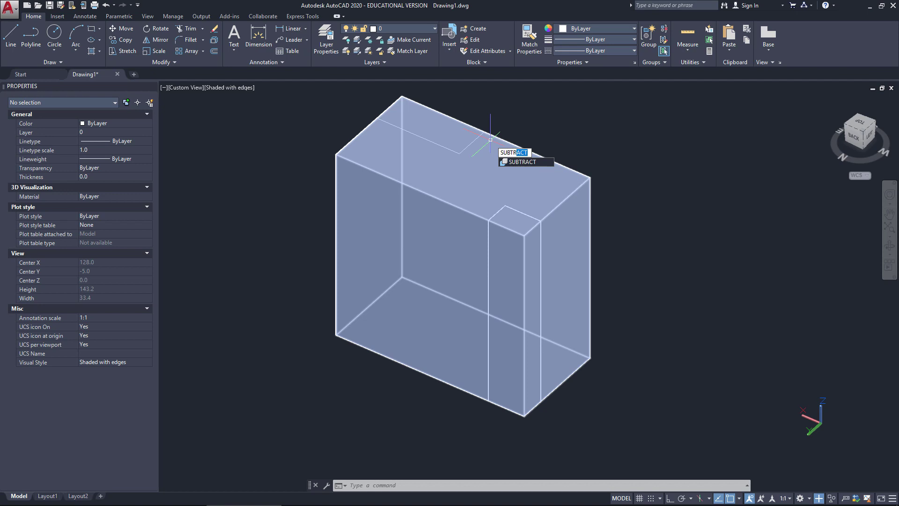
key("Return")
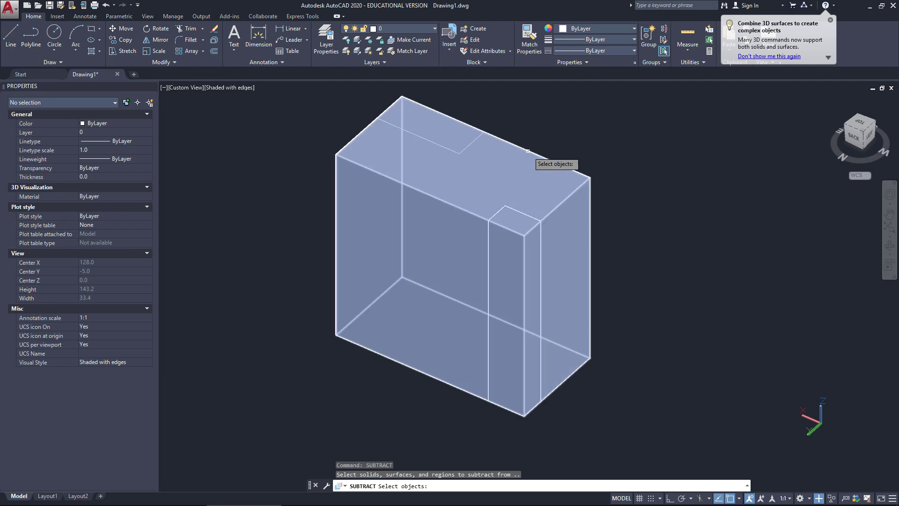
left_click(527, 152)
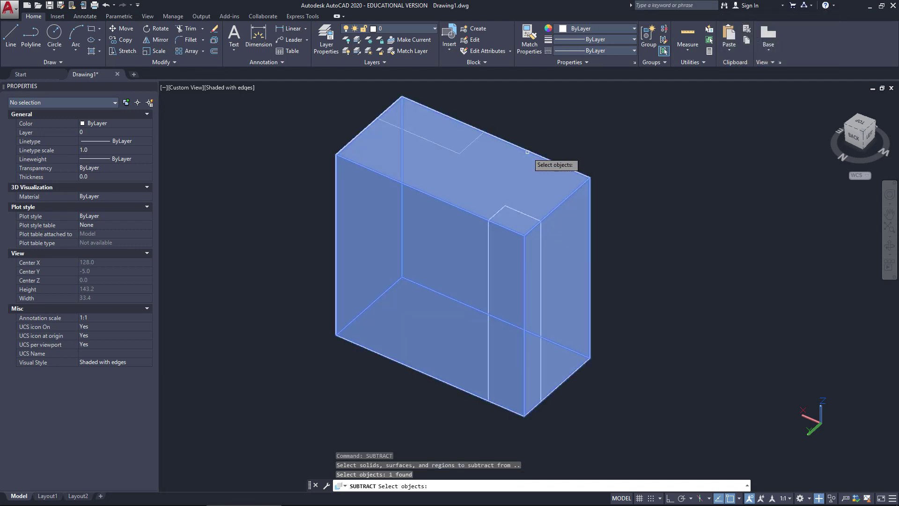
key("Return")
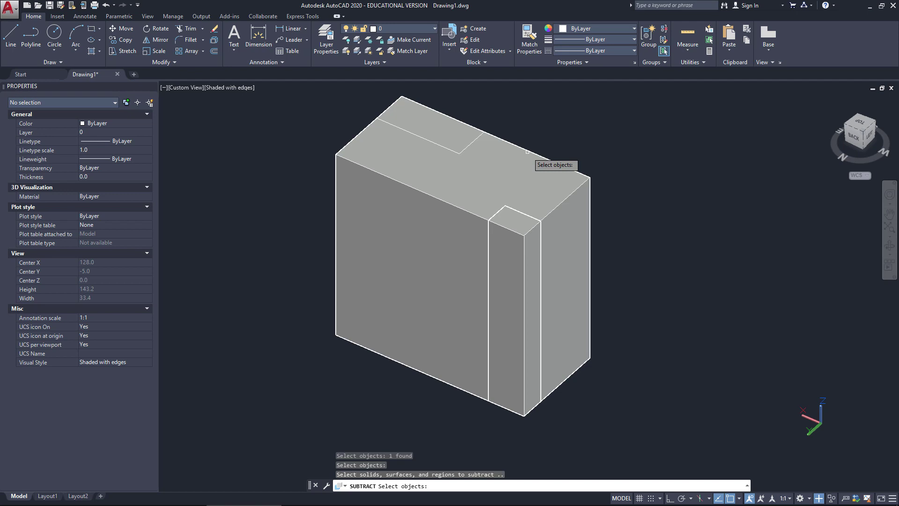
left_click(468, 144)
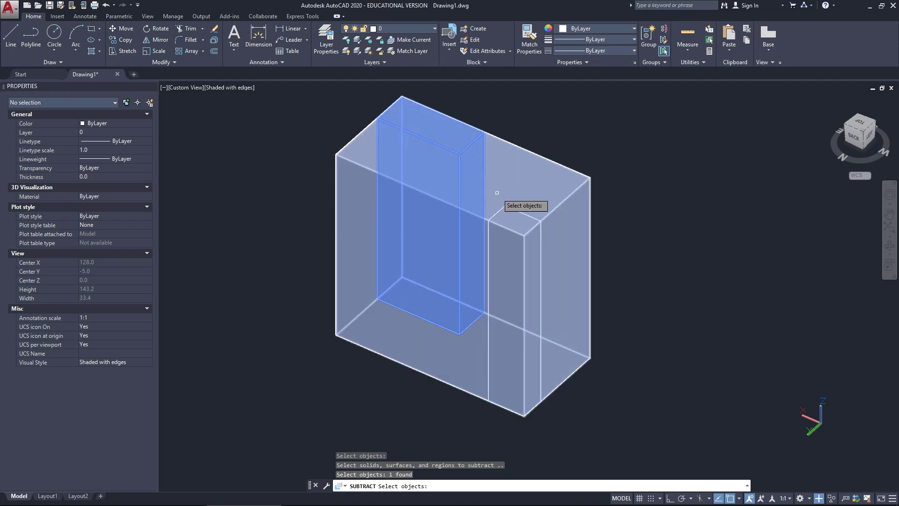
left_click(499, 212)
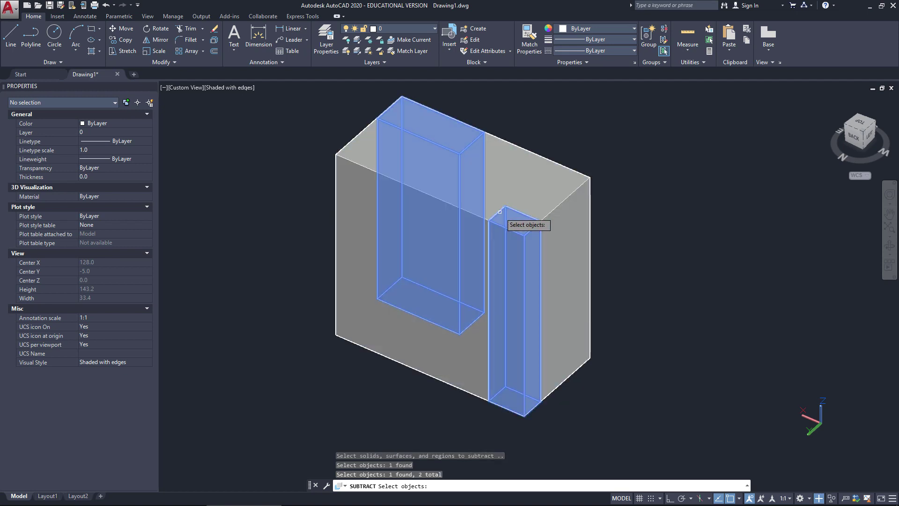
key("Return")
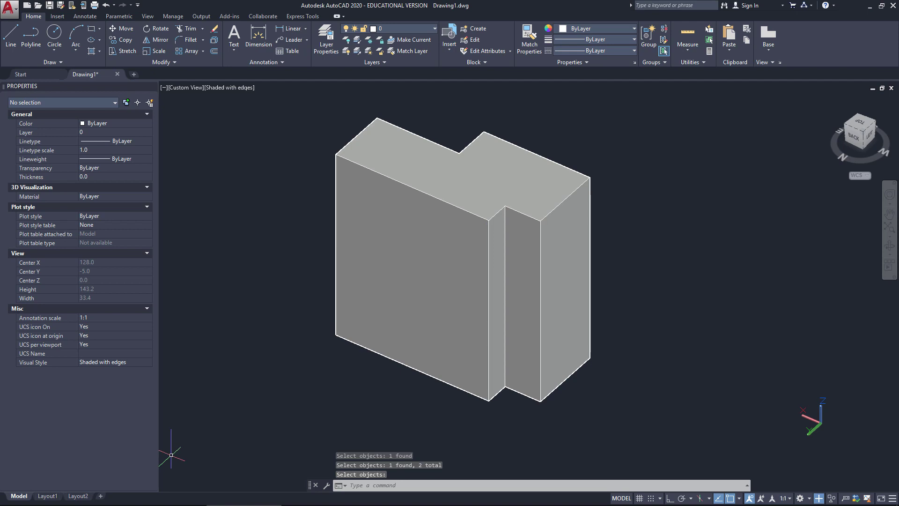
Step: Delete all old drawing views and dimensions from Layout1
left_click(47, 495)
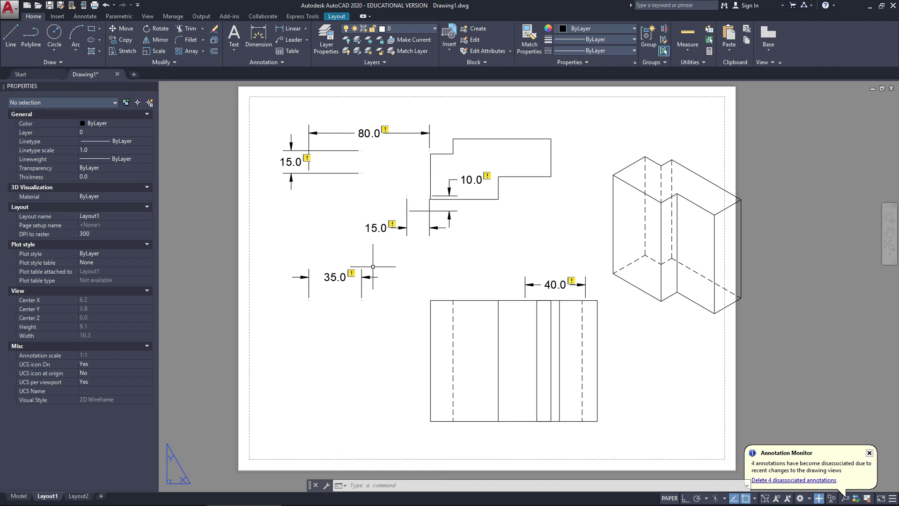
key("ctrl+a")
key("Delete")
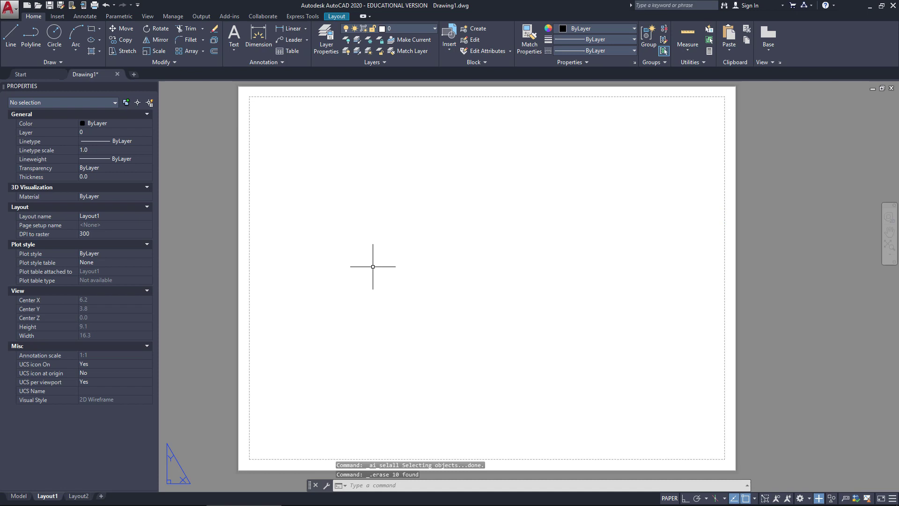
Step: Create a base view from the model space solid on Layout1, with projected views above, beside and diagonally as an isometric
left_click(768, 38)
left_click(772, 66)
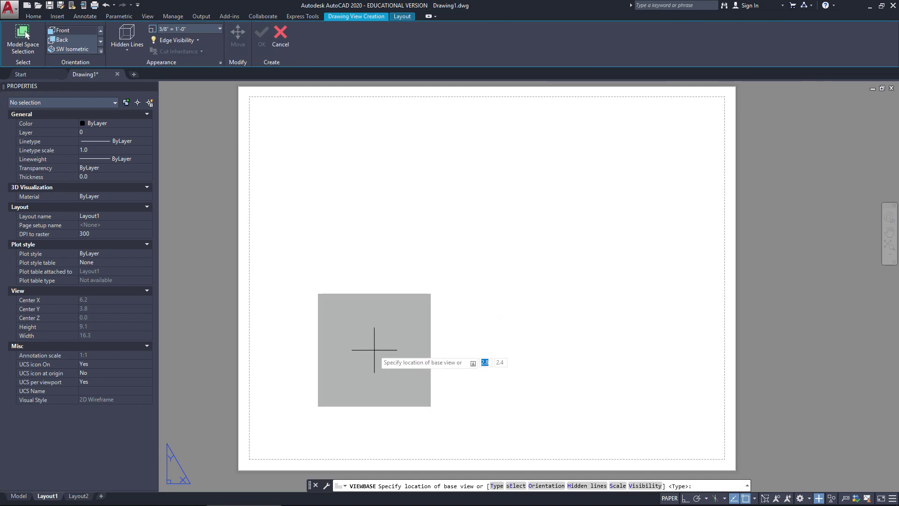
left_click(372, 353)
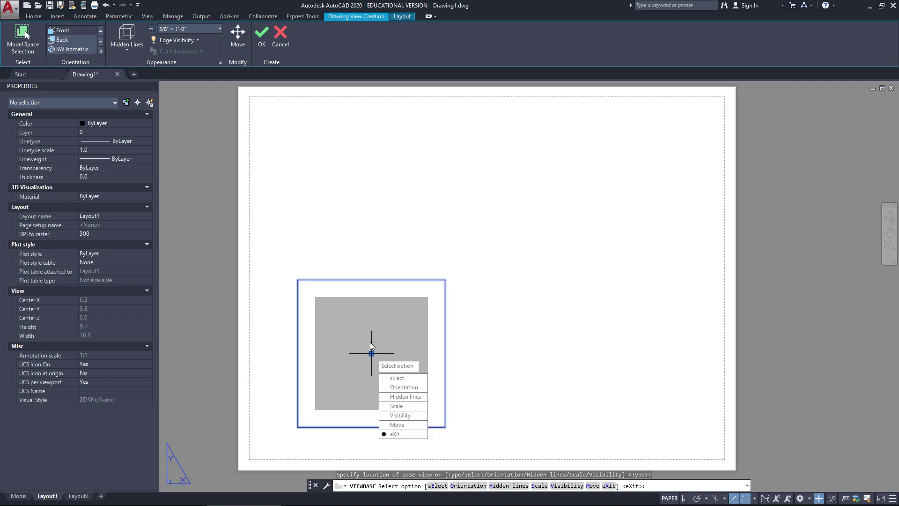
key("Return")
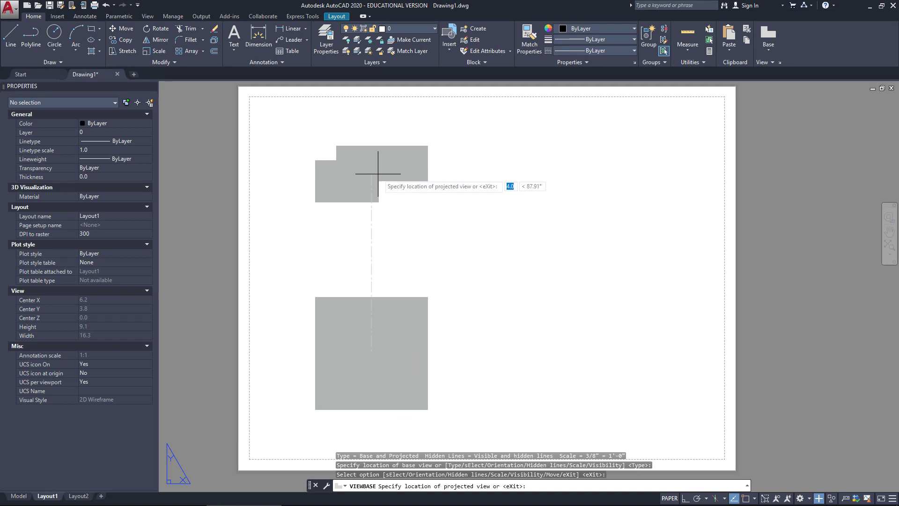
left_click(377, 174)
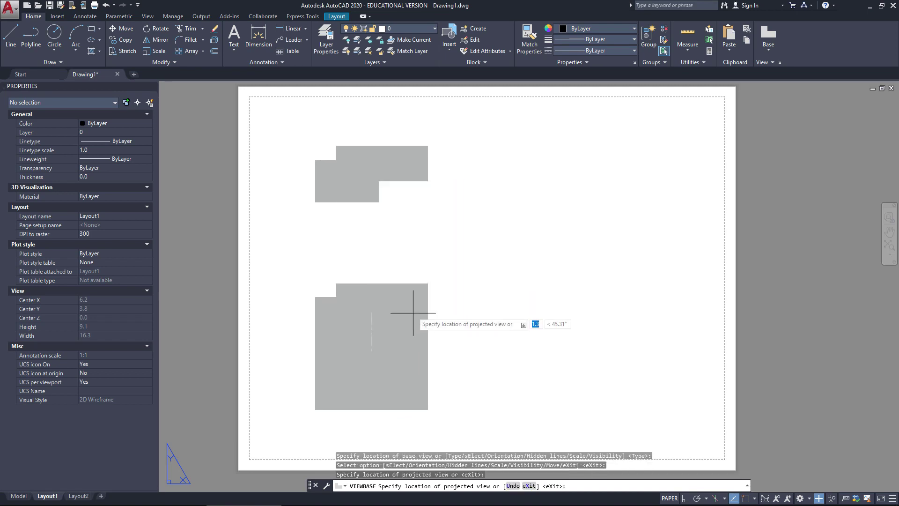
left_click(572, 345)
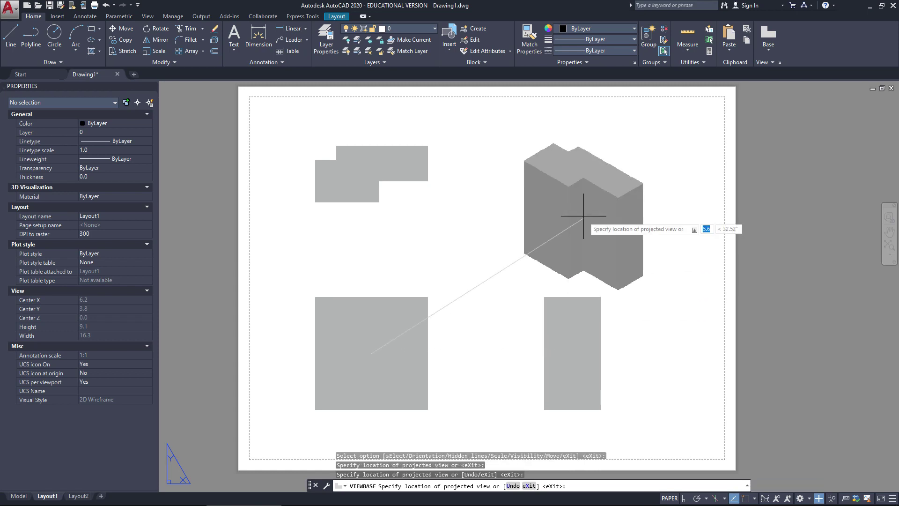
left_click(579, 193)
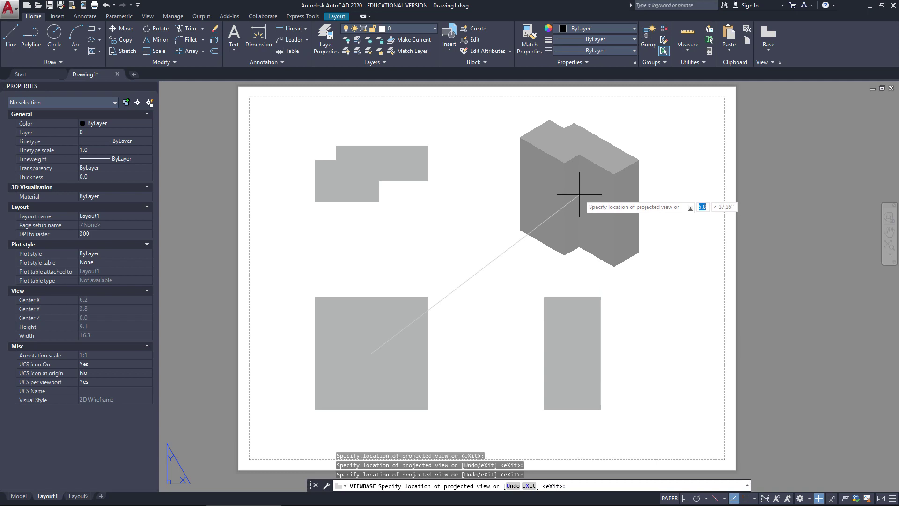
key("Return")
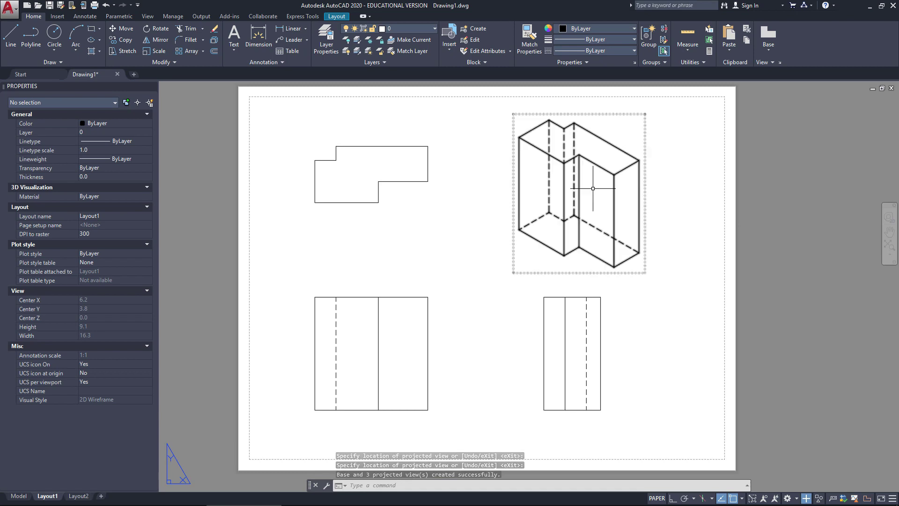
key("Escape")
Step: Return to model space and compare the solid in the Wireframe and Shaded with edges visual styles
left_click(18, 495)
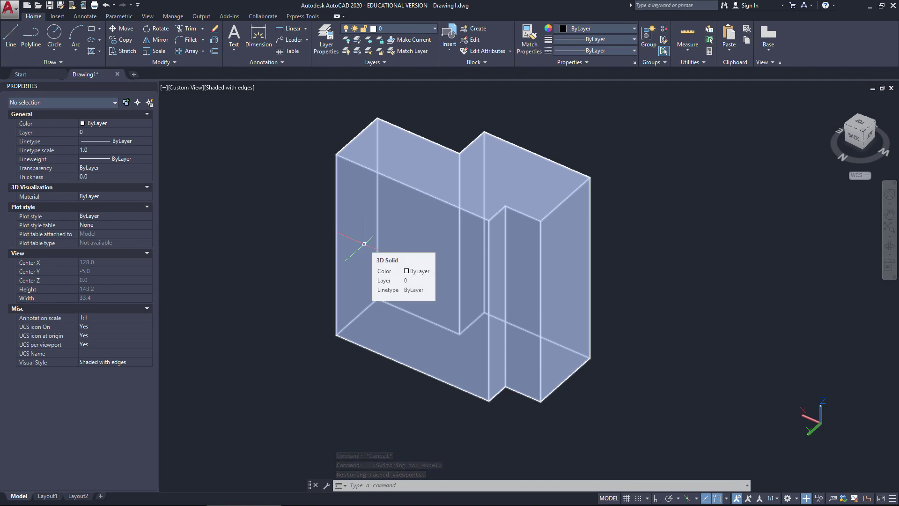
left_click(230, 88)
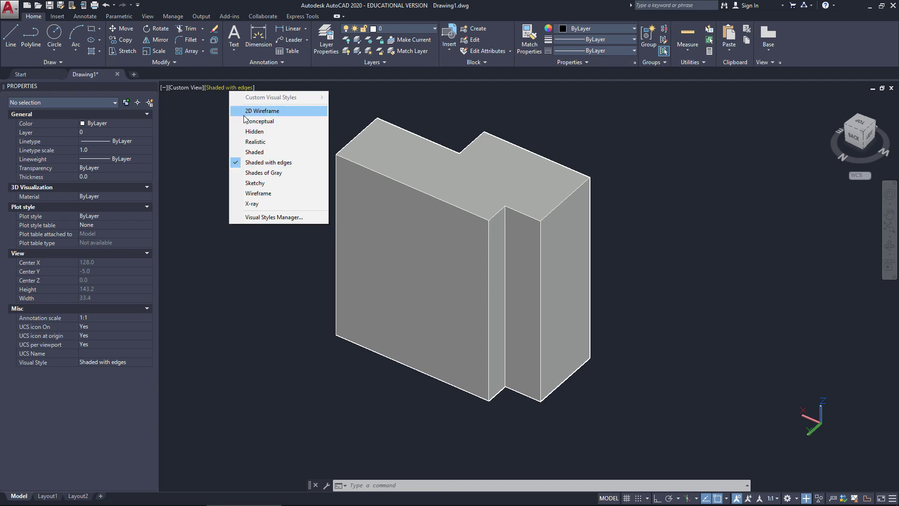
left_click(248, 192)
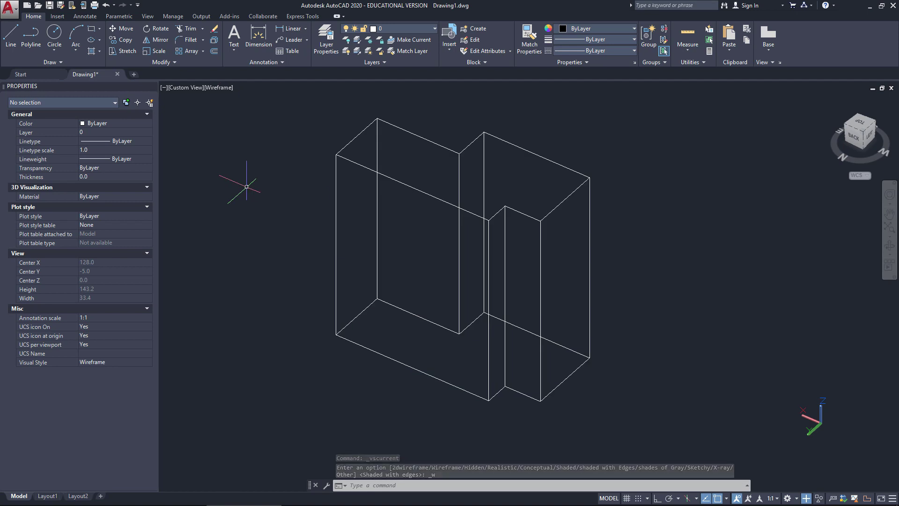
left_click(218, 88)
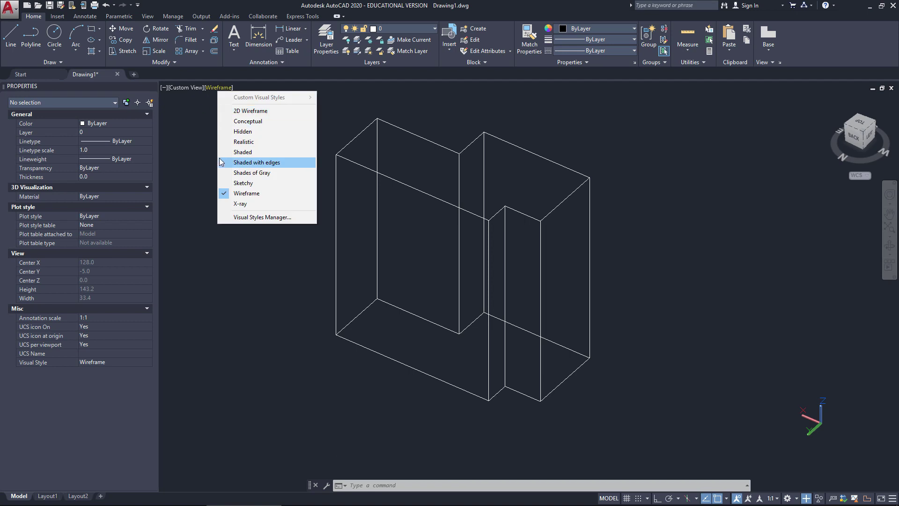
left_click(244, 163)
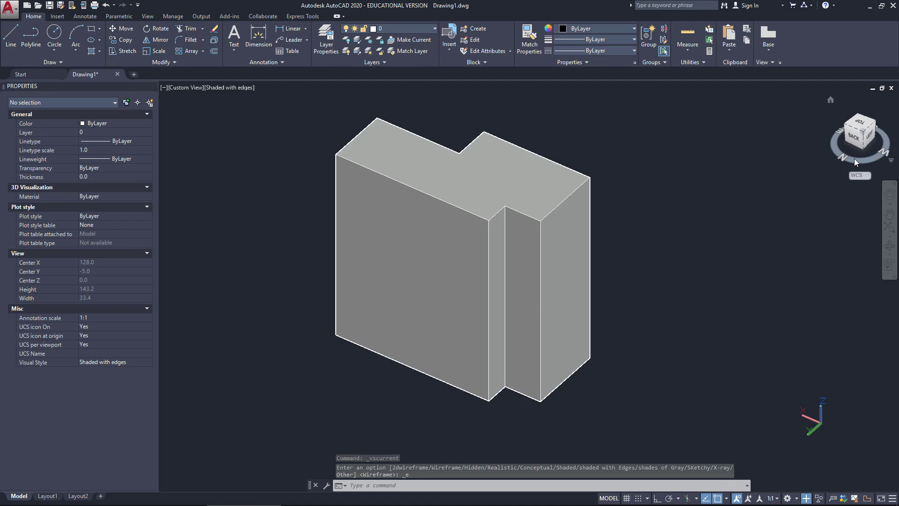
Step: Orbit and zoom around the solid to examine the recessed face on its front side
mouse_move(855, 160)
left_mouse_down()
mouse_move(880, 152)
mouse_move(848, 157)
left_mouse_up()
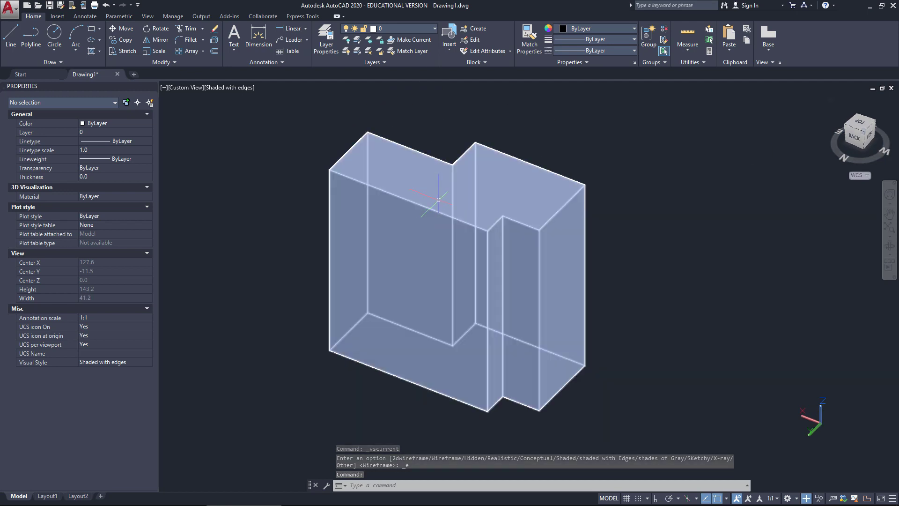
scroll(435, 199, "down", 5)
scroll(439, 200, "up", 5)
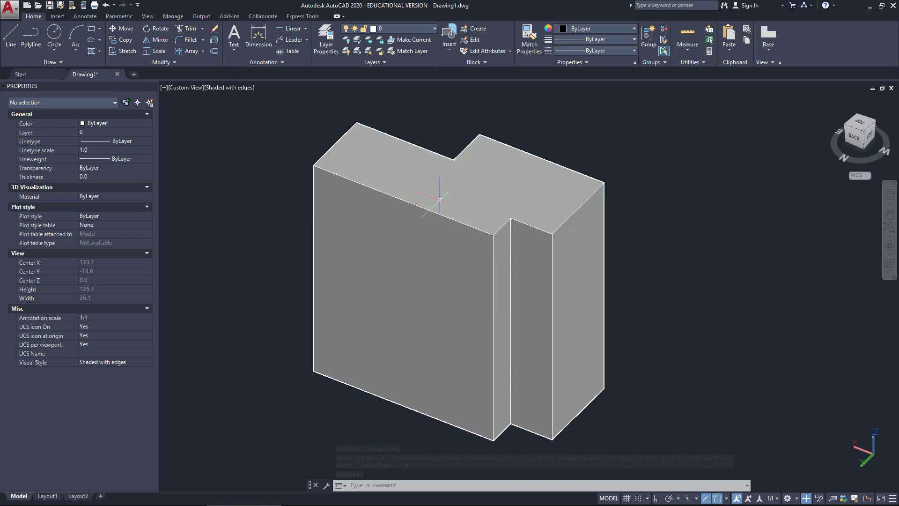
scroll(439, 200, "down", 4)
scroll(439, 199, "up", 4)
middle_click_drag(439, 199, 766, 176)
scroll(601, 227, "up", 2)
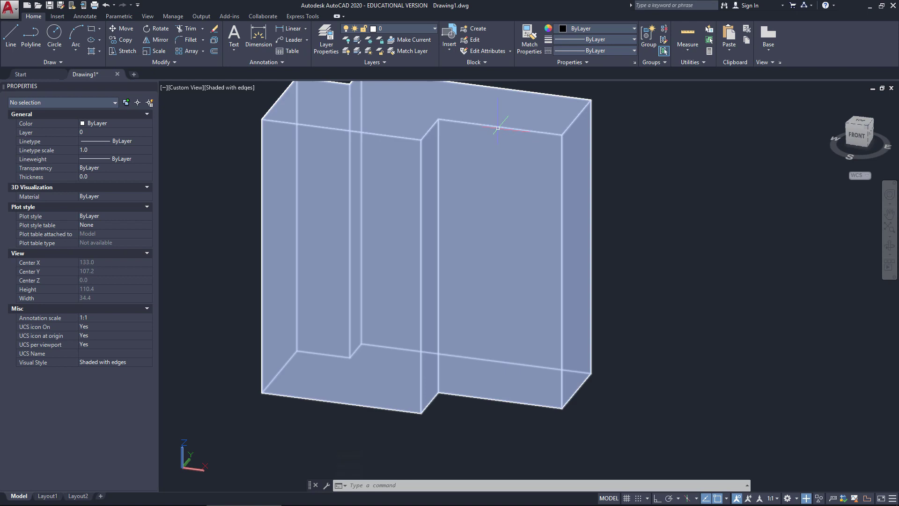
Step: Review the snap and grid, object snap and 3D object snap modes in the drafting settings
left_click(58, 32)
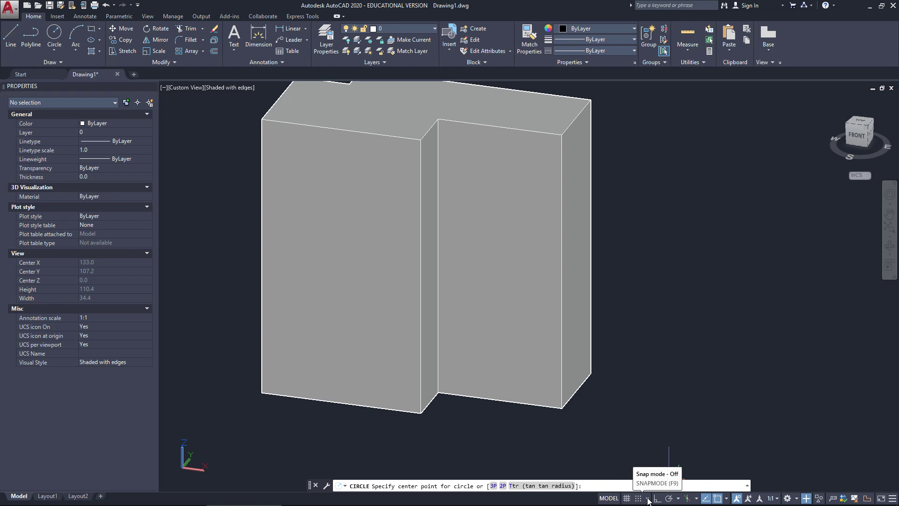
left_click(648, 499)
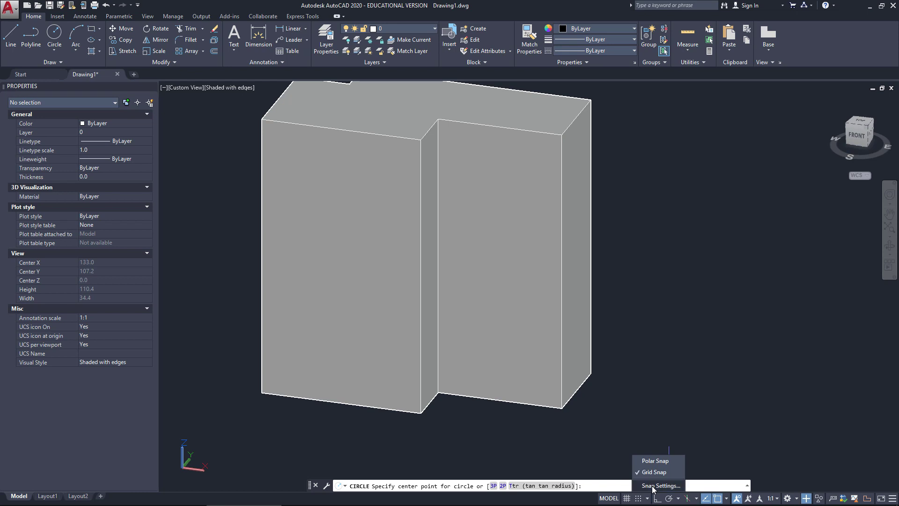
left_click(658, 485)
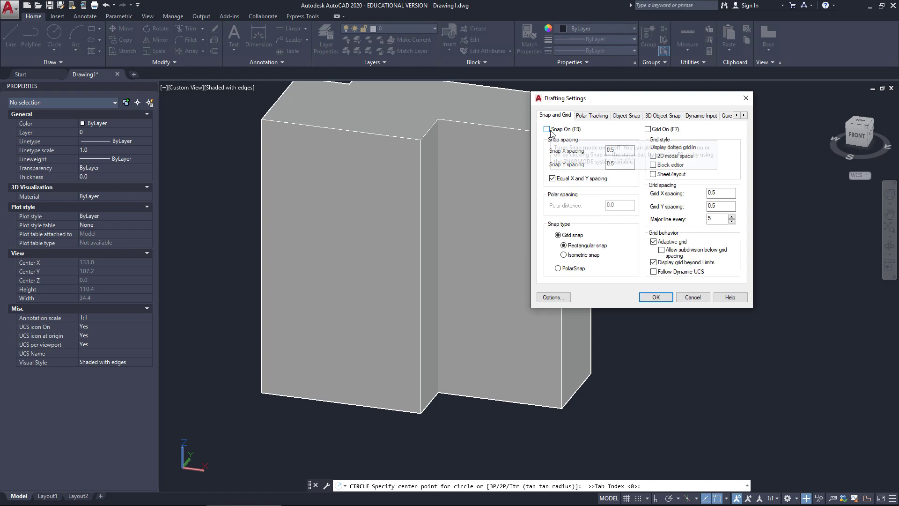
left_click(623, 116)
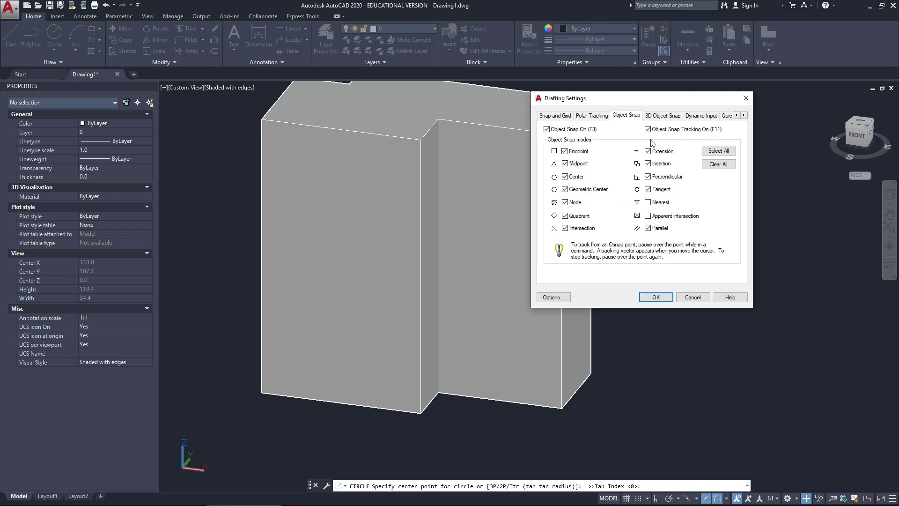
left_click(668, 116)
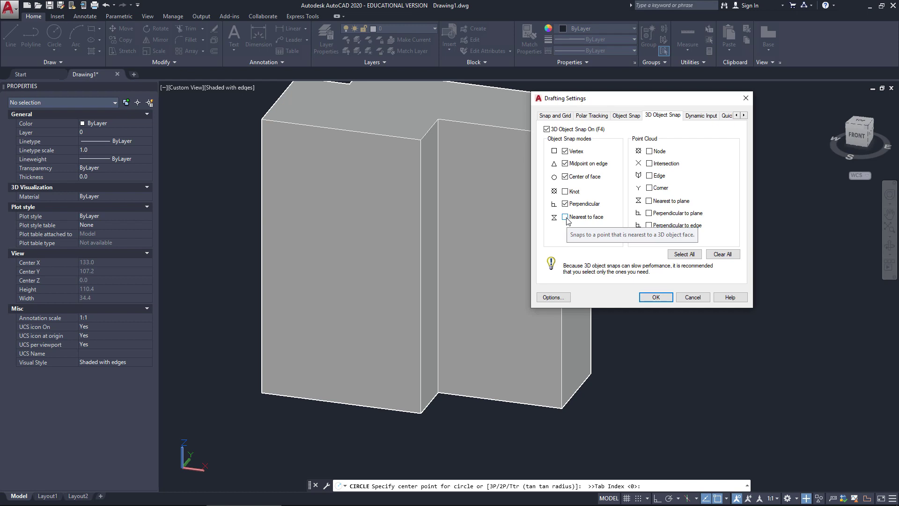
left_click(656, 297)
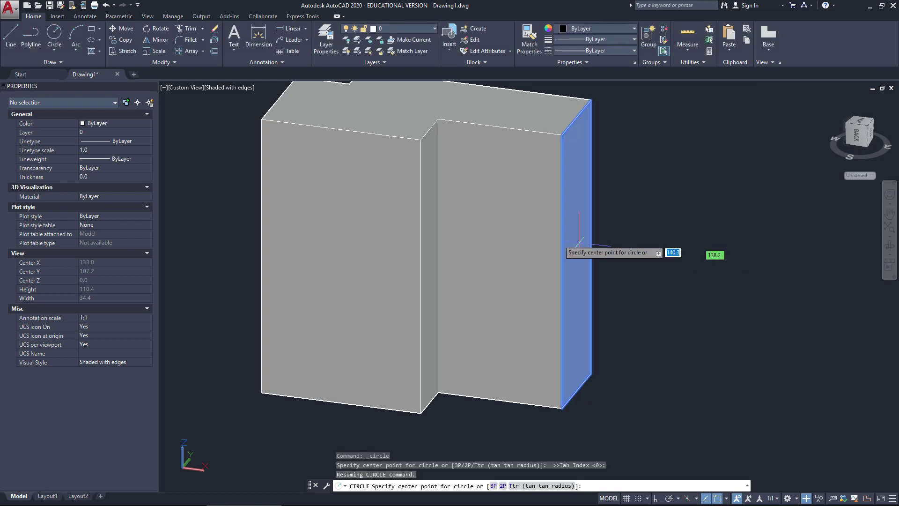
Step: Draw a circle of radius 6 at the centre of the recessed front face
left_click(57, 37)
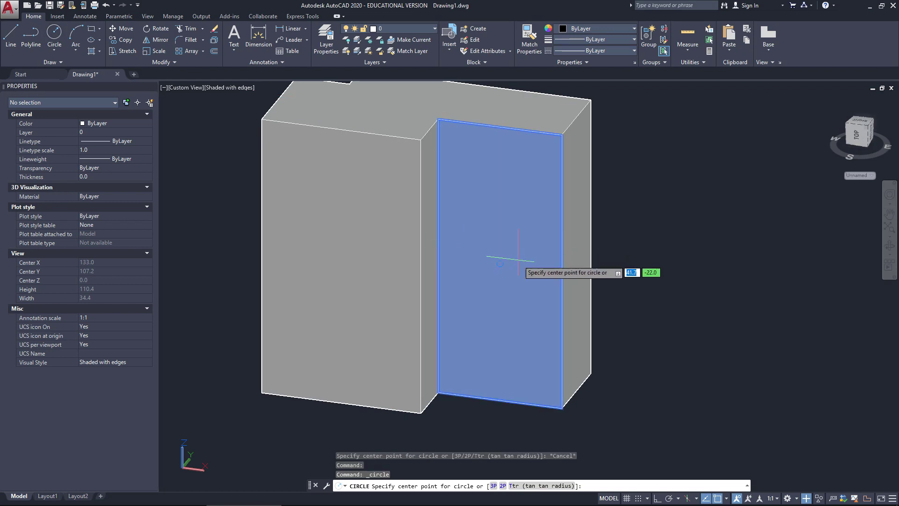
left_click(500, 263)
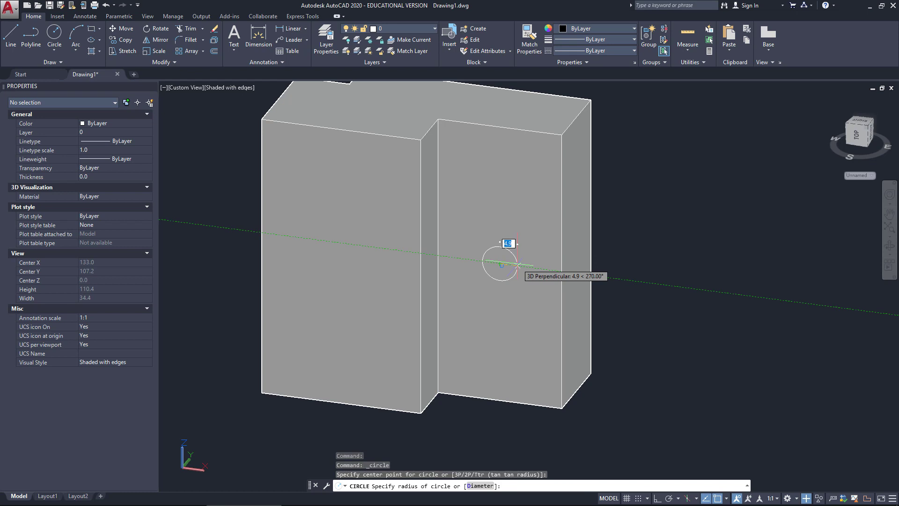
type("6")
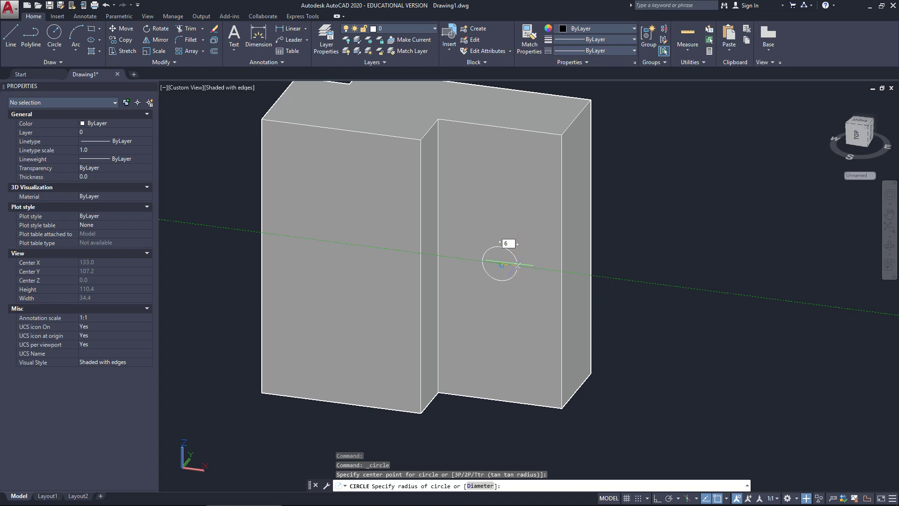
key("Return")
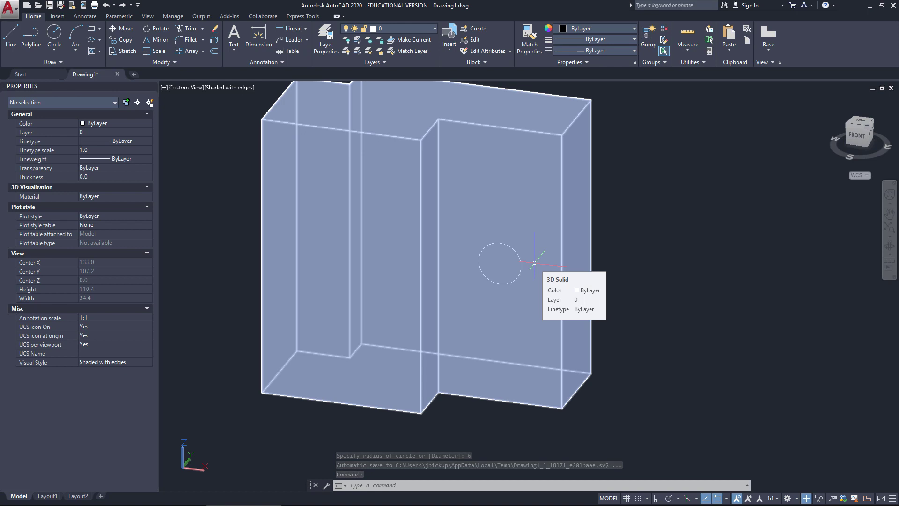
Step: Extrude the circle on the recessed front face through the block so the cylinder extends beyond the back face
type("e")
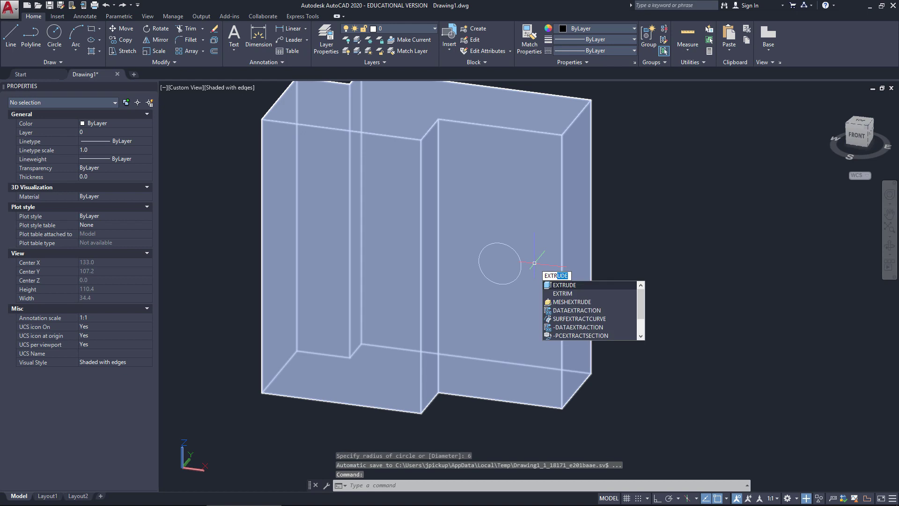
key("Return")
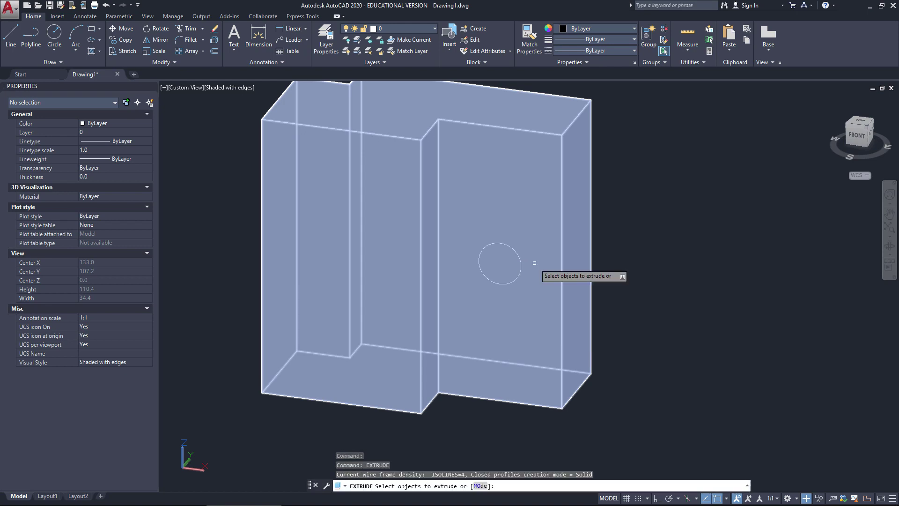
left_click(512, 249)
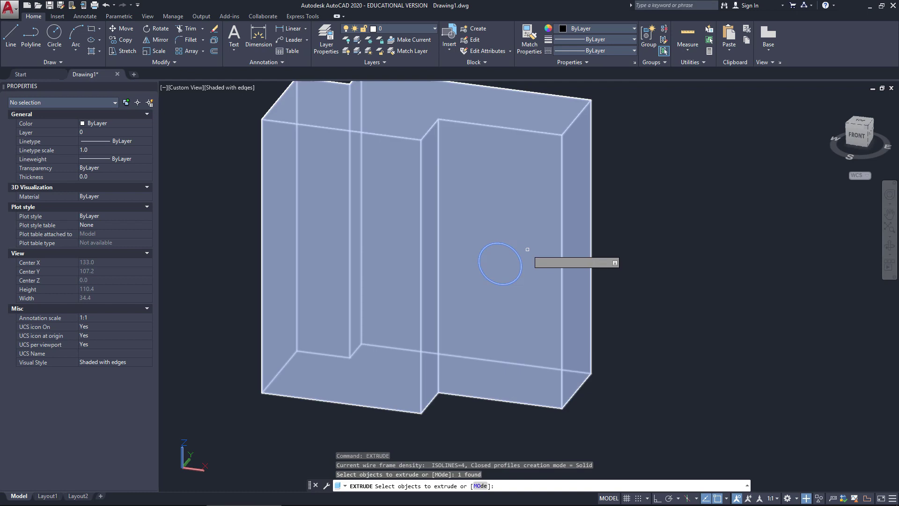
key("Return")
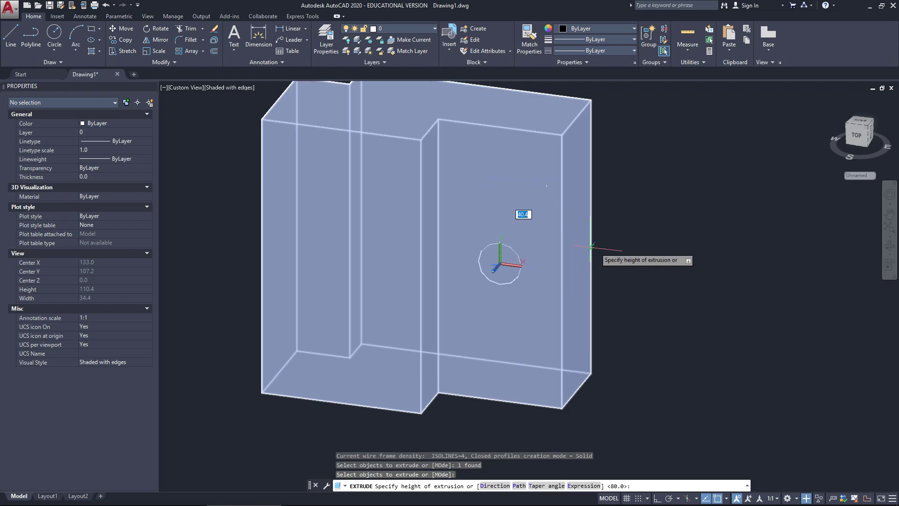
middle_click_drag(548, 243, 461, 259, "shift")
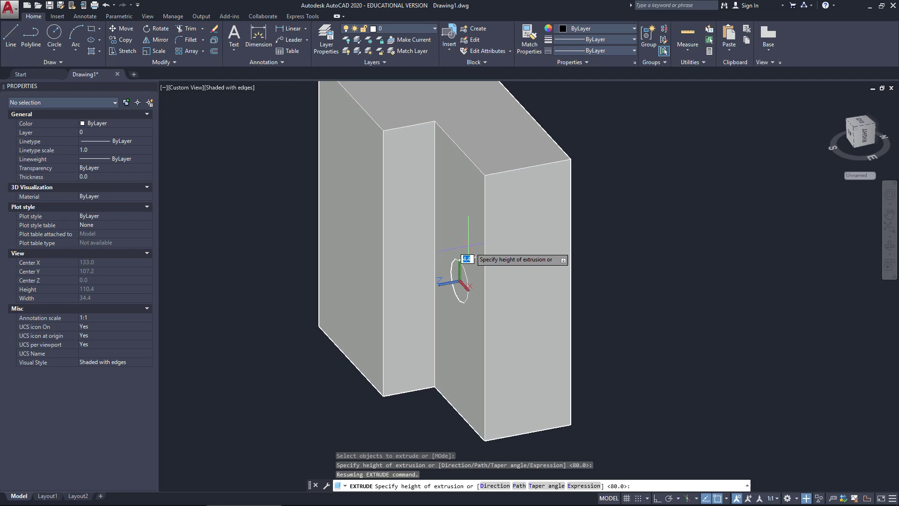
left_click(584, 320)
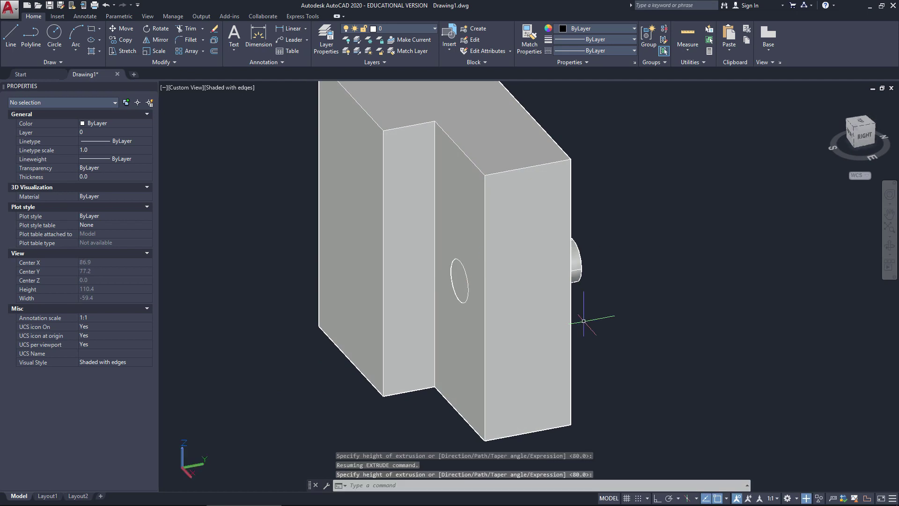
Step: Subtract the extruded cylinder from the stepped block to cut a through hole in the recessed part
type("su")
key("Return")
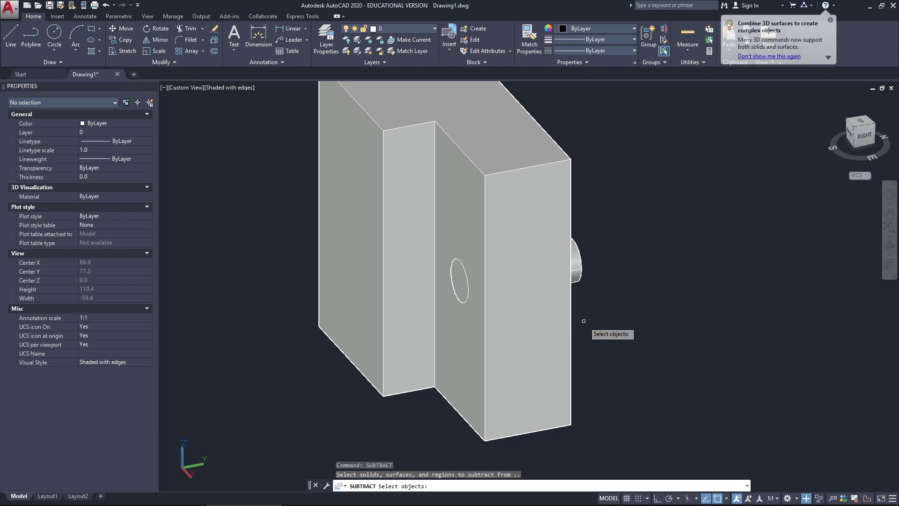
left_click(541, 294)
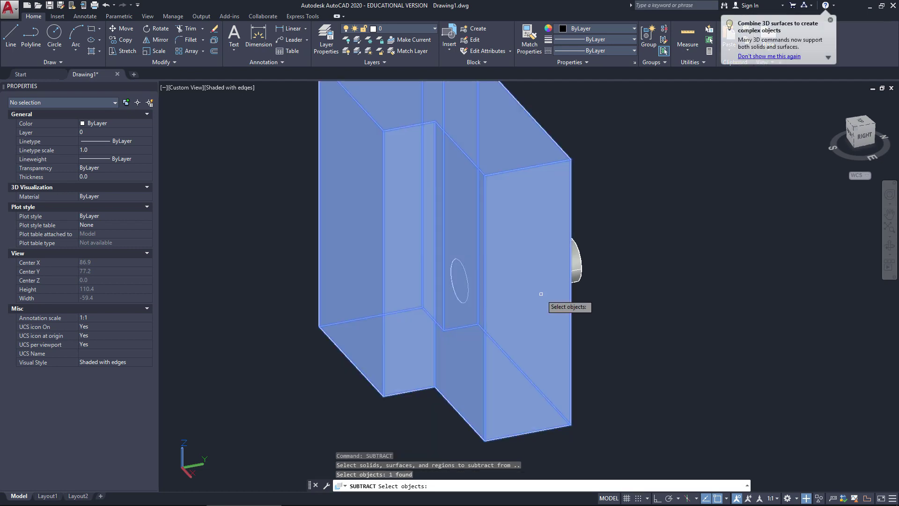
key("Return")
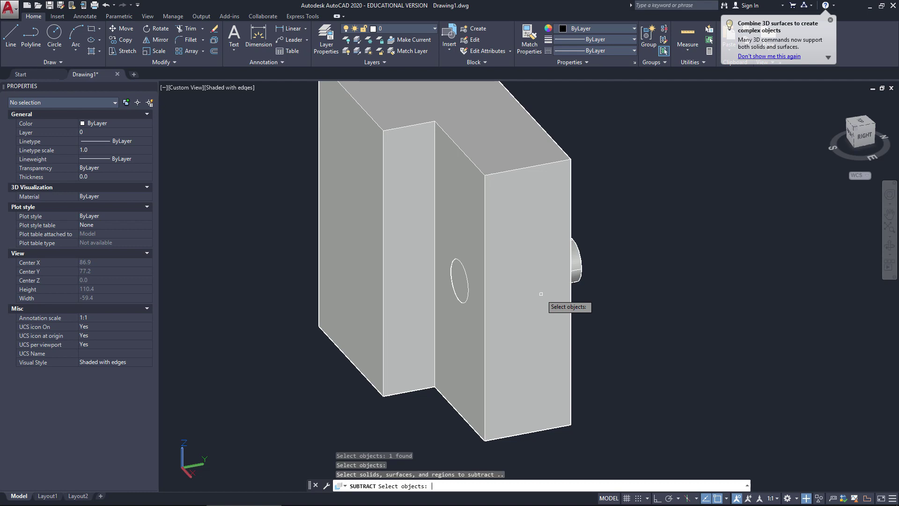
left_click(581, 263)
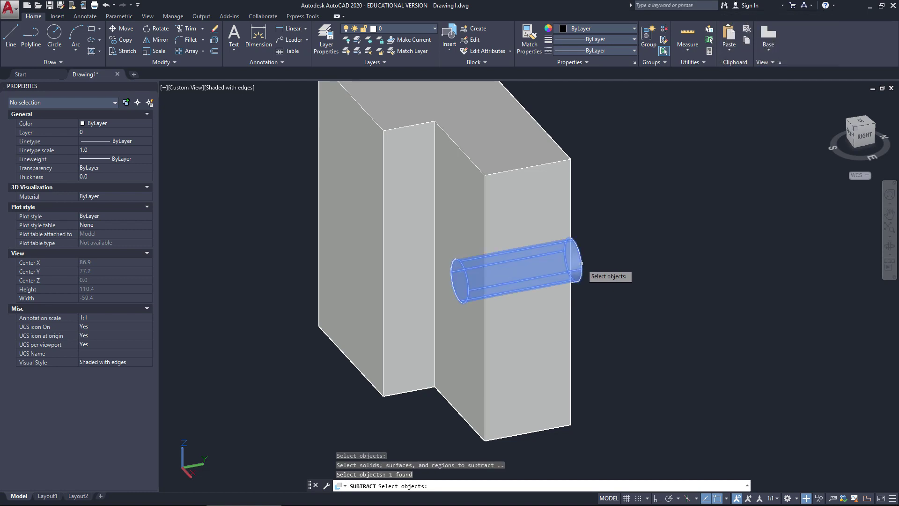
key("Return")
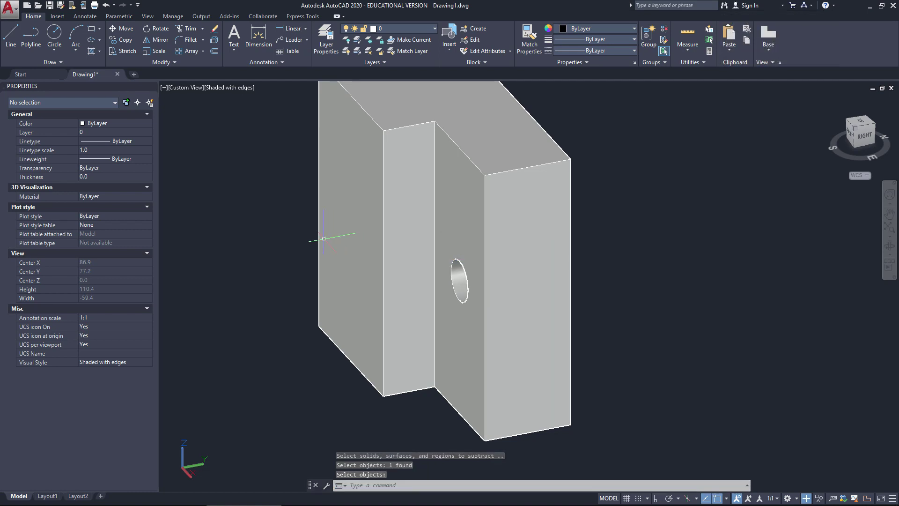
Step: Examine the hole from the front, compare it with the drawing views in Layout1, and return to model space
middle_click_drag(321, 250, 425, 213, "shift")
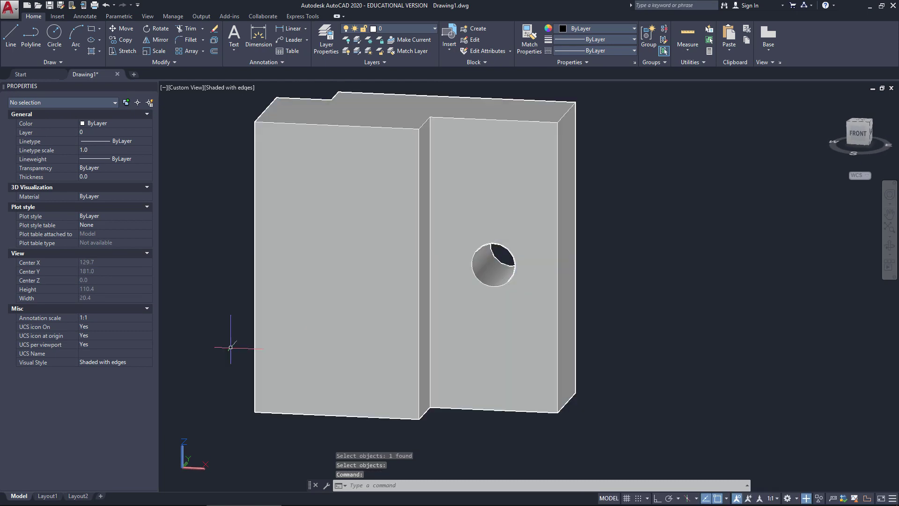
left_click(51, 496)
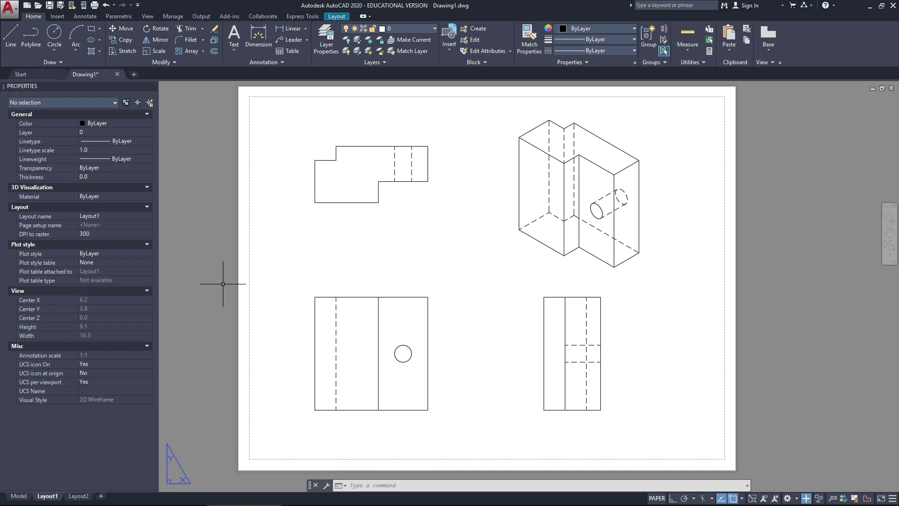
left_click(18, 496)
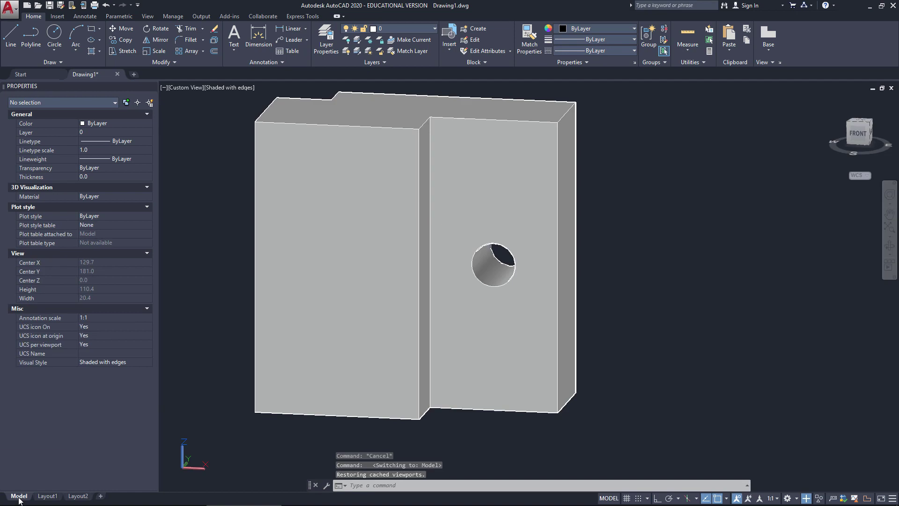
Step: In Layout1, add a linear dimension for the top view's overall width, placed above the view
left_click(47, 497)
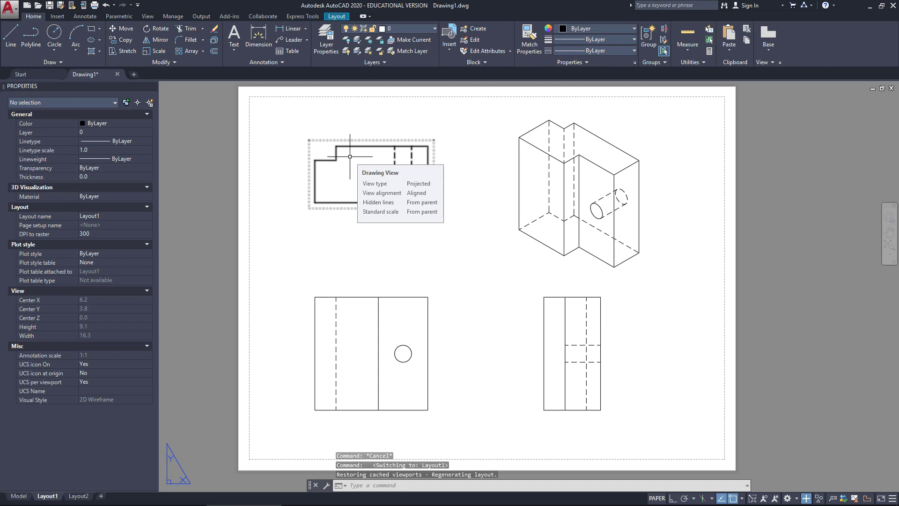
left_click(260, 33)
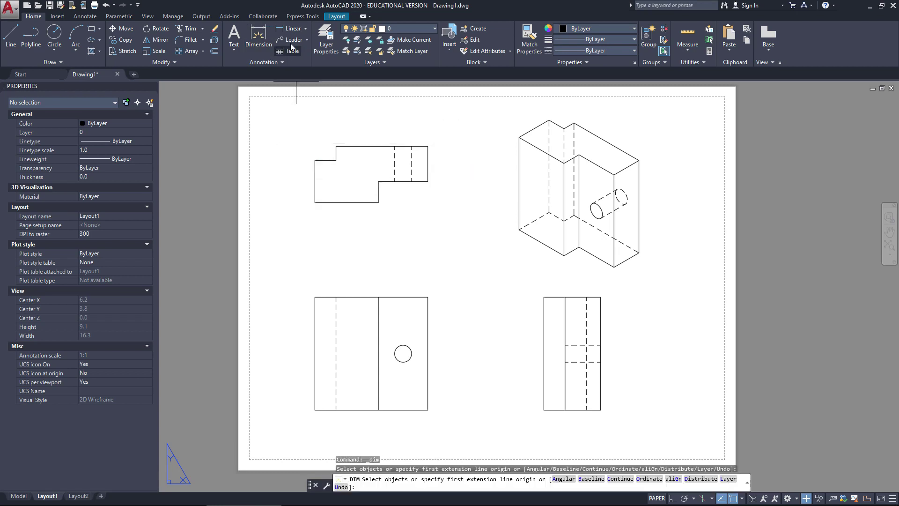
left_click(290, 29)
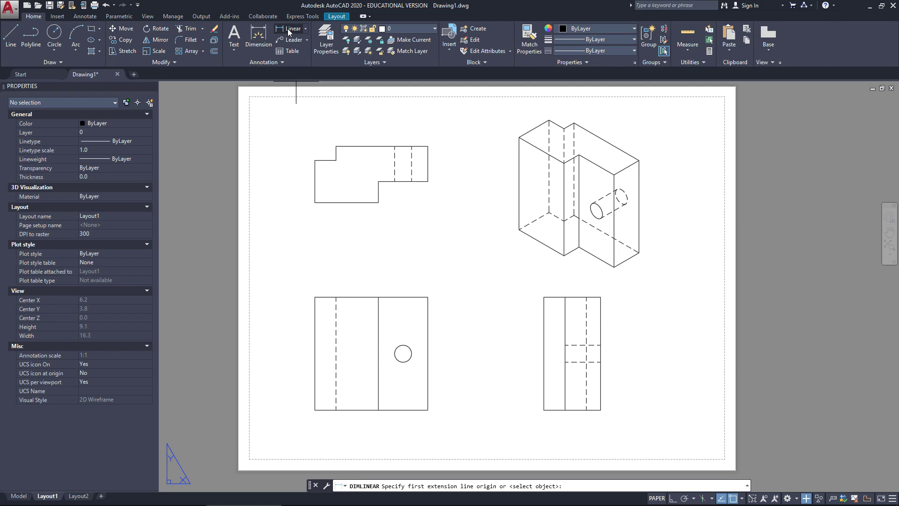
left_click(428, 146)
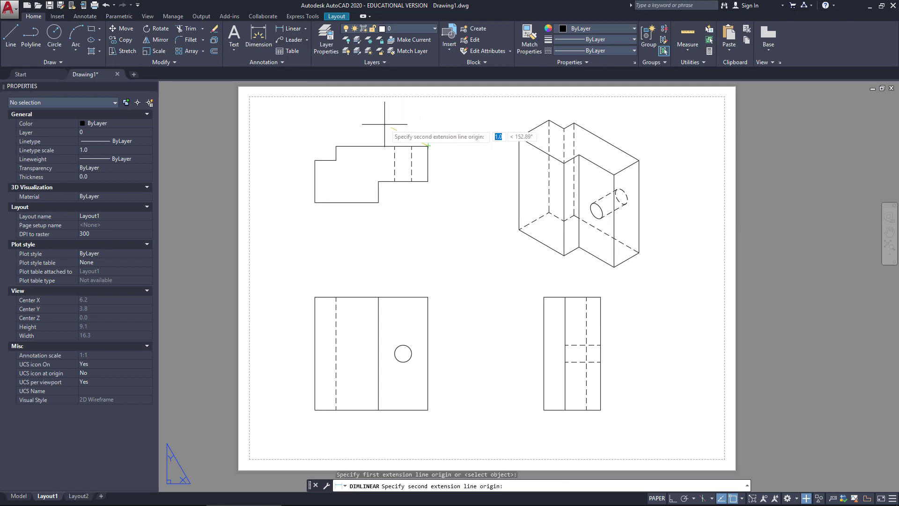
left_click(314, 160)
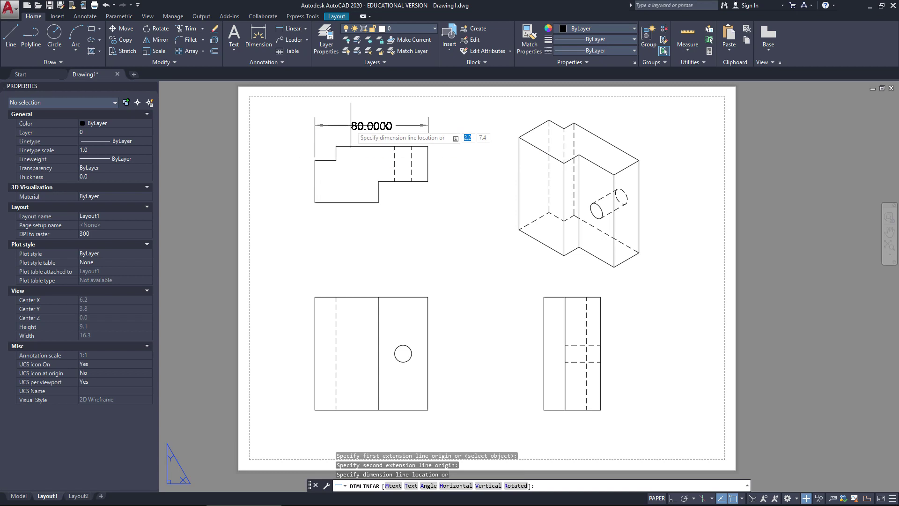
left_click(351, 125)
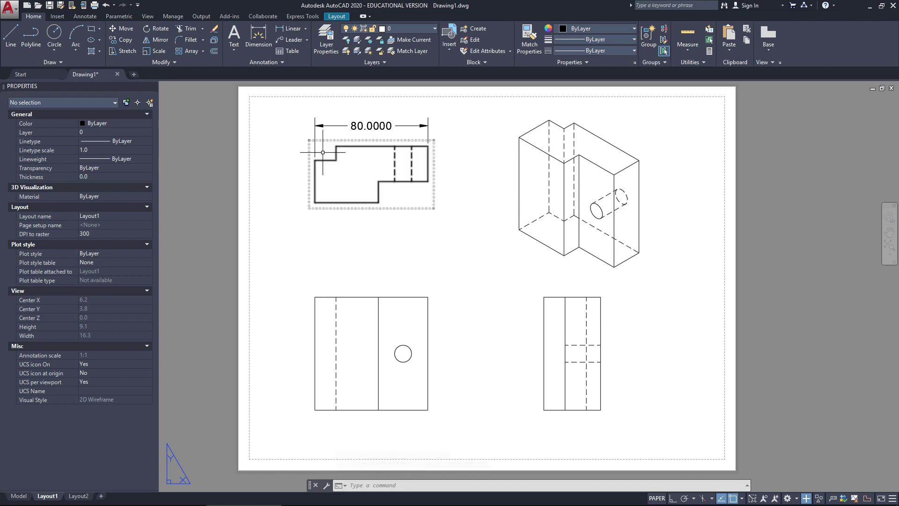
Step: Set the primary units precision of the top view's width dimension to 0.0
left_click(331, 126)
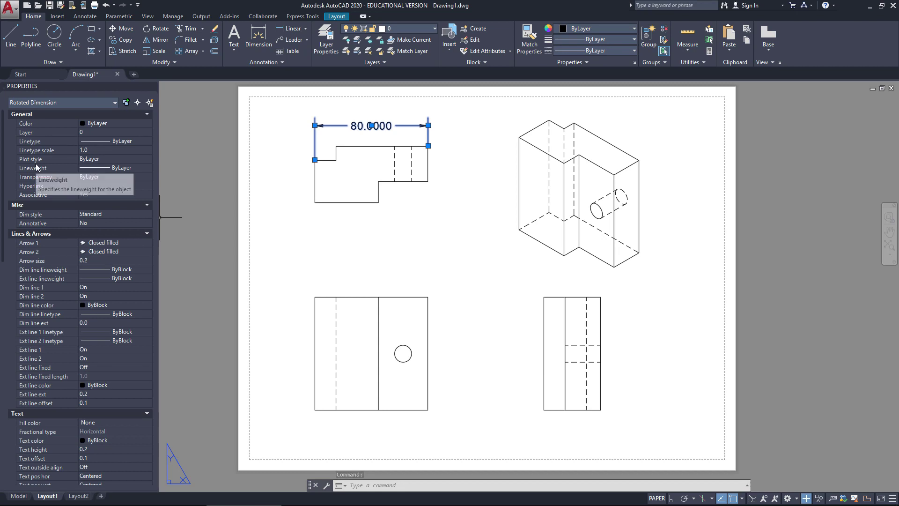
right_click(330, 125)
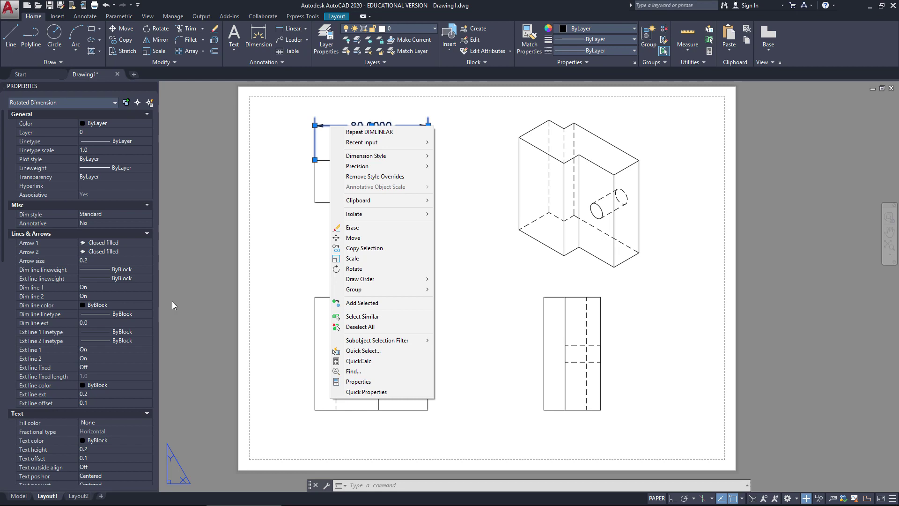
left_click(143, 192)
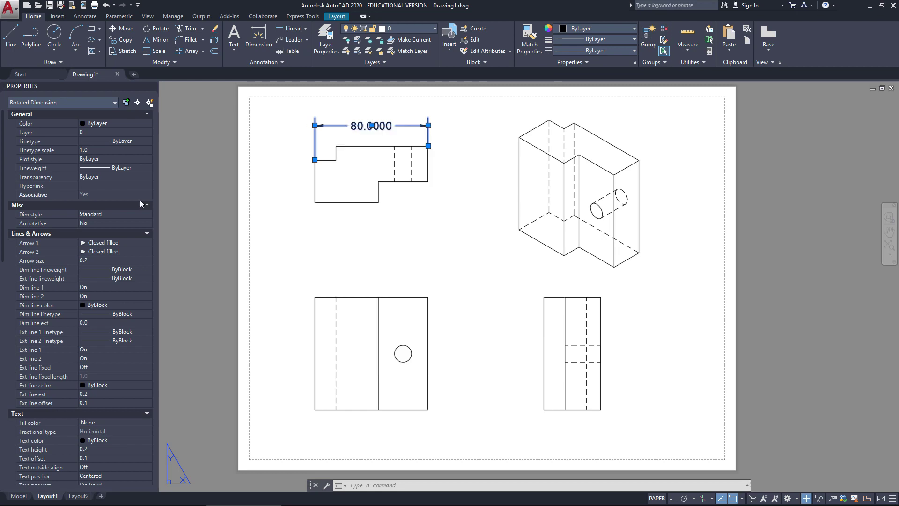
scroll(139, 206, "down", 6)
scroll(138, 211, "down", 4)
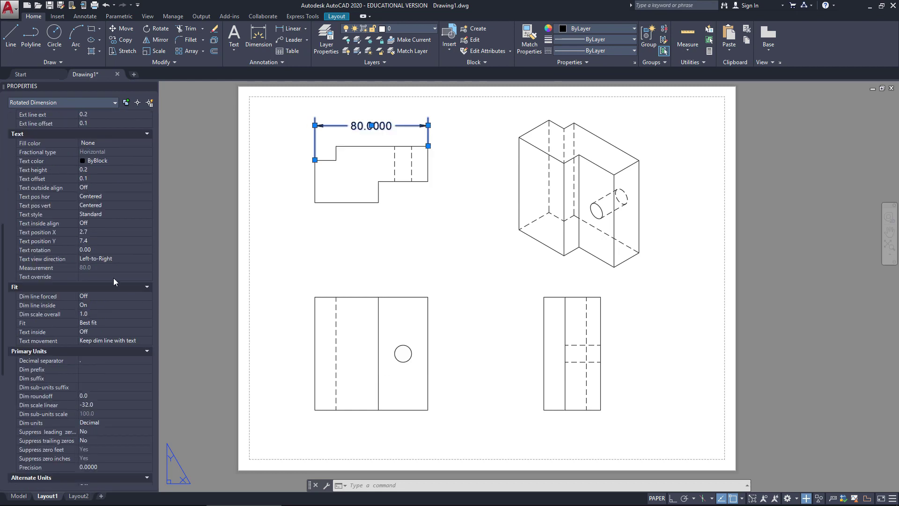
scroll(114, 279, "down", 6)
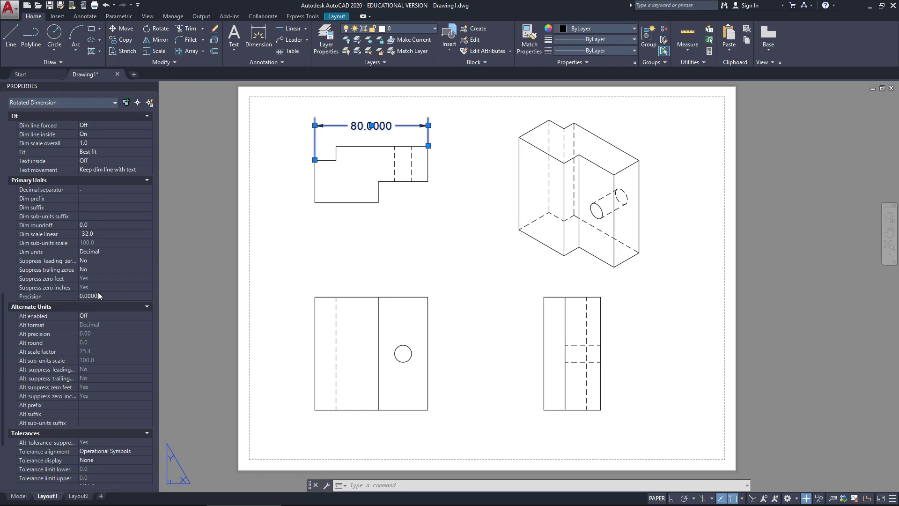
left_click(97, 296)
left_click(107, 297)
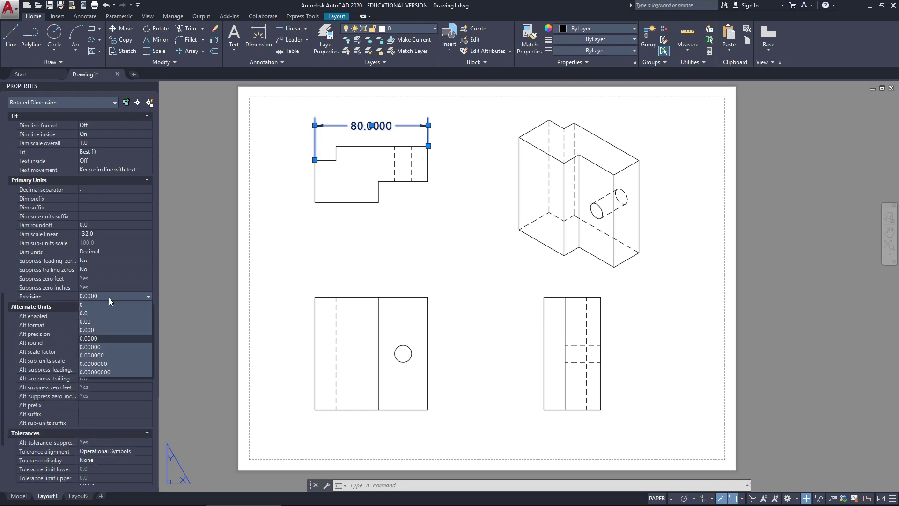
left_click(98, 312)
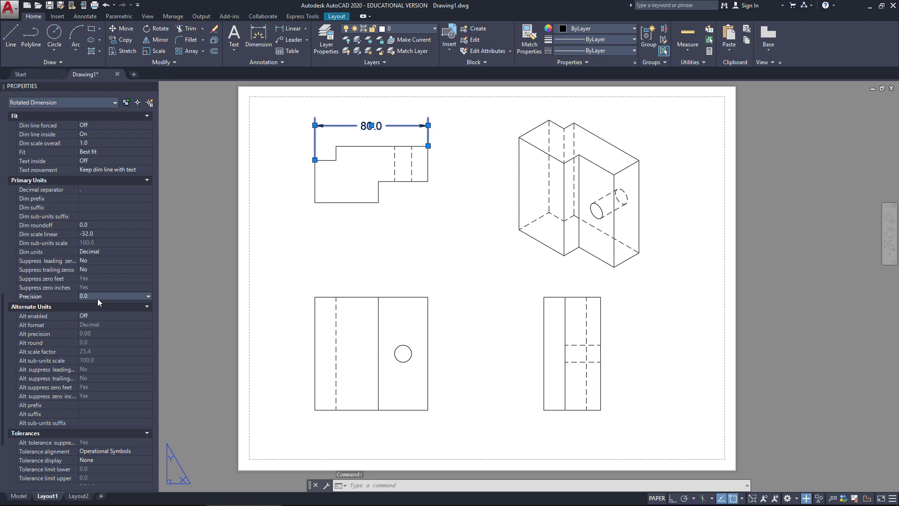
Step: Try precision 0 on the width dimension, compare the other precision options, and set it back to 0.0
left_click(96, 296)
left_click(93, 305)
left_click(97, 296)
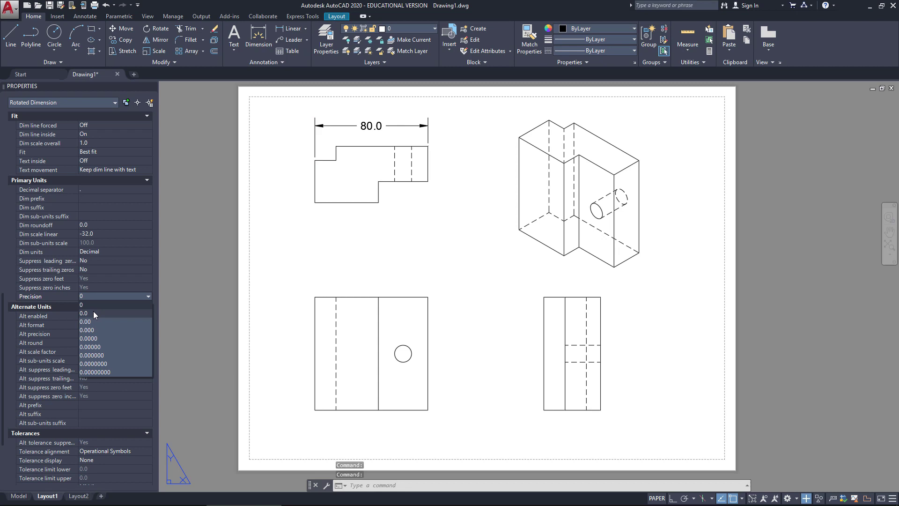
left_click(94, 311)
left_click(94, 296)
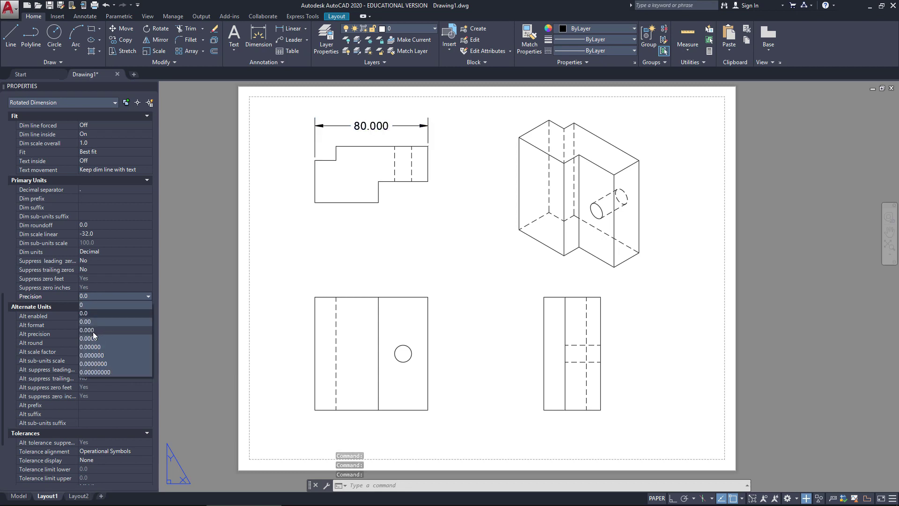
left_click(94, 312)
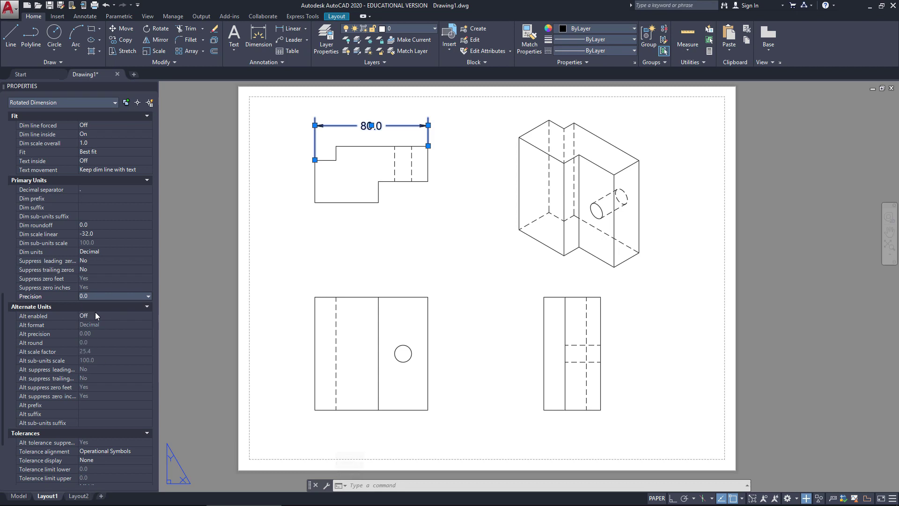
scroll(134, 253, "up", 2)
scroll(135, 256, "up", 6)
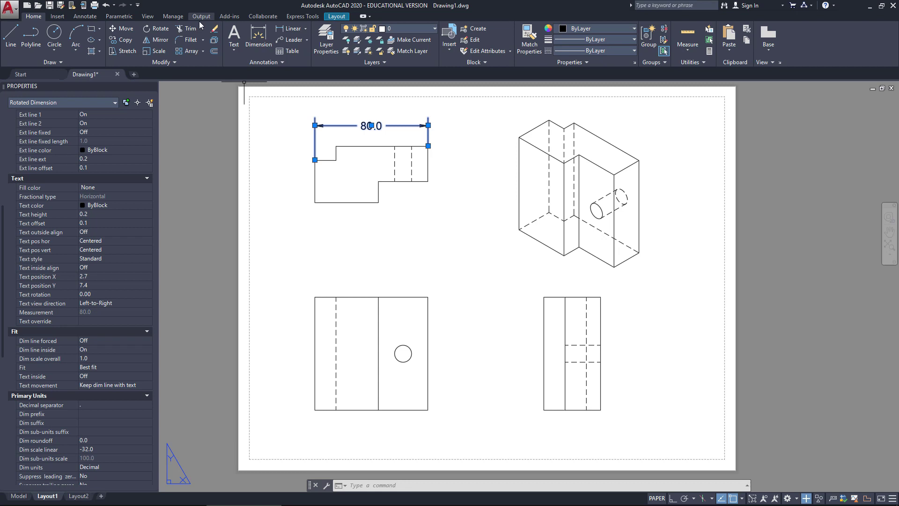
Step: Add a vertical linear dimension for the top view's overall depth, placed beside its stepped left side
left_click(286, 29)
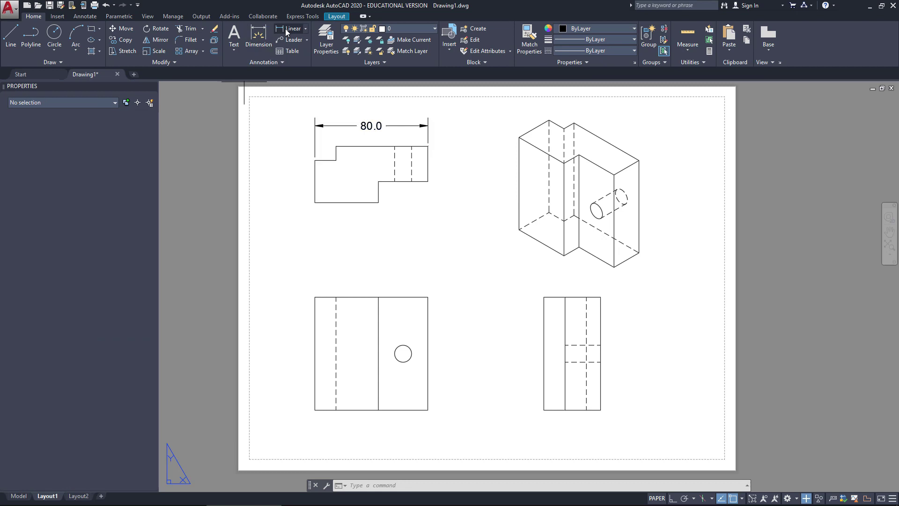
left_click(335, 146)
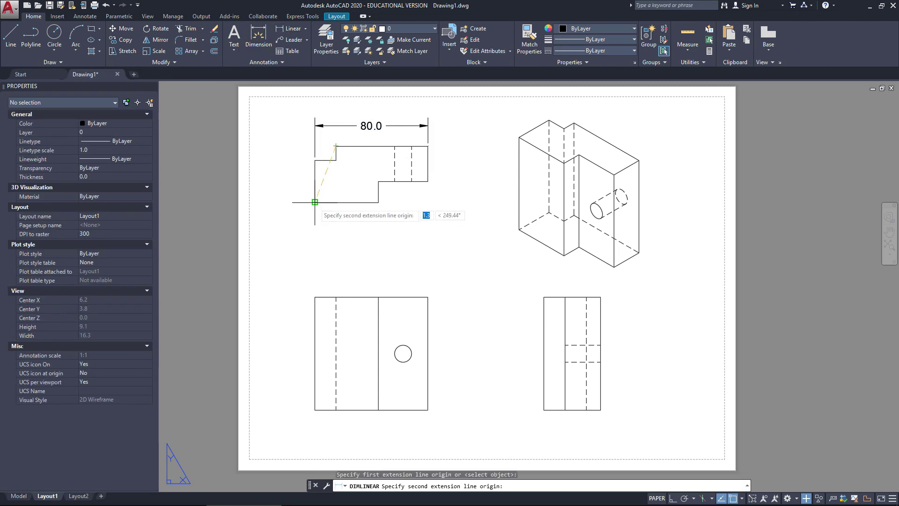
left_click(313, 203)
left_click(289, 185)
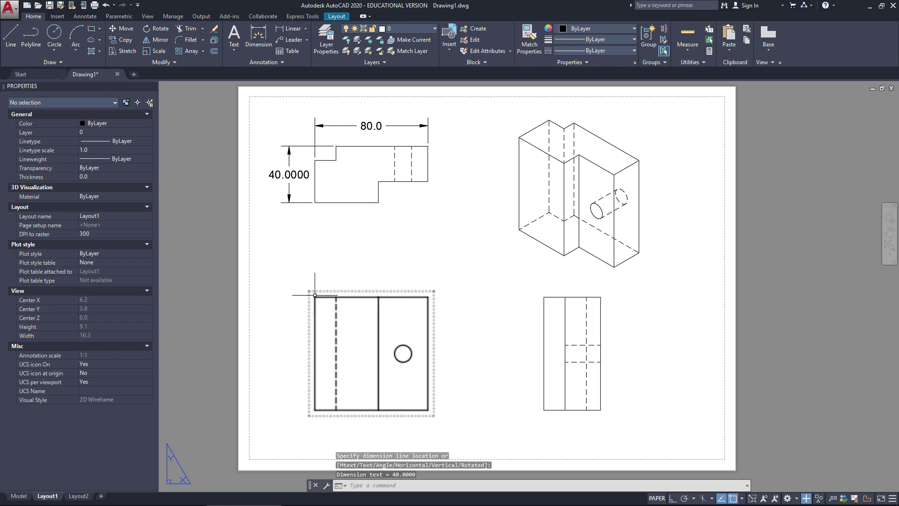
Step: Add a vertical linear dimension for the front view's overall height, placed beside its left edge and aligned with the top view's depth dimension
left_click(289, 29)
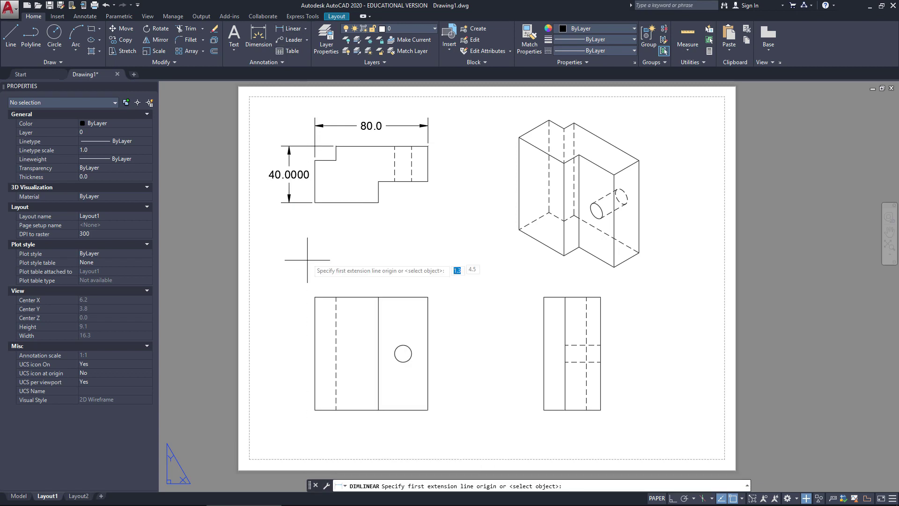
left_click(315, 297)
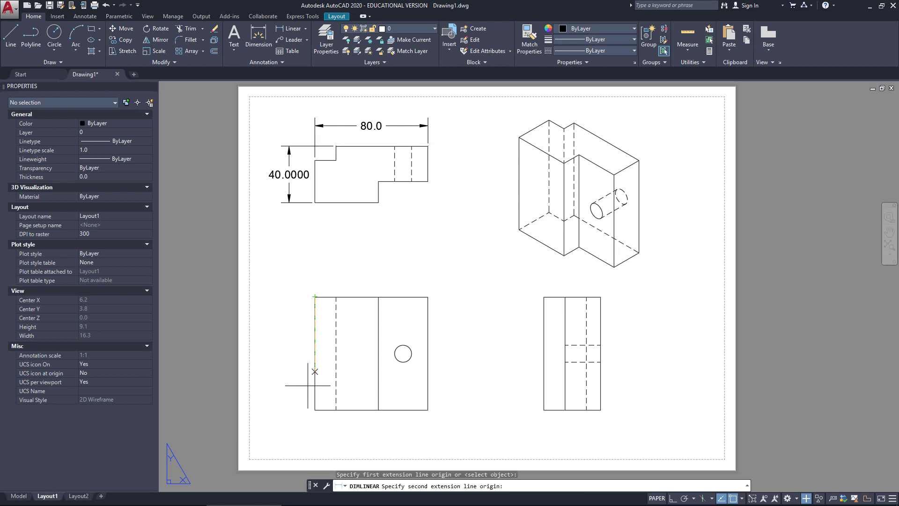
left_click(314, 411)
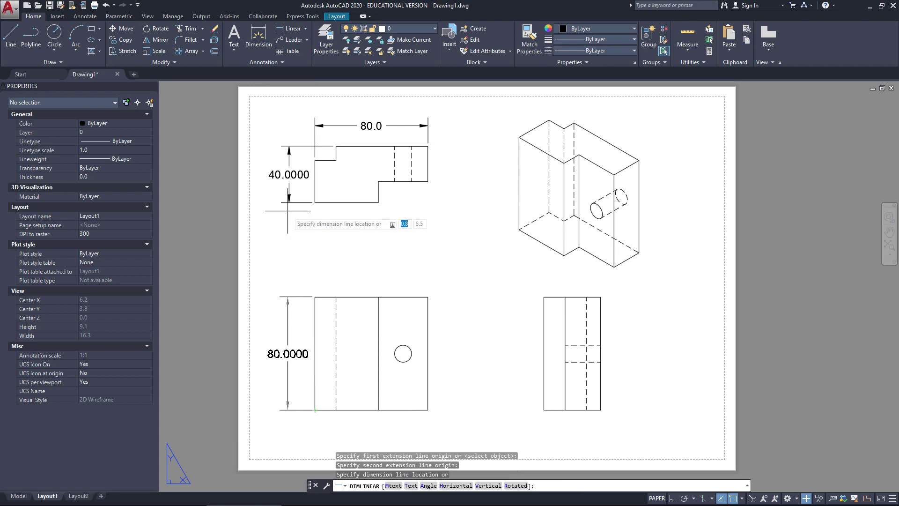
left_click(289, 202)
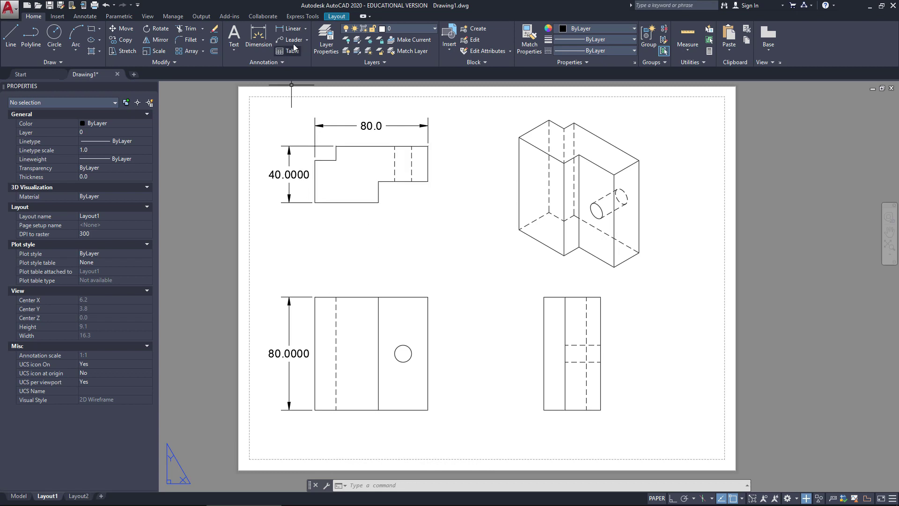
Step: Add a horizontal linear dimension from the front view's upper left corner to the hidden step line, placed above the view
left_click(291, 31)
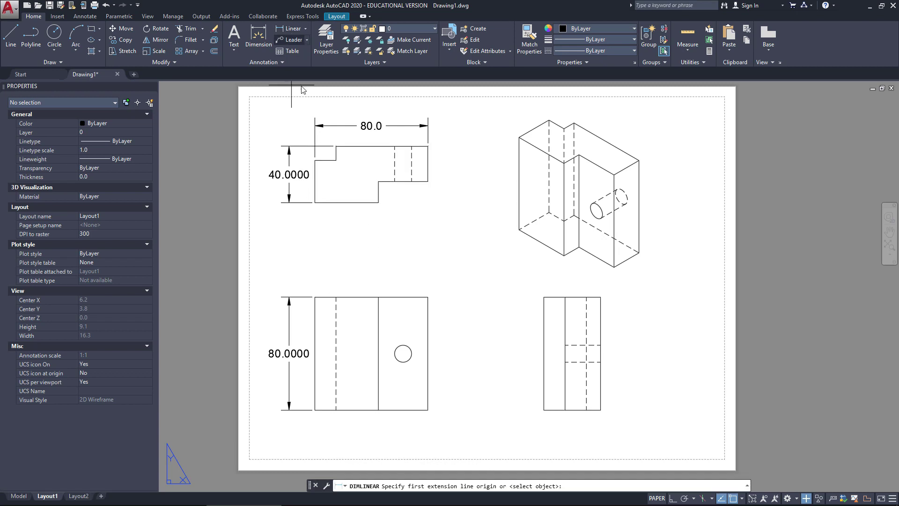
left_click(314, 296)
left_click(335, 296)
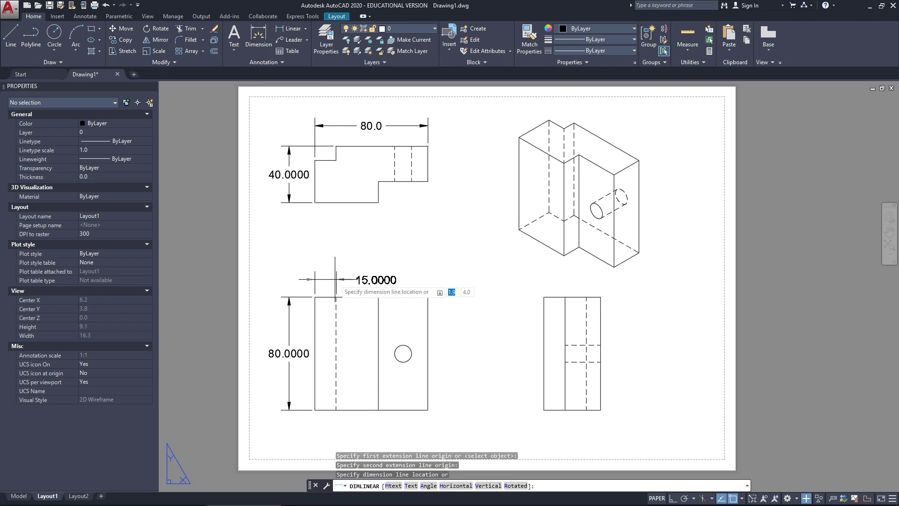
left_click(335, 278)
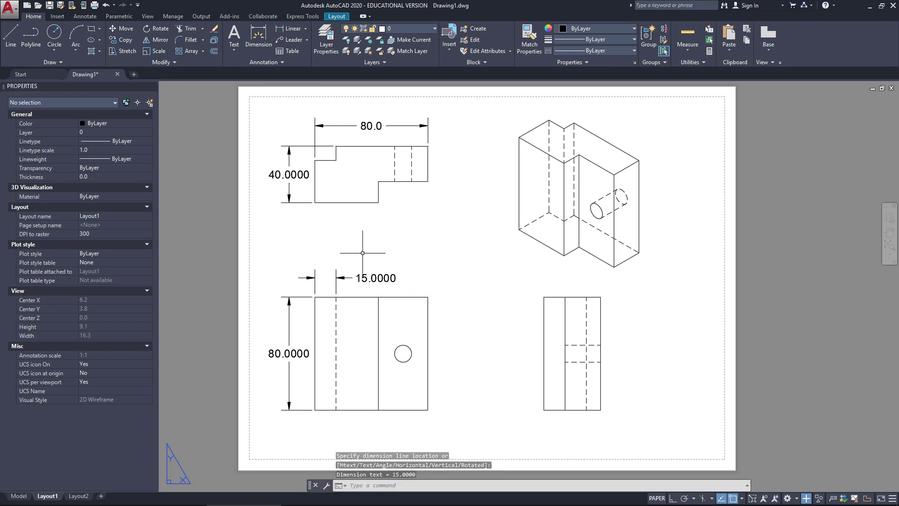
Step: Add a horizontal linear dimension for the width of the top view's lower right step, placed below the view
key("Return")
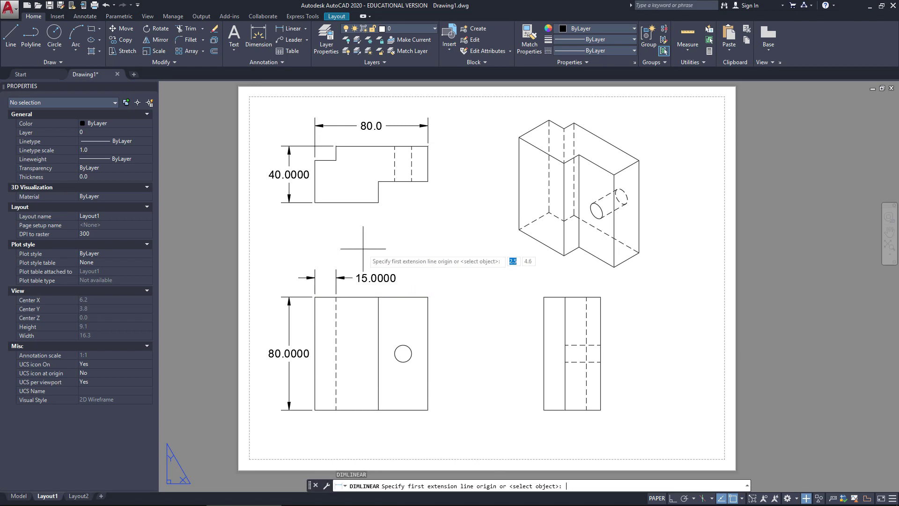
left_click(378, 202)
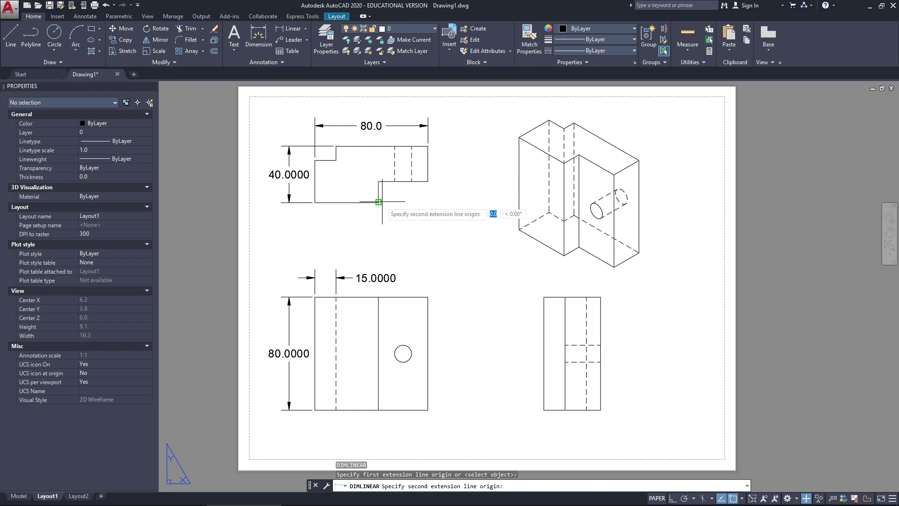
left_click(427, 180)
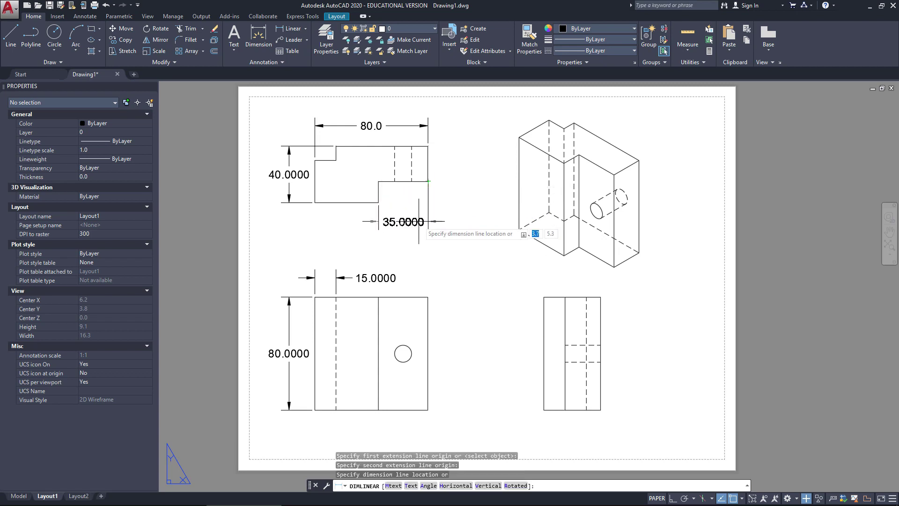
left_click(408, 225)
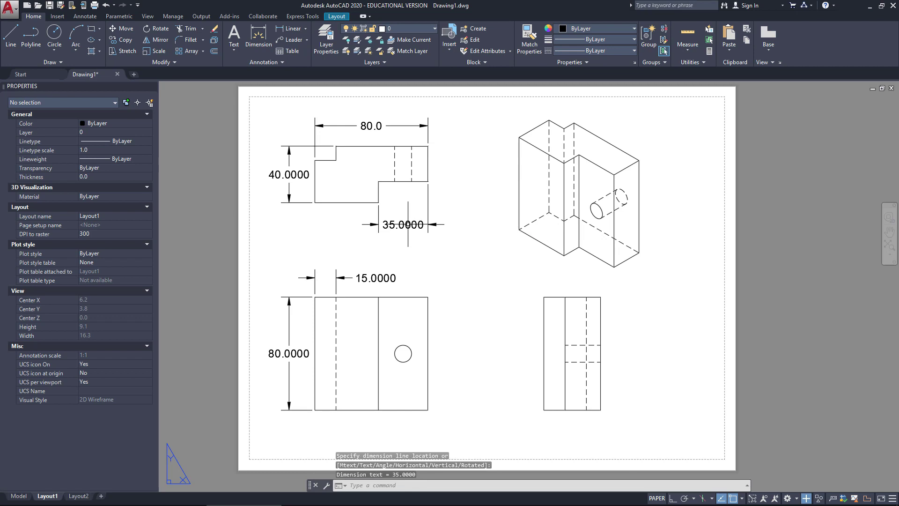
key("Return")
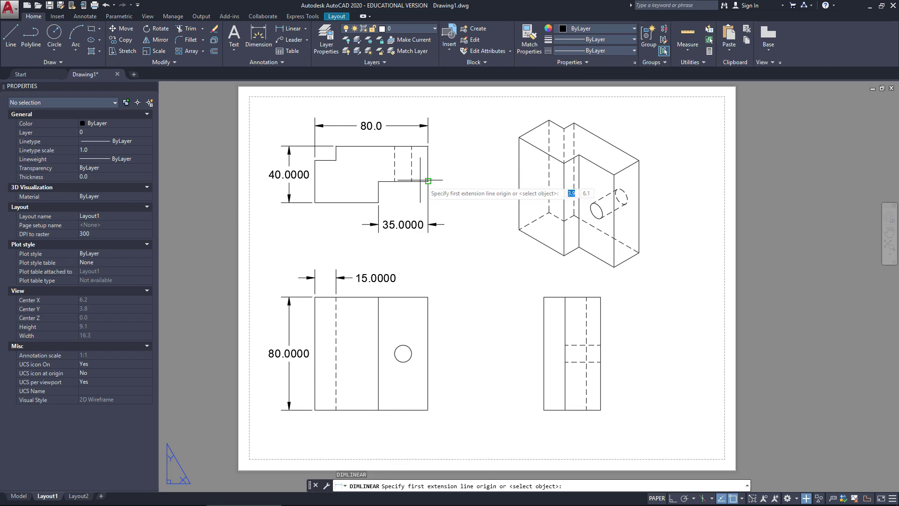
left_click(379, 201)
left_click(428, 181)
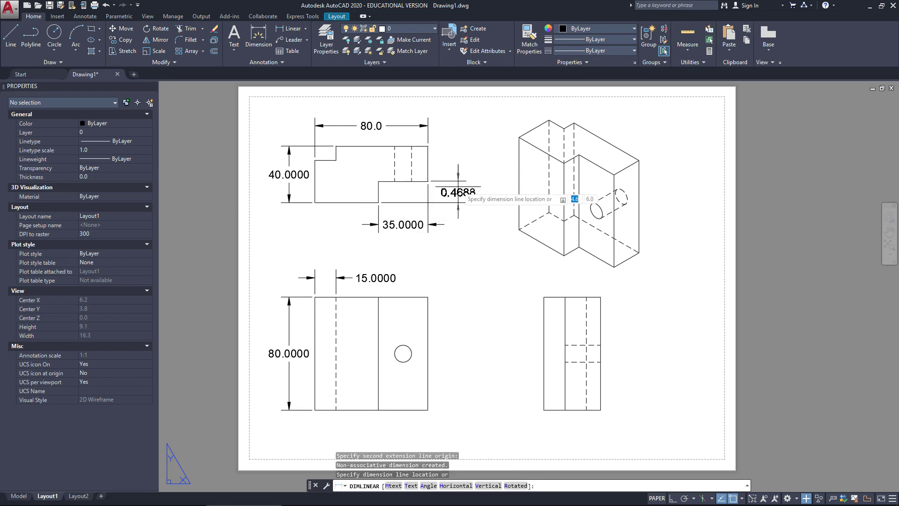
key("Escape")
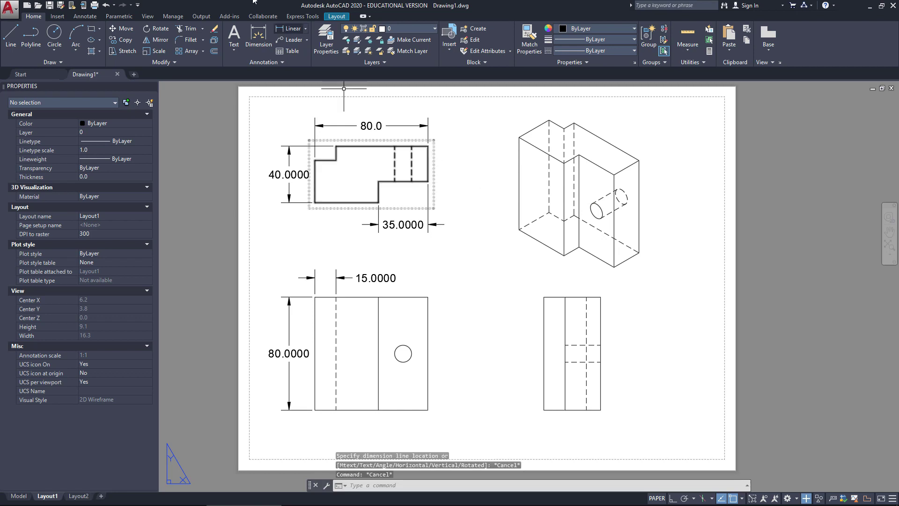
left_click(283, 26)
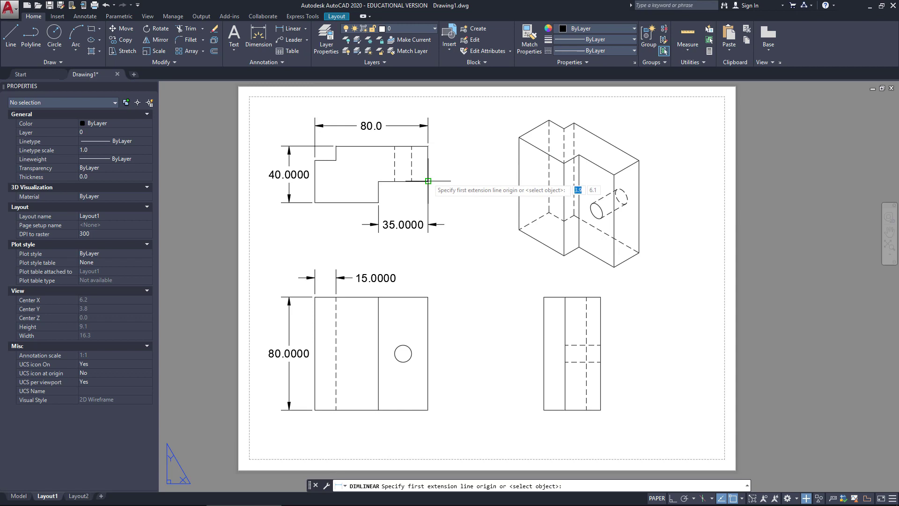
left_click(428, 180)
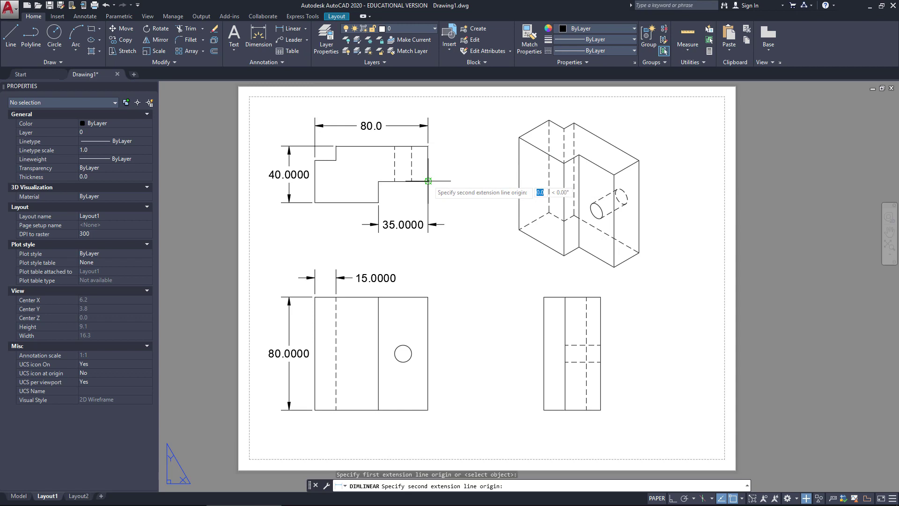
left_click(378, 202)
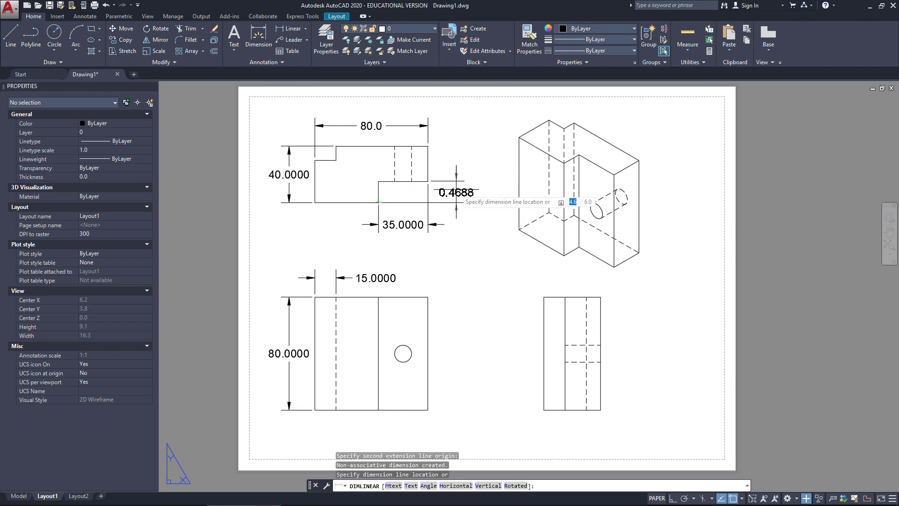
key("Escape")
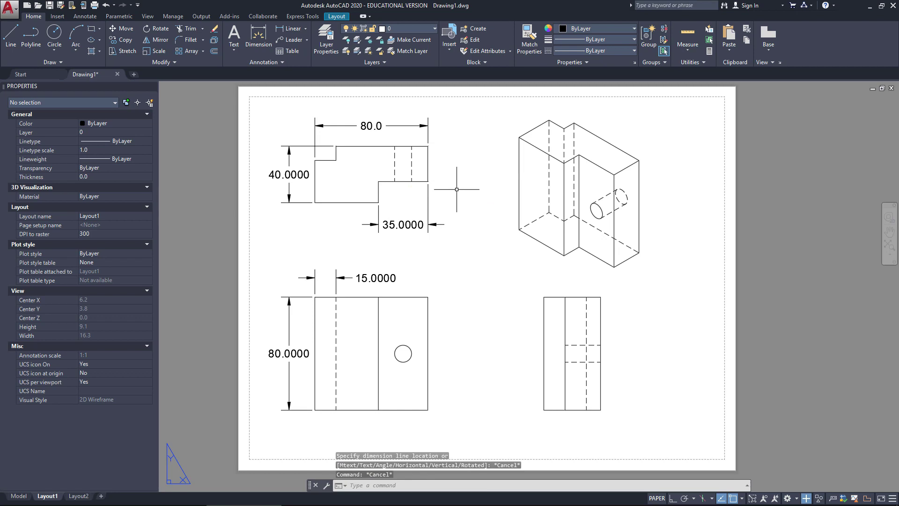
Step: Add a horizontal linear dimension from the side view's upper left corner to its solid step line, placed above the view
left_click(293, 31)
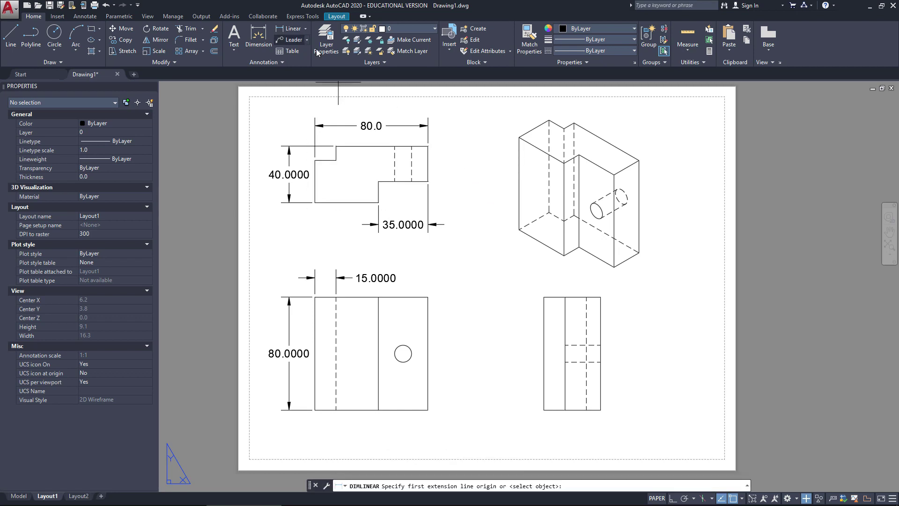
left_click(544, 296)
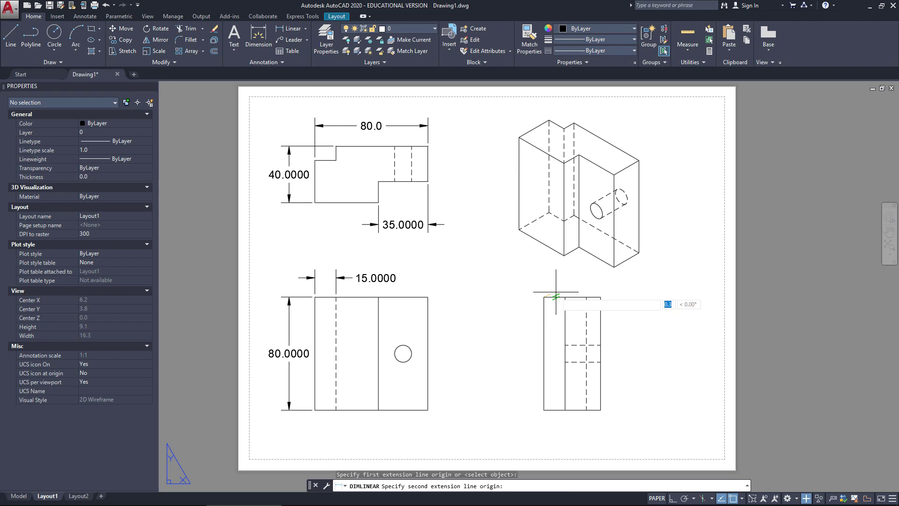
left_click(565, 296)
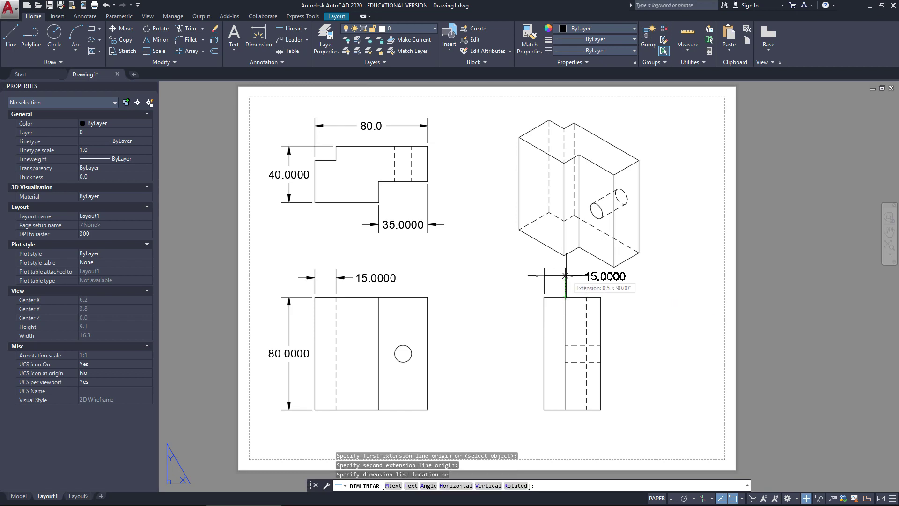
left_click(566, 276)
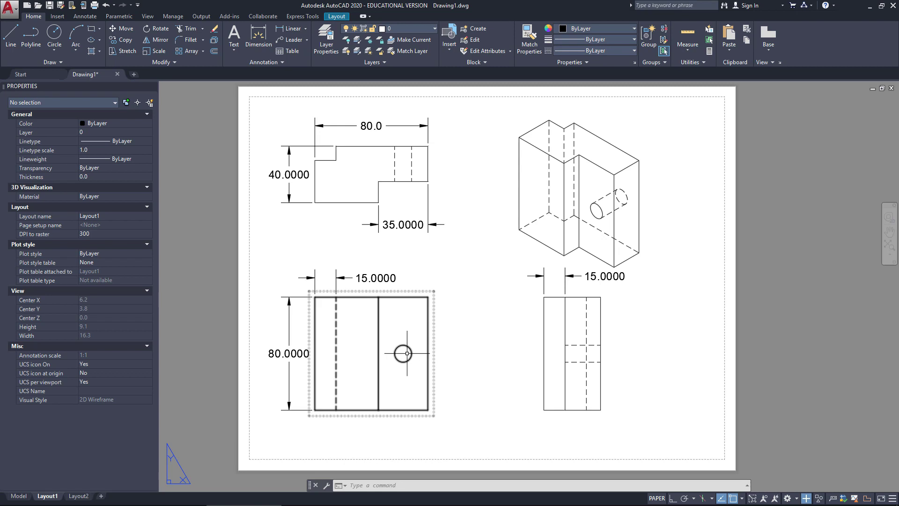
Step: Add a vertical linear dimension from the hole's centre to the front view's lower right corner, placed beside the right edge
left_click(294, 29)
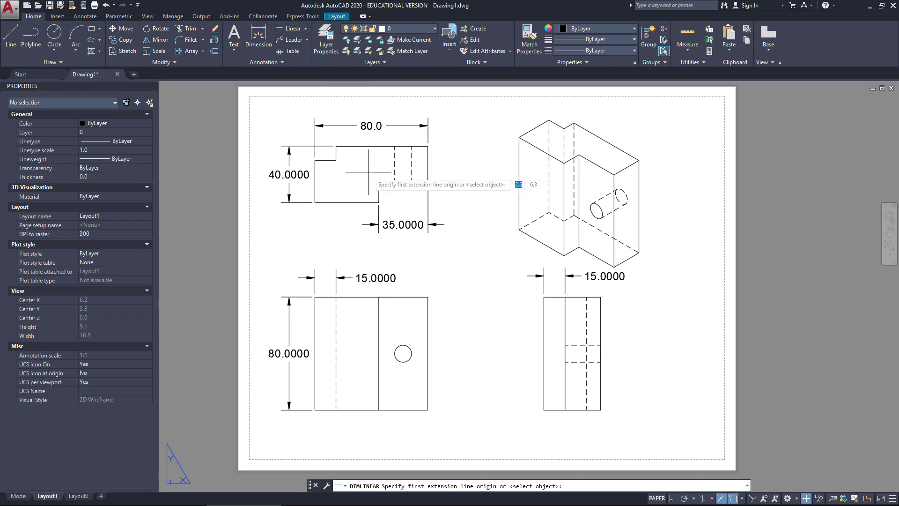
left_click(403, 352)
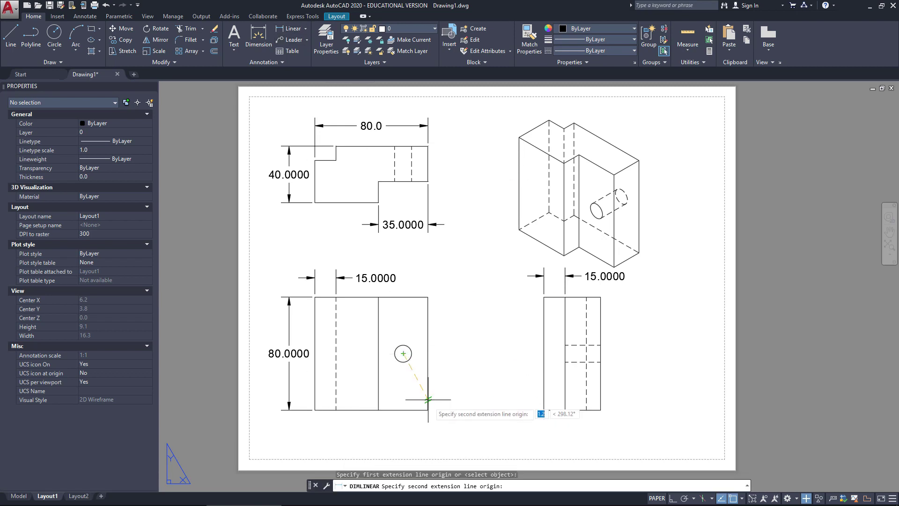
left_click(428, 410)
left_click(455, 386)
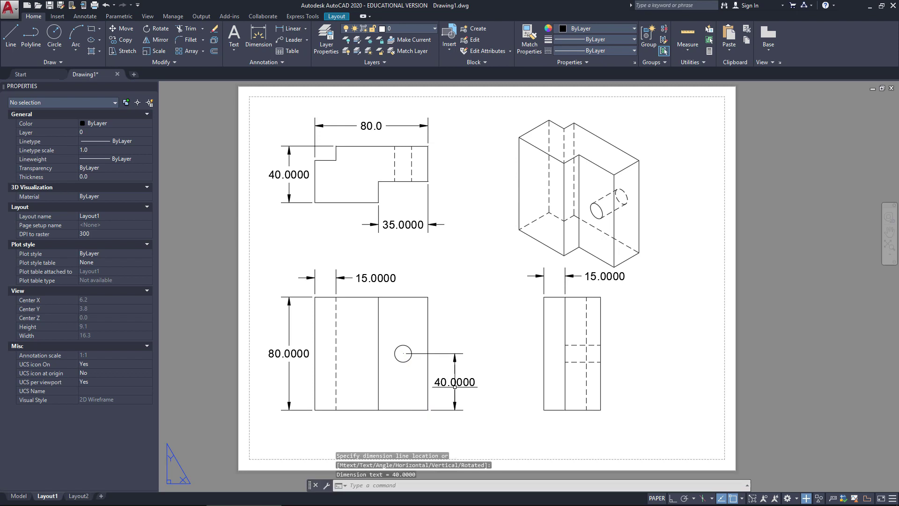
Step: Add a horizontal linear dimension from the hole's centre to the front view's upper right corner, placed above the view
left_click(289, 29)
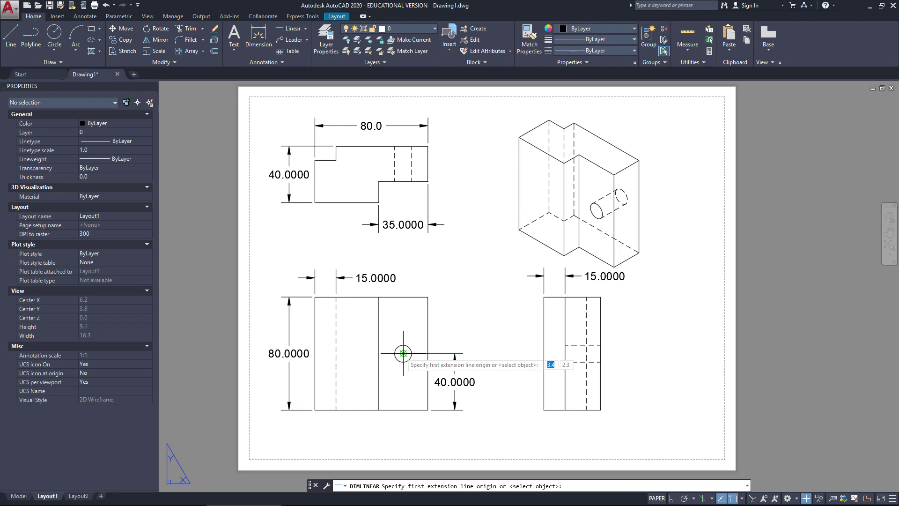
left_click(403, 353)
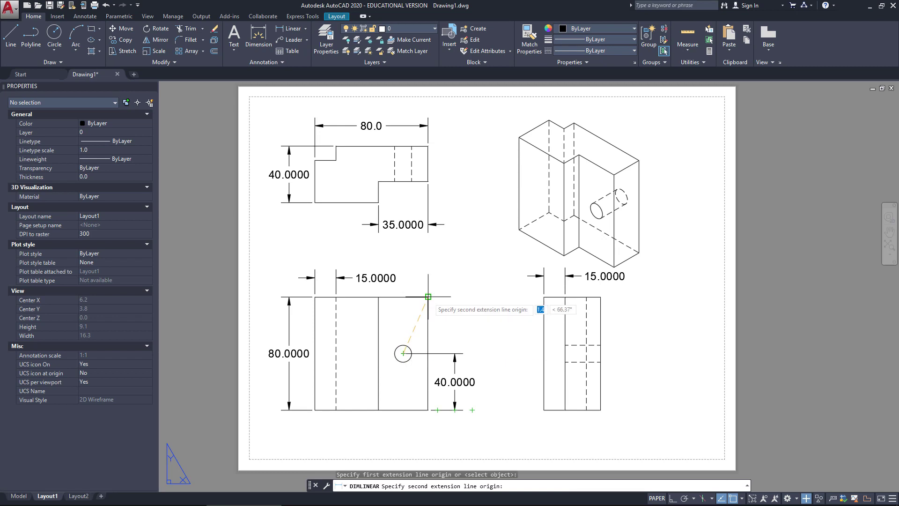
left_click(427, 296)
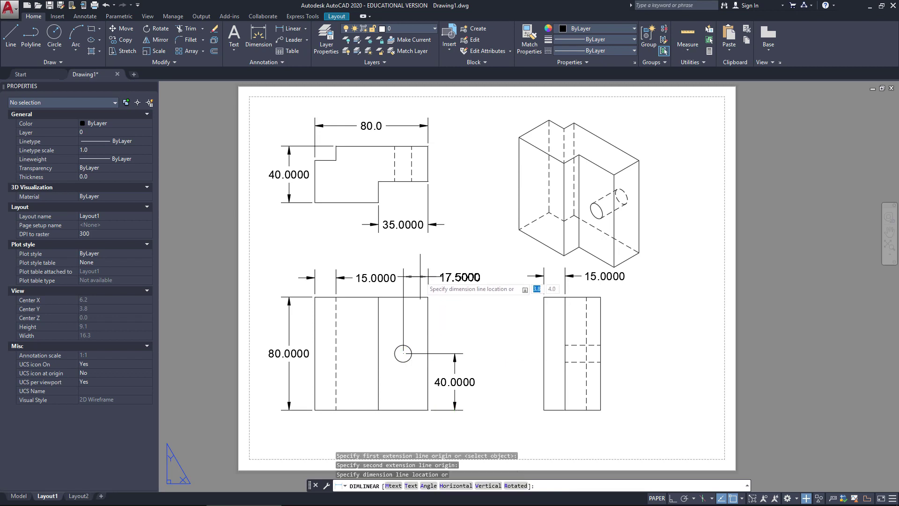
left_click(420, 277)
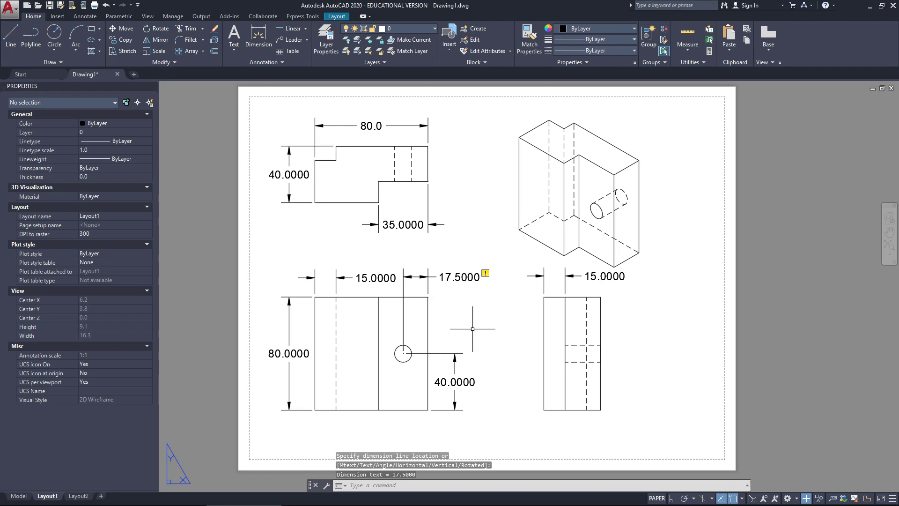
key("Escape")
key("Escape")
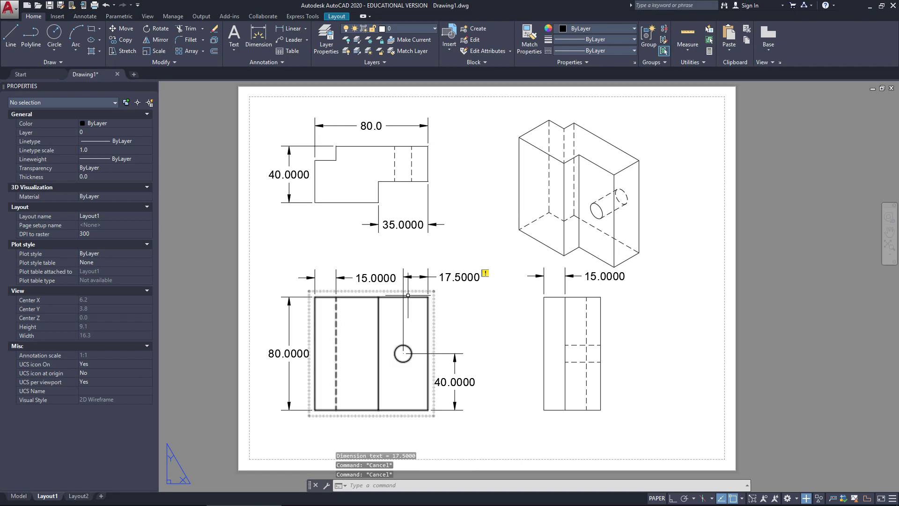
Step: Set the primary unit precision to 0.0 for all dimensions except the top view's two horizontal ones
left_click(378, 279)
left_click(452, 276)
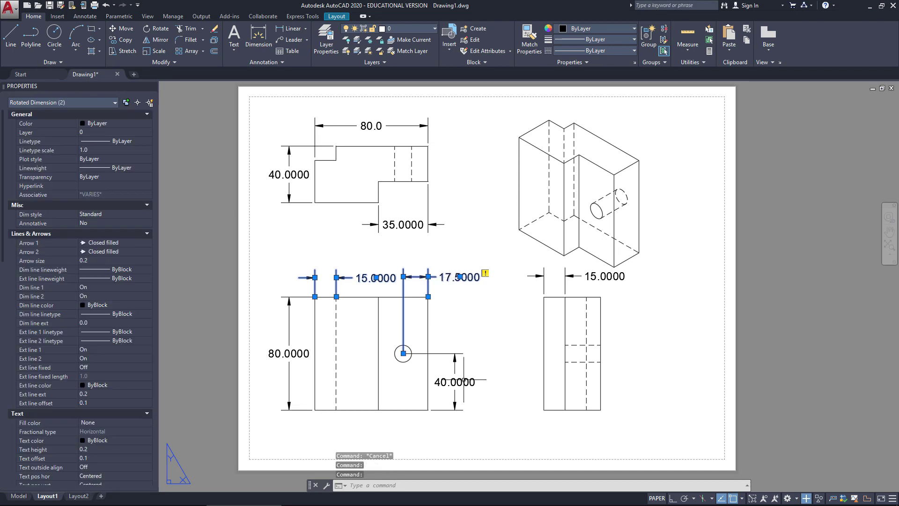
left_click(455, 381)
left_click(627, 271)
left_click(291, 354)
left_click(301, 177)
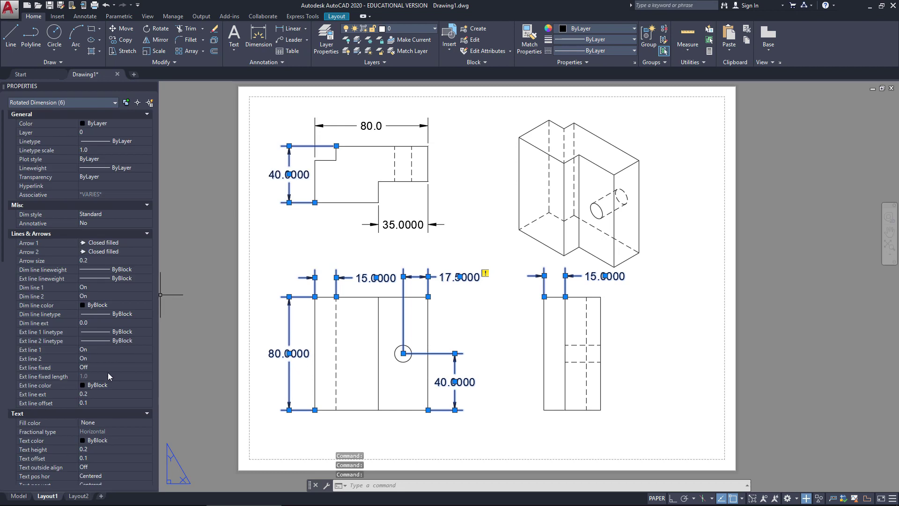
scroll(108, 372, "down", 10)
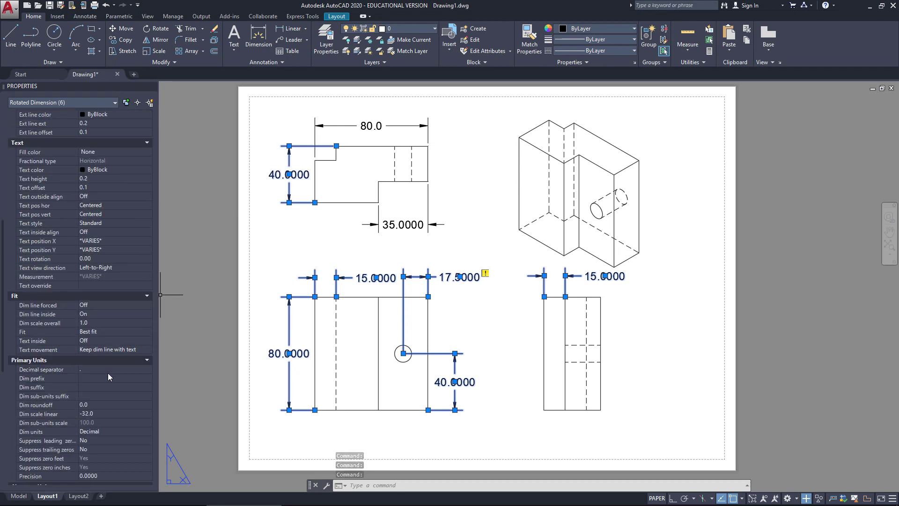
scroll(108, 372, "down", 6)
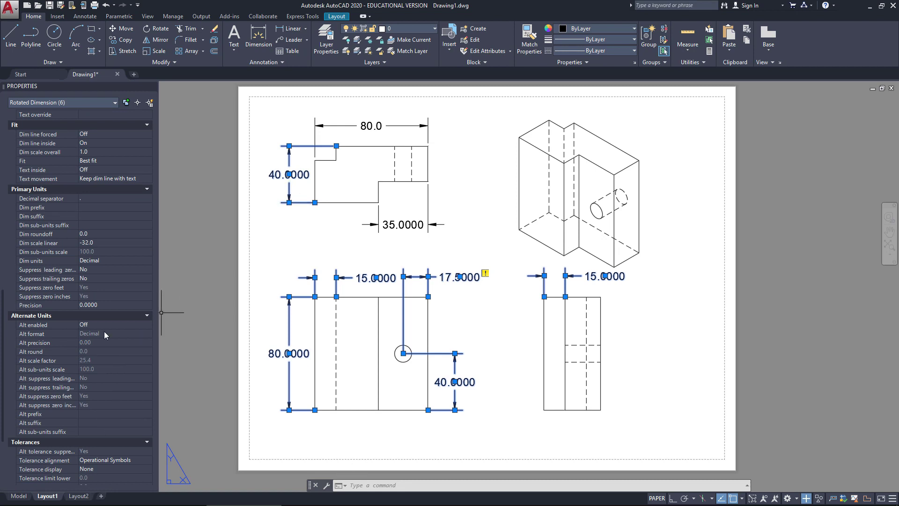
left_click(105, 306)
left_click(147, 305)
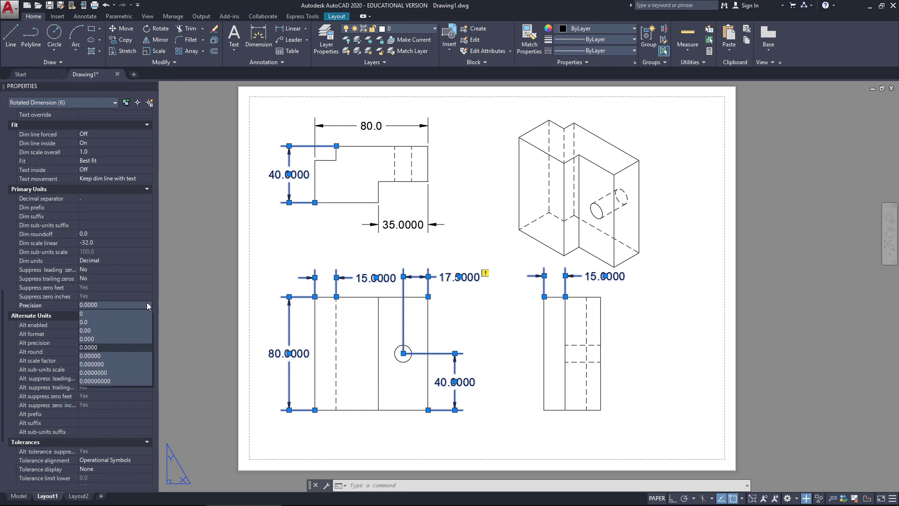
left_click(98, 322)
Step: Set the tolerance display of the selected dimensions to Symmetrical
scroll(99, 318, "down", 2)
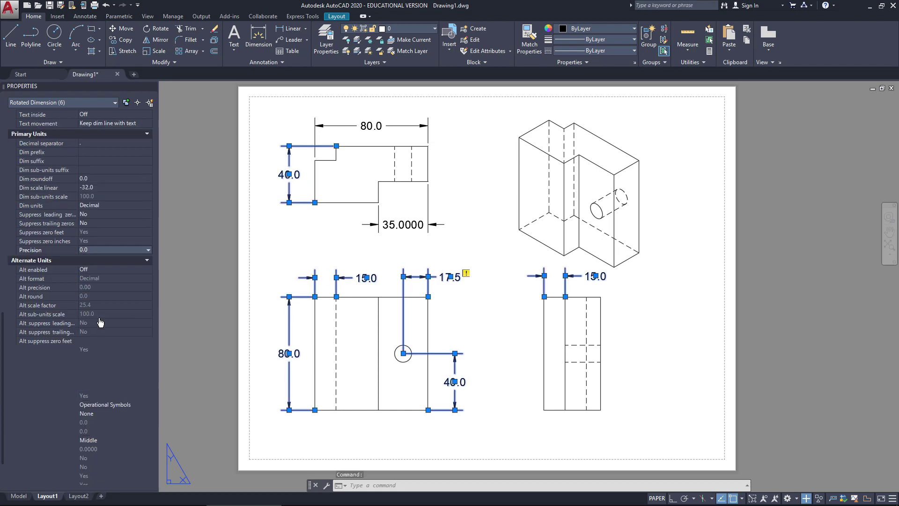
scroll(100, 319, "down", 2)
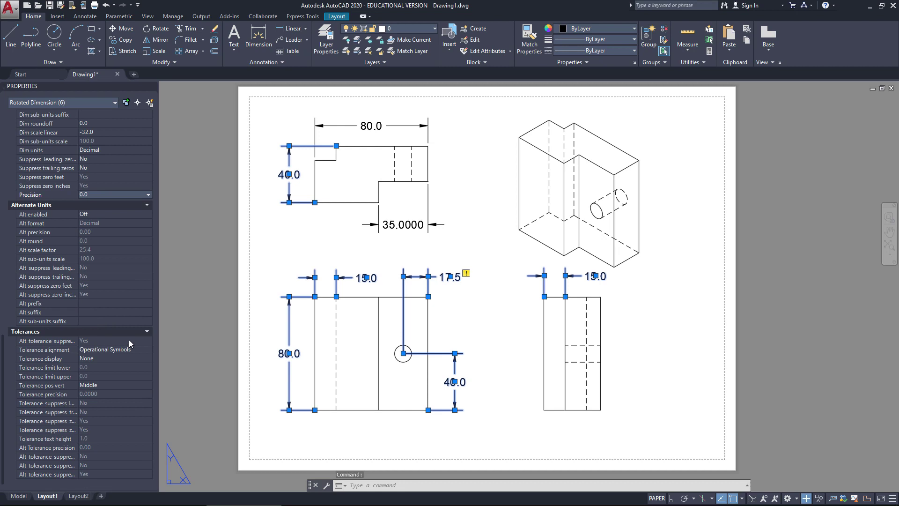
left_click(103, 357)
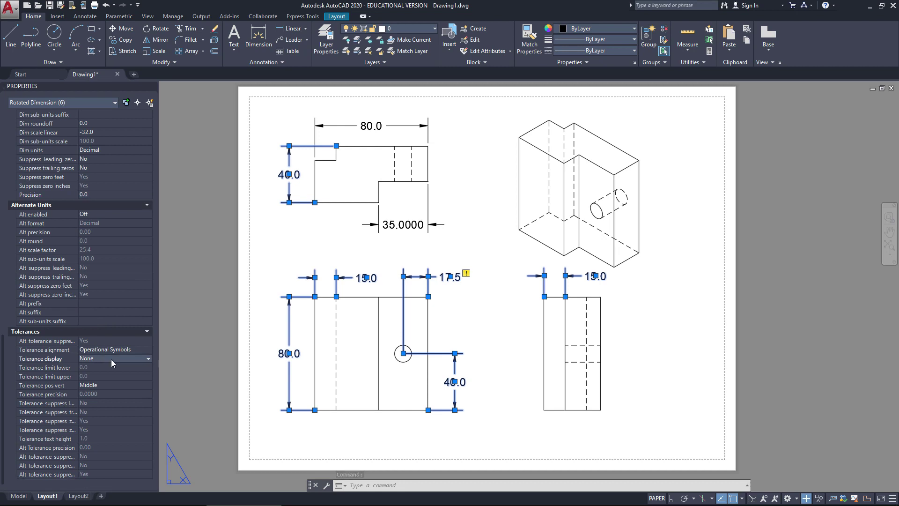
left_click(128, 360)
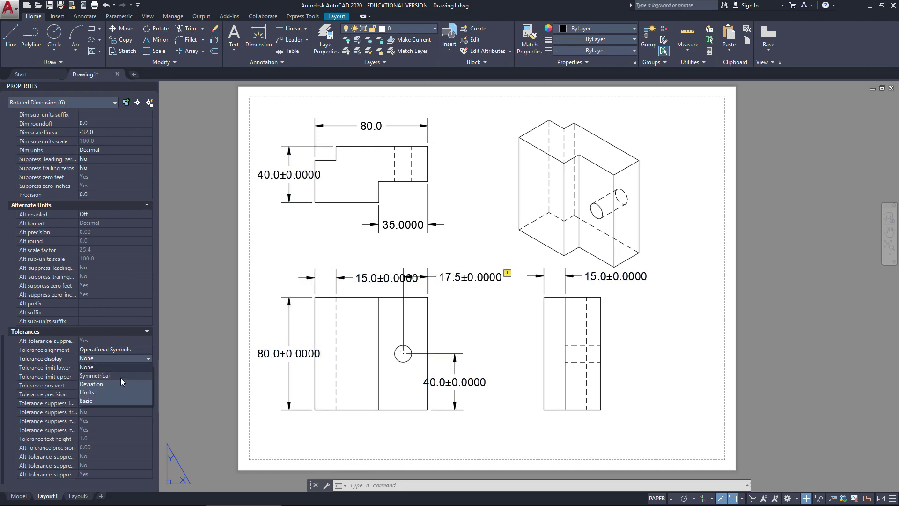
left_click(120, 376)
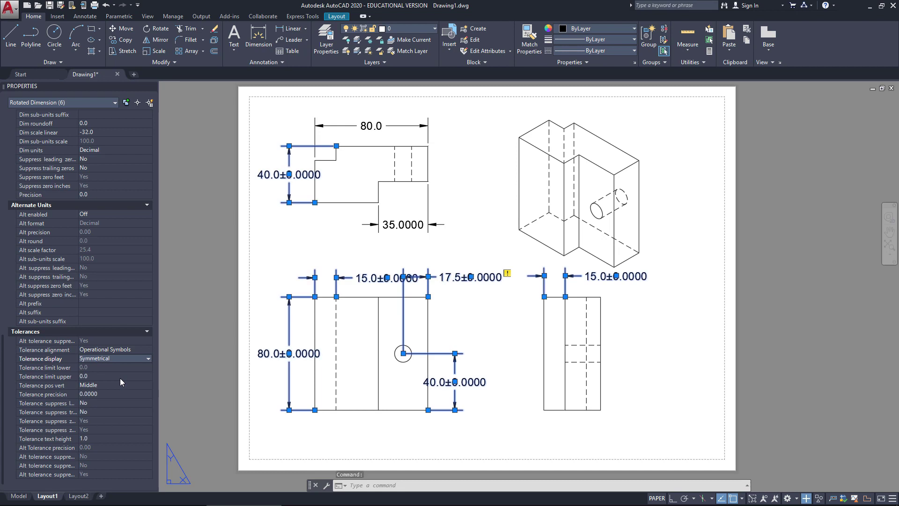
Step: Set the tolerance precision of the selected dimensions to 0.0 and their upper tolerance limit to 0.1
left_click(101, 395)
left_click(108, 393)
left_click(97, 410)
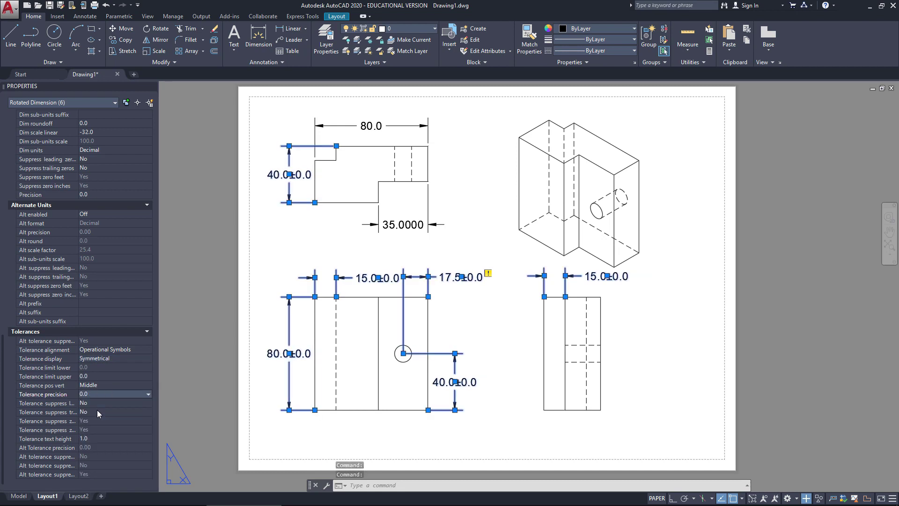
left_click(94, 375)
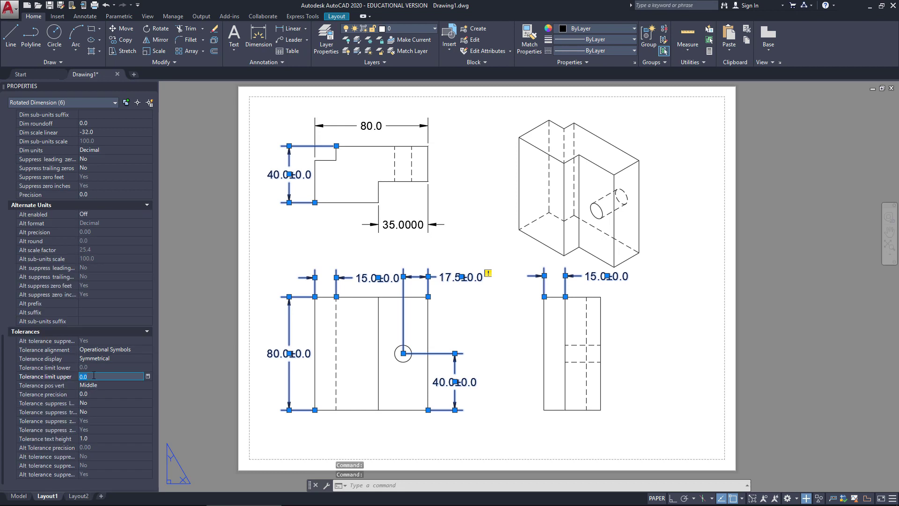
key("Tab")
left_click(96, 376)
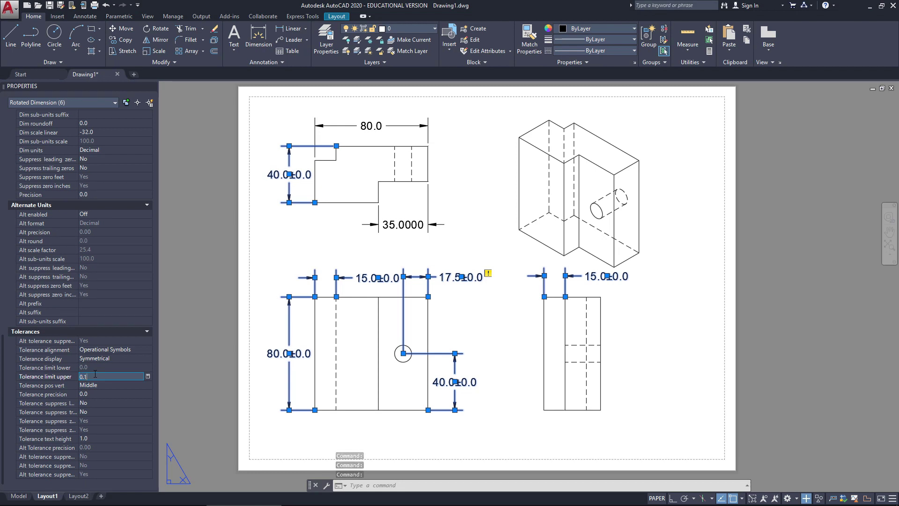
type("0.1")
key("Tab")
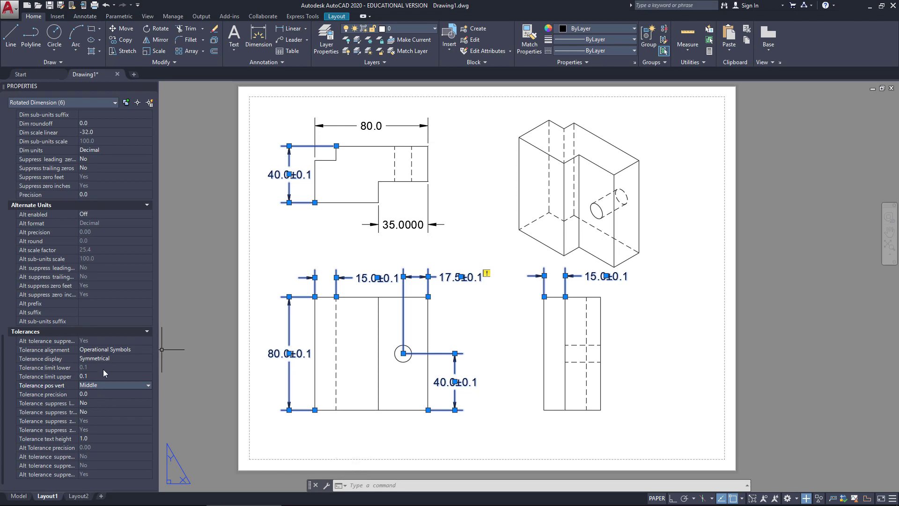
Step: Set the tolerance text height of the selected dimensions to 0.7 and clear the selection
left_click(94, 437)
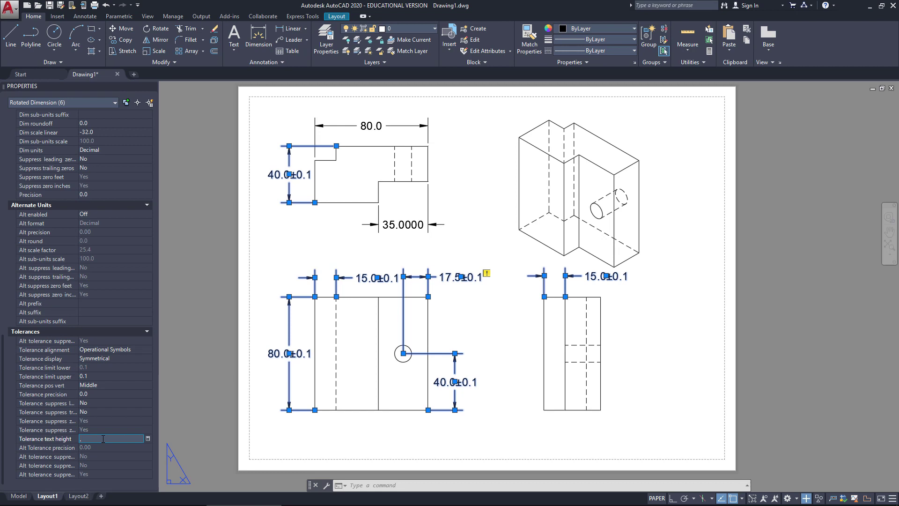
type(".7")
key("Return")
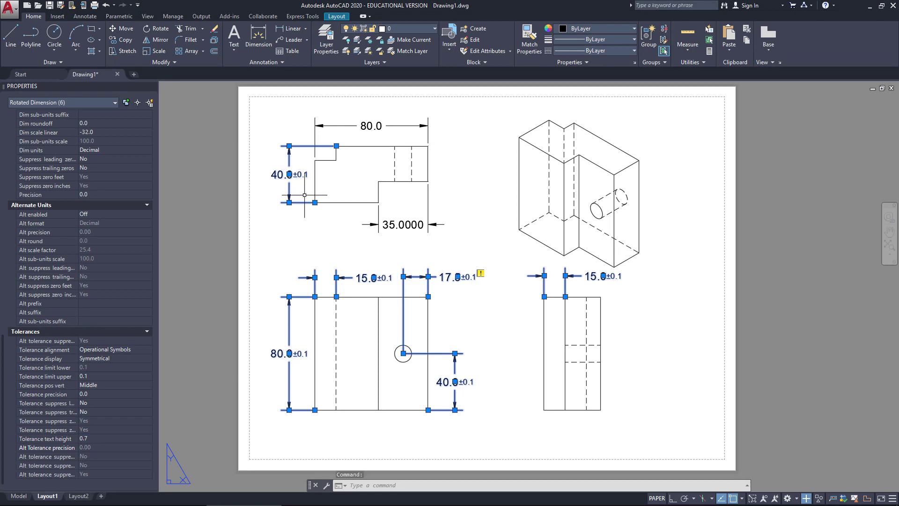
left_click(273, 138)
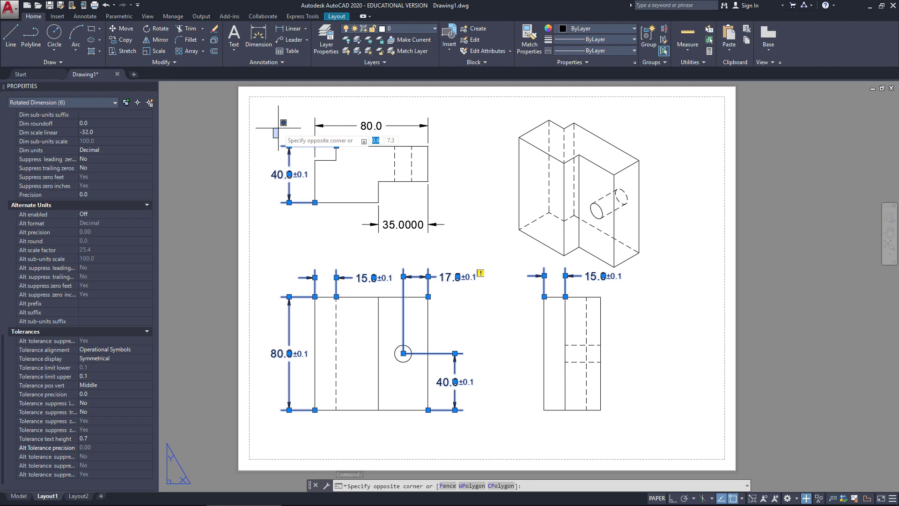
key("Escape")
key("Escape")
key("Escape")
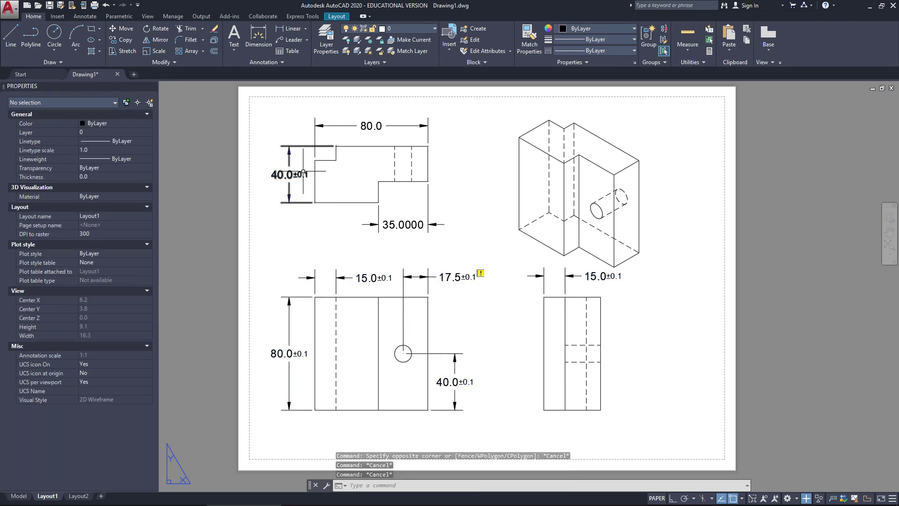
Step: Set the primary unit precision of the top view's two horizontal dimensions to 0.0
left_click(400, 225)
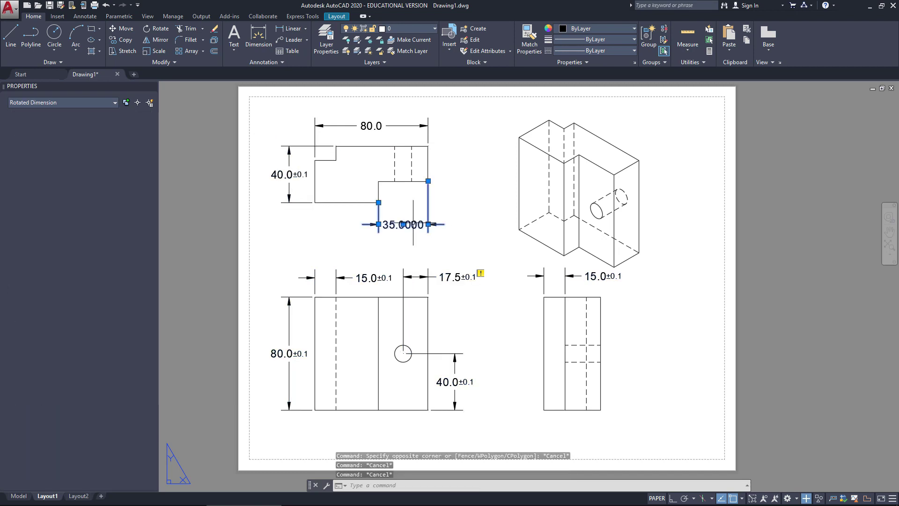
left_click(372, 125)
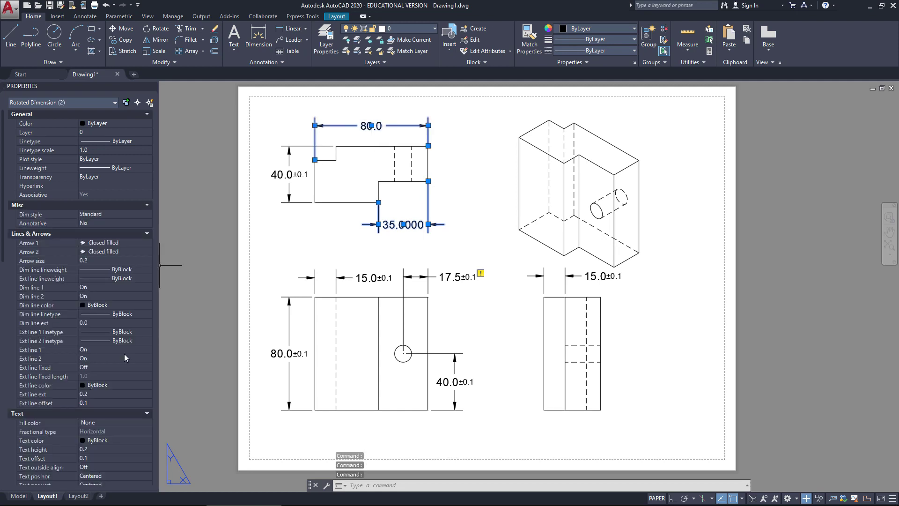
scroll(104, 387, "down", 8)
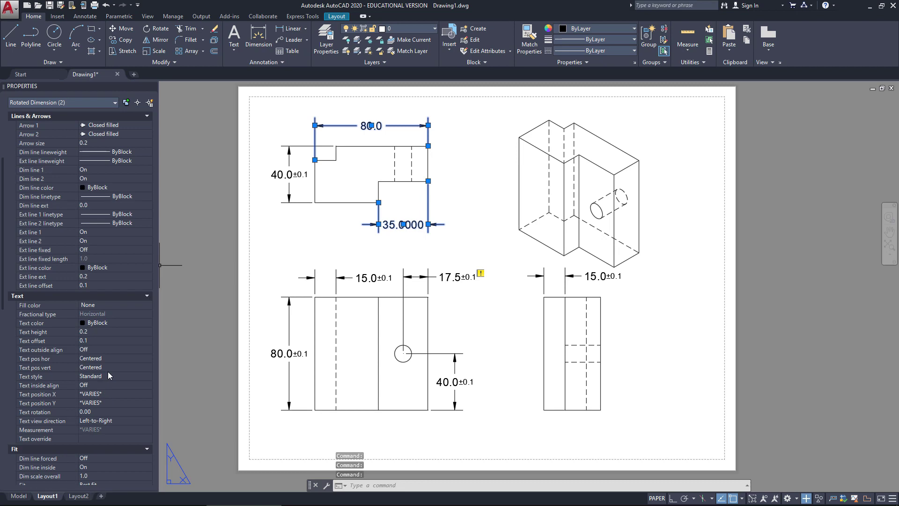
scroll(106, 364, "down", 6)
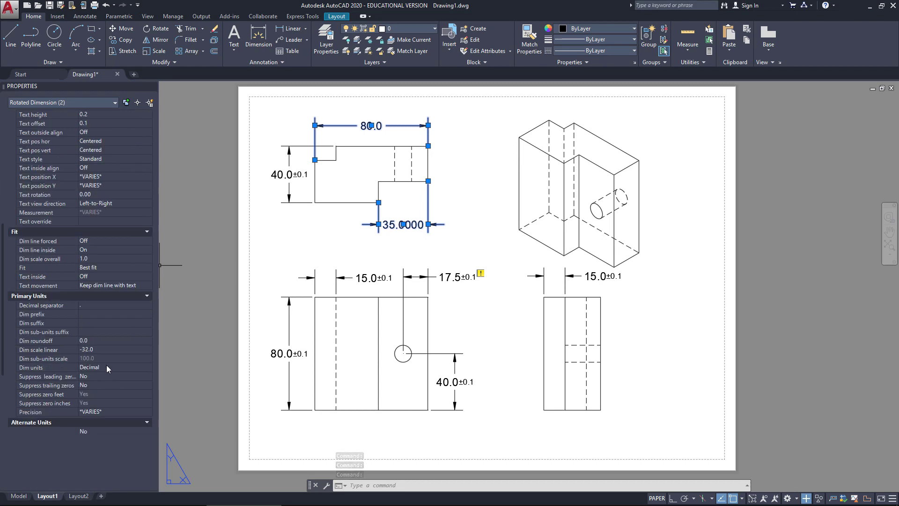
left_click(100, 350)
left_click(124, 350)
left_click(94, 366)
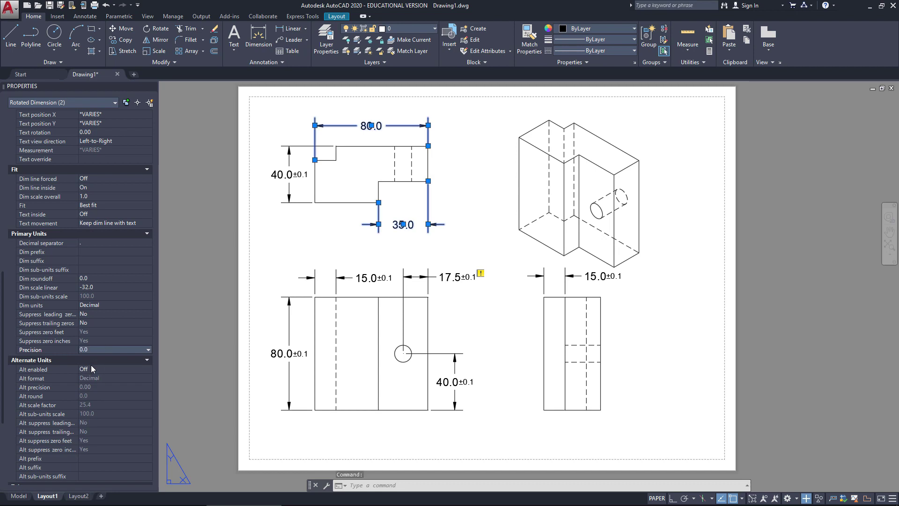
Step: Give the top view's two horizontal dimensions a Symmetrical tolerance display
scroll(94, 365, "down", 5)
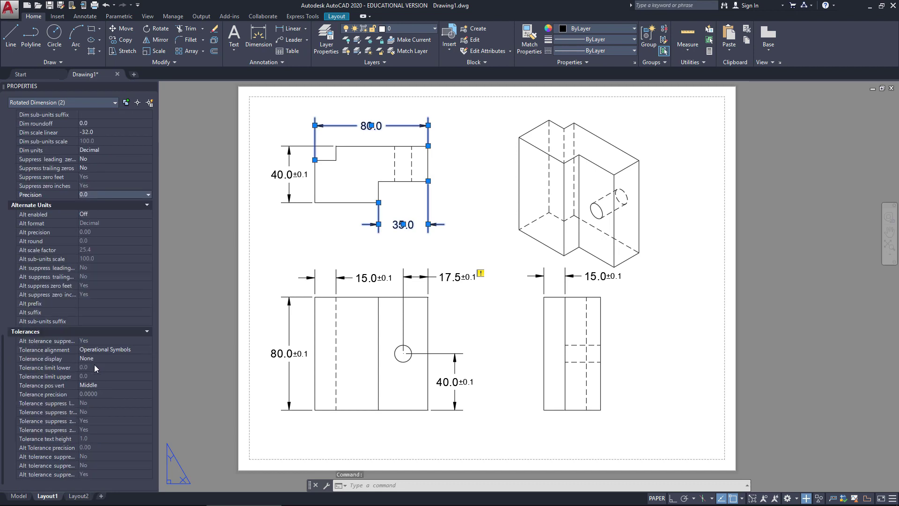
left_click(96, 359)
left_click(117, 358)
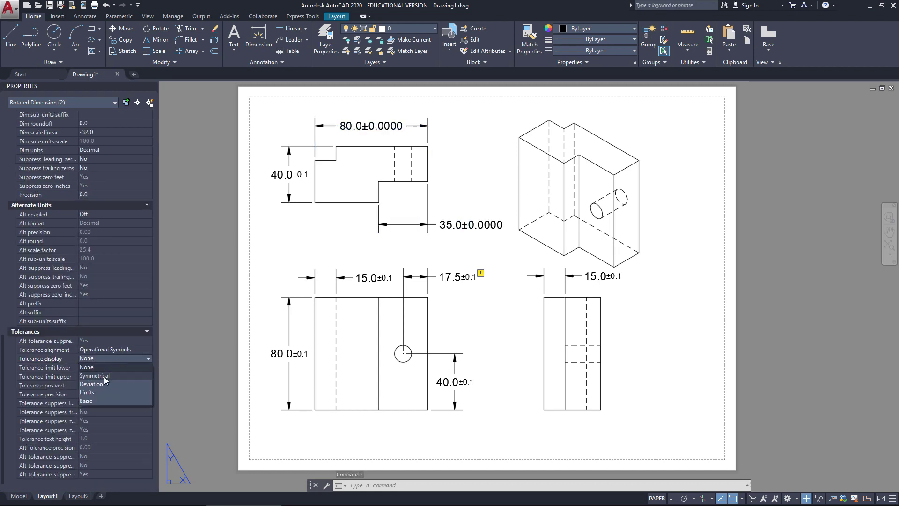
left_click(104, 375)
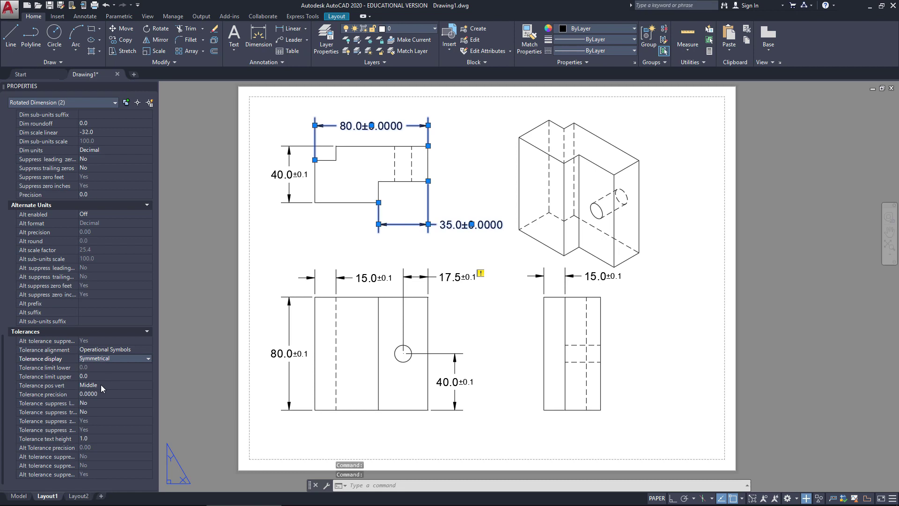
Step: Set the tolerance precision to 0.0 and the upper tolerance limit to 0.1 for the top view's two horizontal dimensions
left_click(97, 393)
left_click(99, 393)
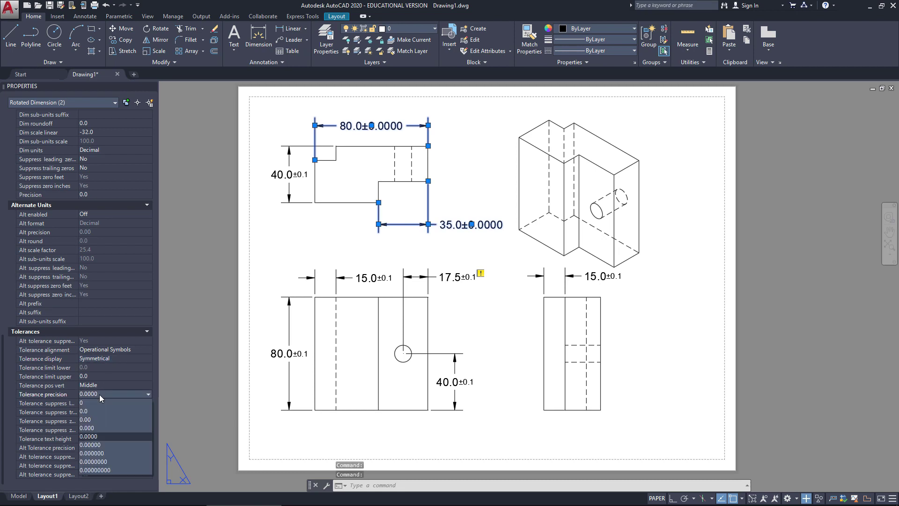
left_click(95, 410)
left_click(93, 377)
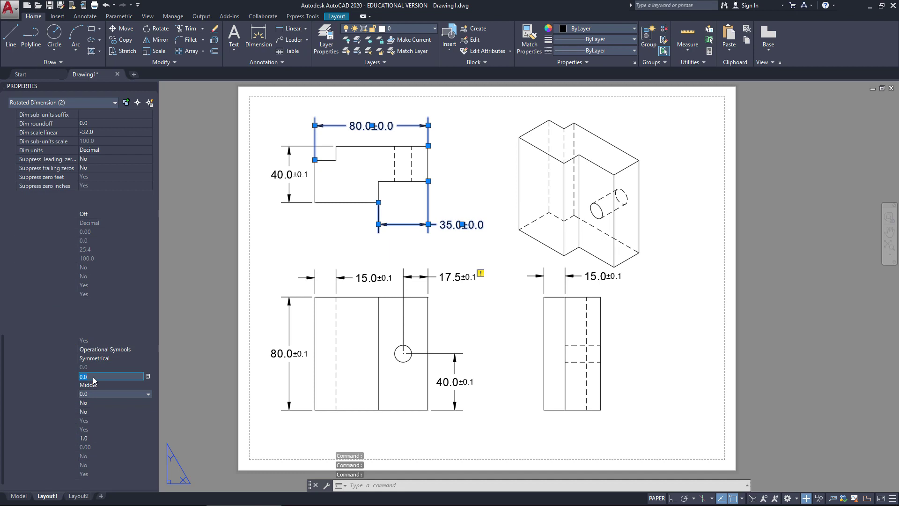
type("0.1")
key("Return")
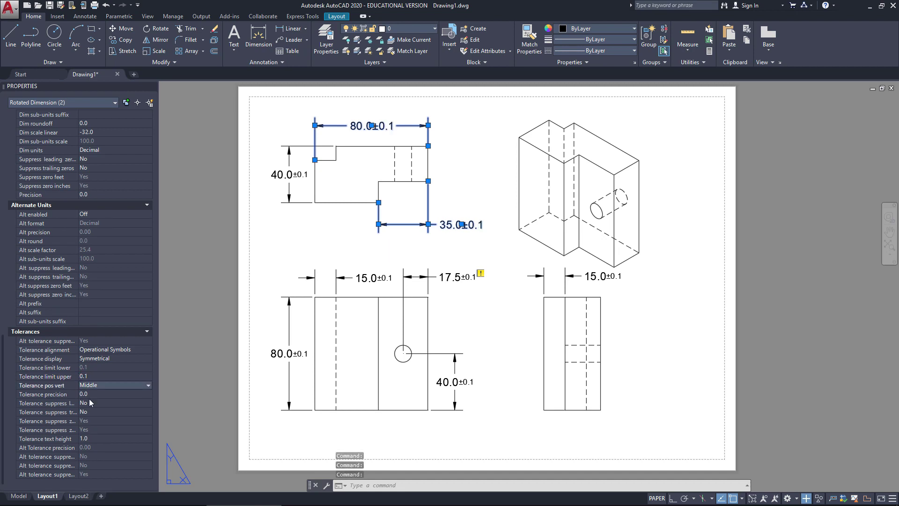
Step: Set the tolerance text height of the top view's two horizontal dimensions to 0.7 and deselect them
left_click(91, 437)
type("0.7")
key("Return")
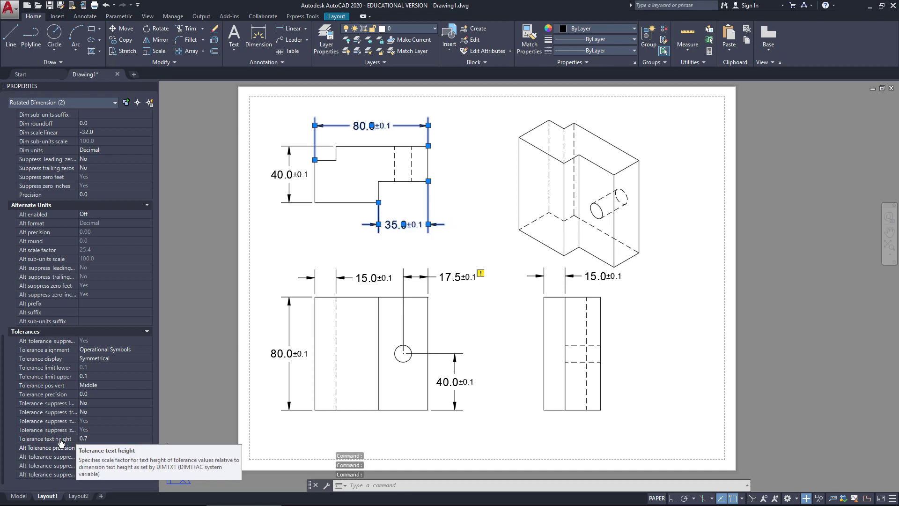
key("Escape")
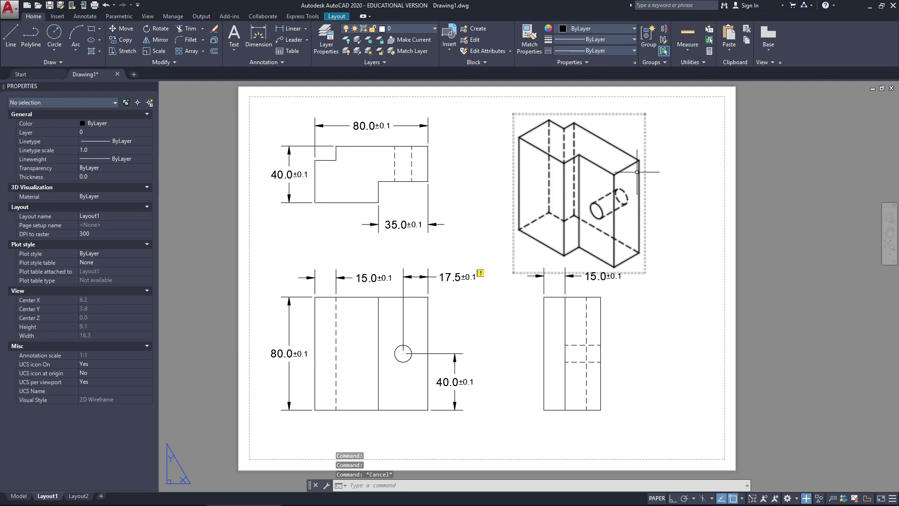
Step: Add the multiline text label "Plan" below the top view and shift it to sit under the view's outline
mouse_move(637, 172)
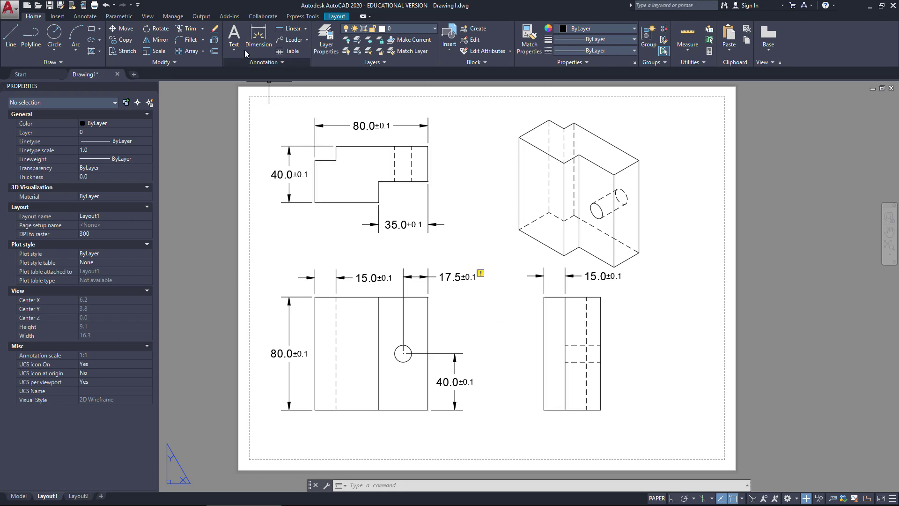
left_click(234, 33)
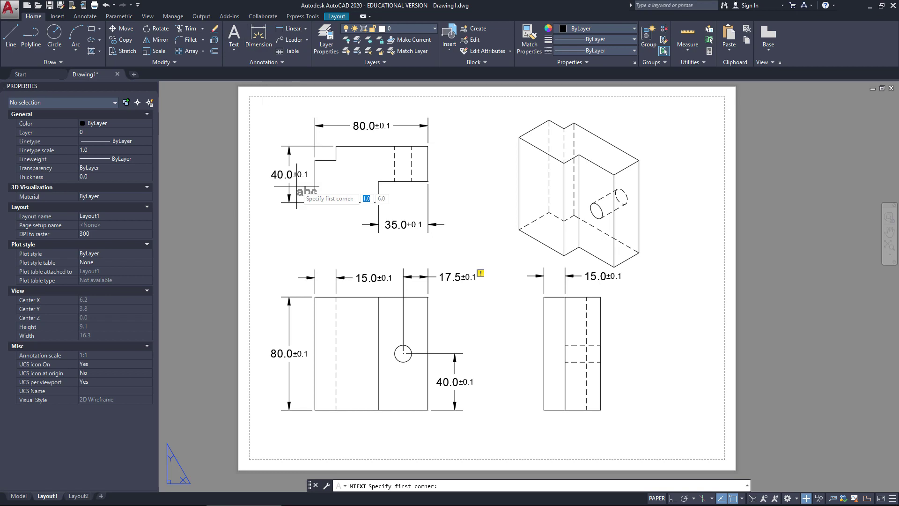
left_click(295, 219)
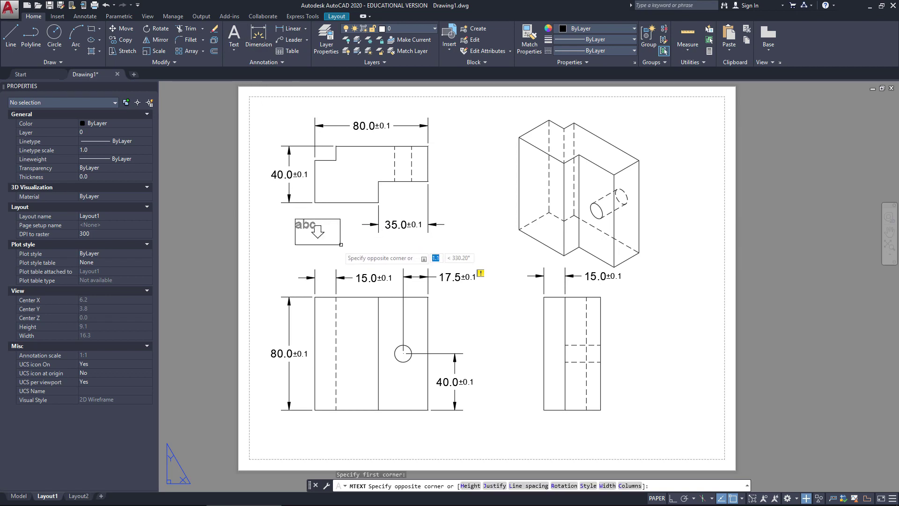
left_click(371, 251)
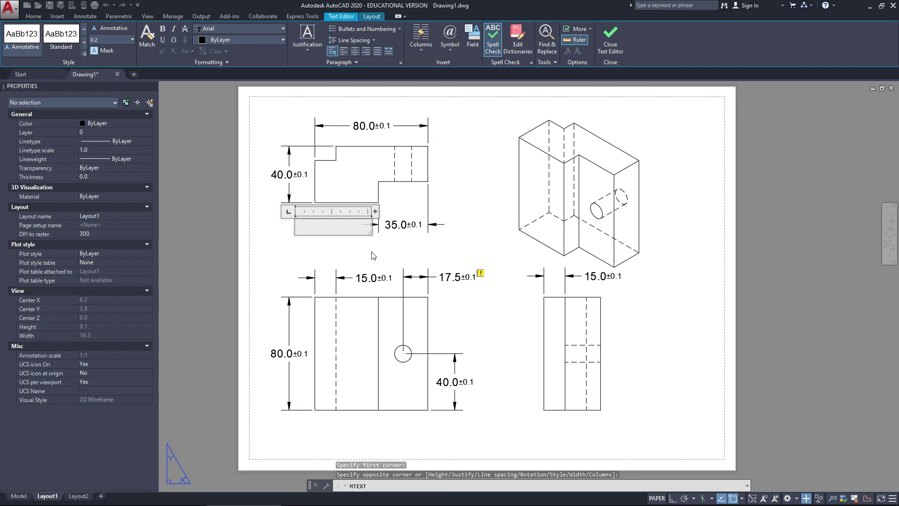
type("P")
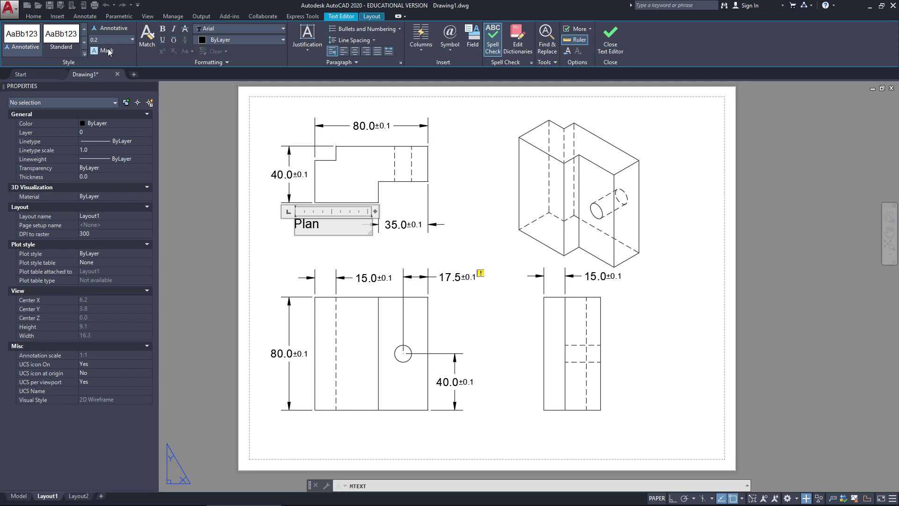
type("lan")
left_click(291, 237)
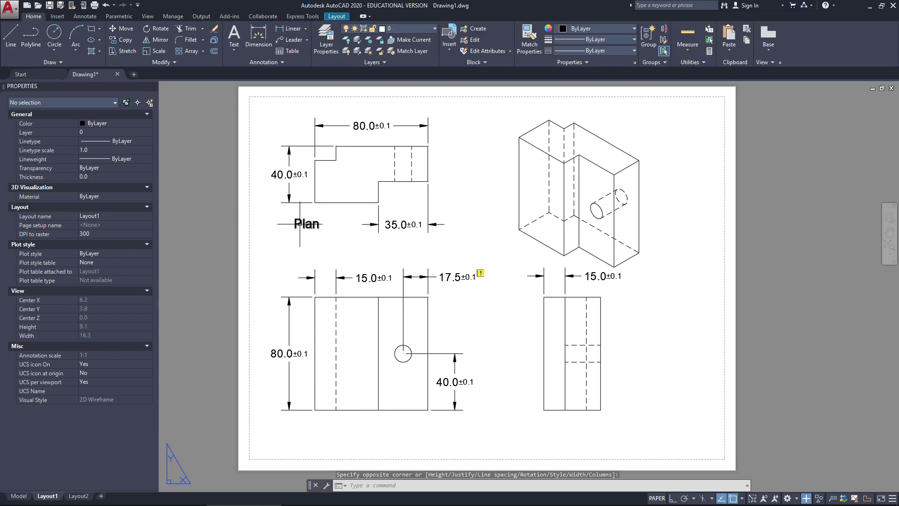
left_click(334, 230)
left_click_drag(313, 225, 337, 243)
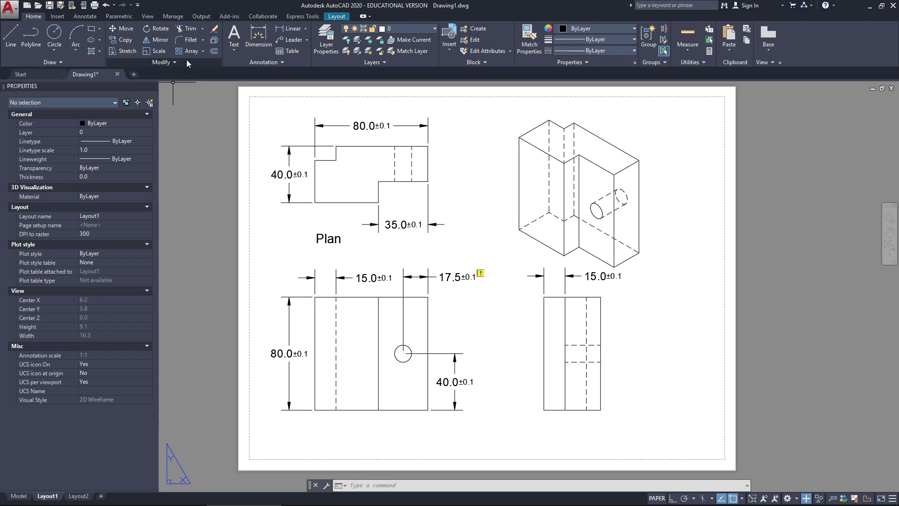
Step: Copy the "Plan" label and paste the duplicate just below the front view
left_click(170, 64)
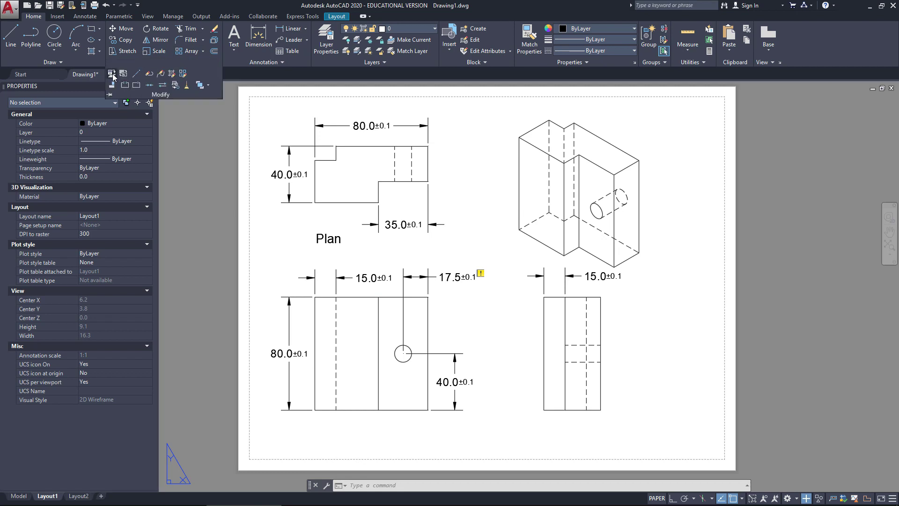
key("Escape")
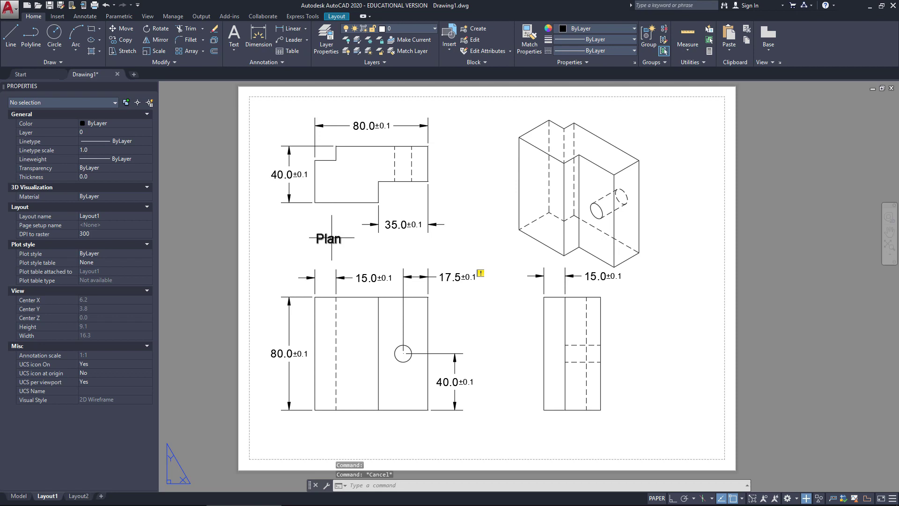
left_click(332, 234)
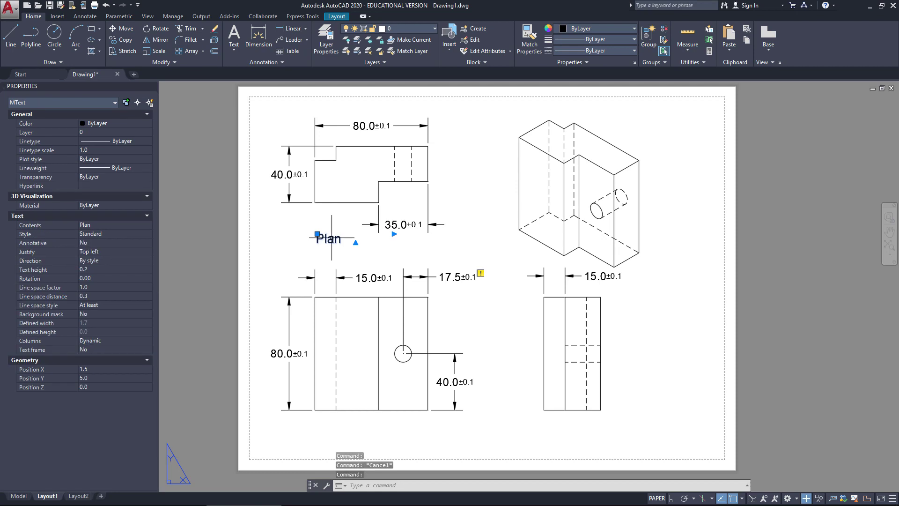
key("ctrl+c")
left_click(333, 427)
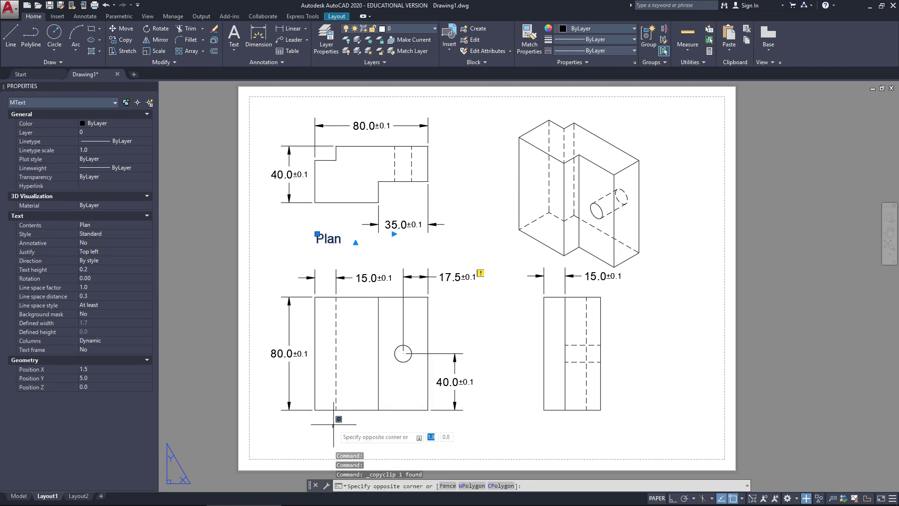
key("Escape")
key("ctrl+v")
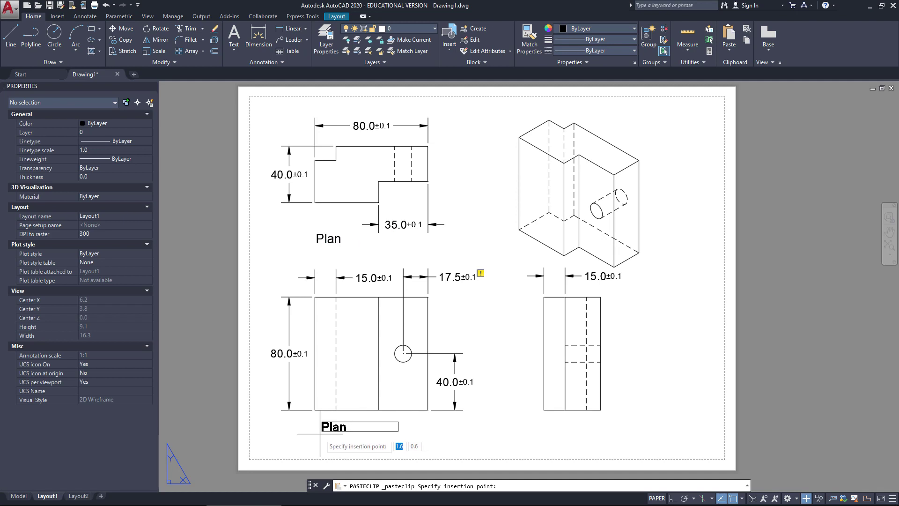
left_click(318, 432)
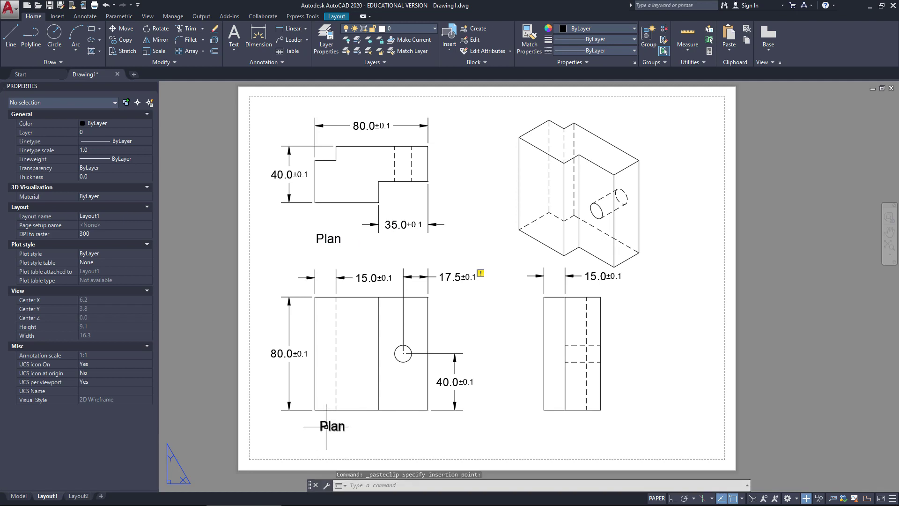
Step: Change the label below the front view to "Front Elevation" and widen its text box to fit on one line
double_click(327, 426)
left_click_drag(345, 429, 320, 426)
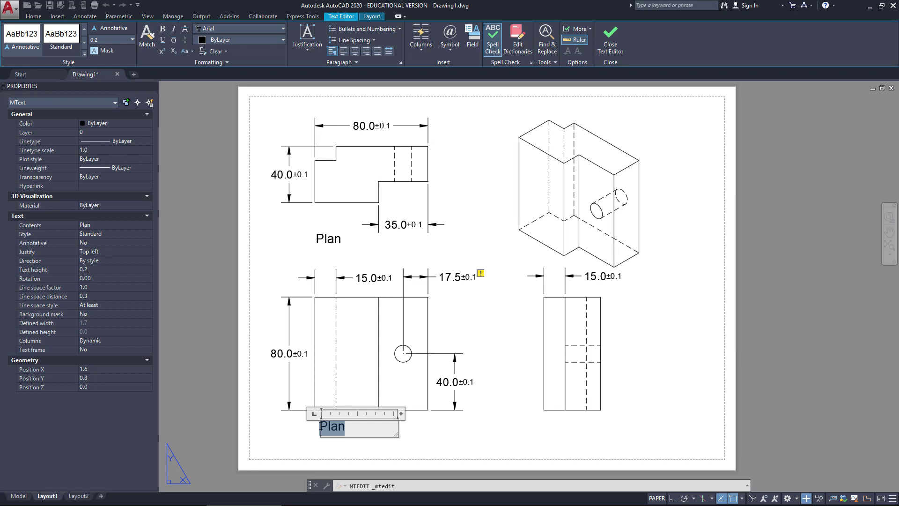
type("Front Ele")
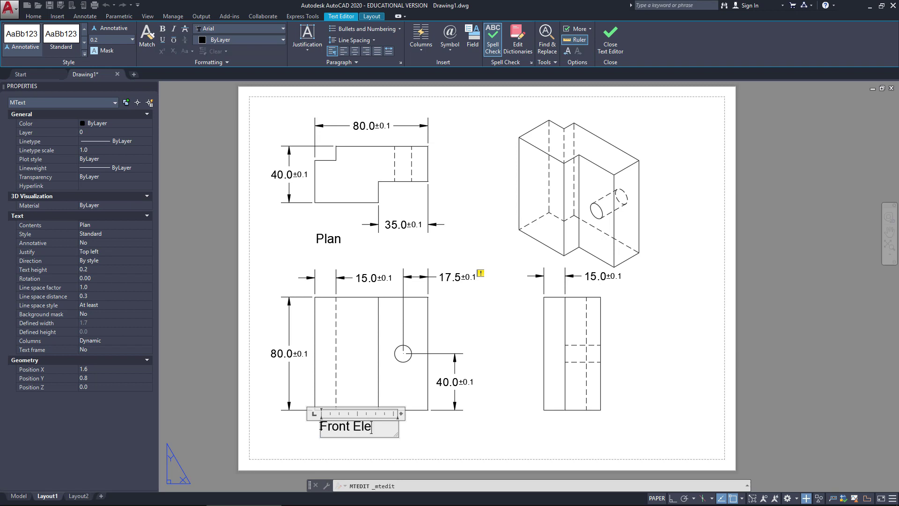
type("vation")
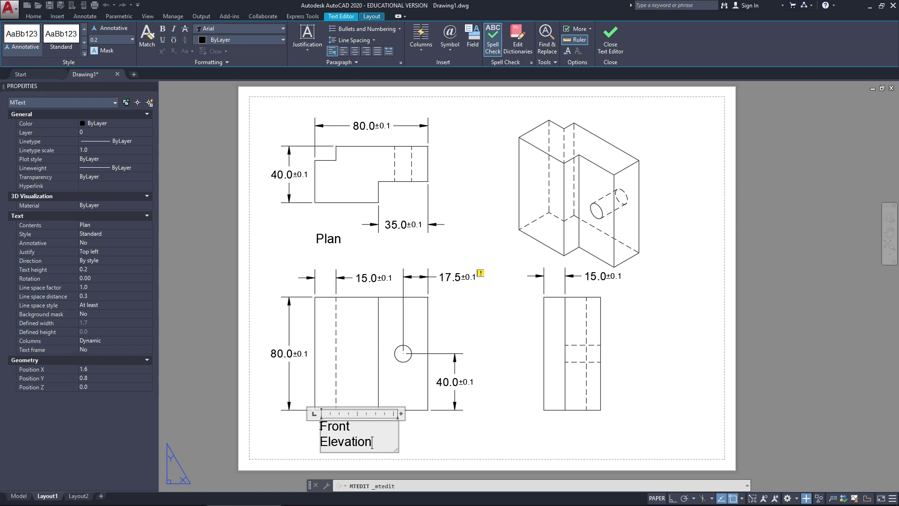
left_click_drag(396, 450, 413, 435)
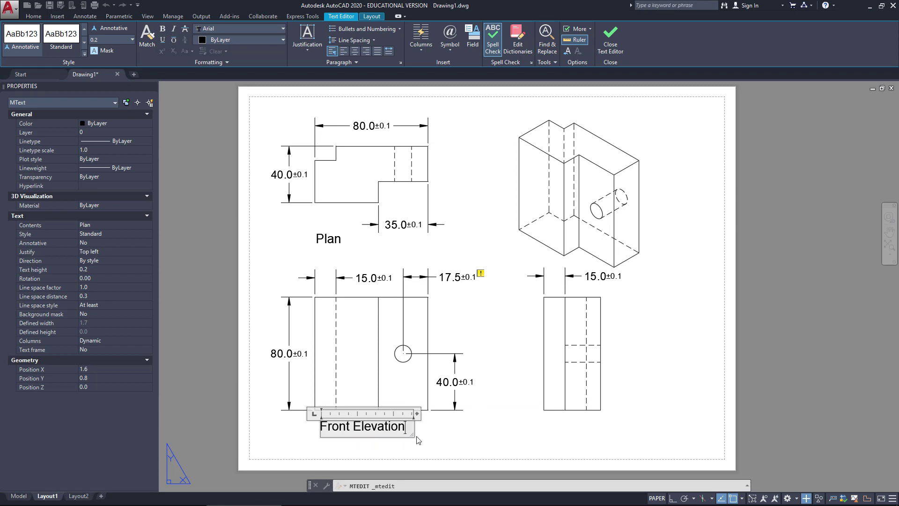
left_click(418, 442)
Step: Copy the "Front Elevation" label and paste the duplicate just below the side view
left_click(378, 426)
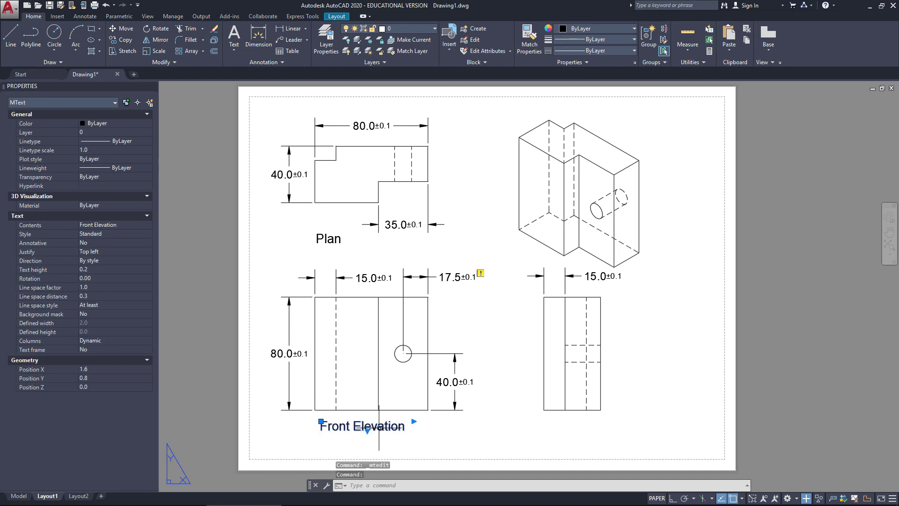
key("ctrl+c")
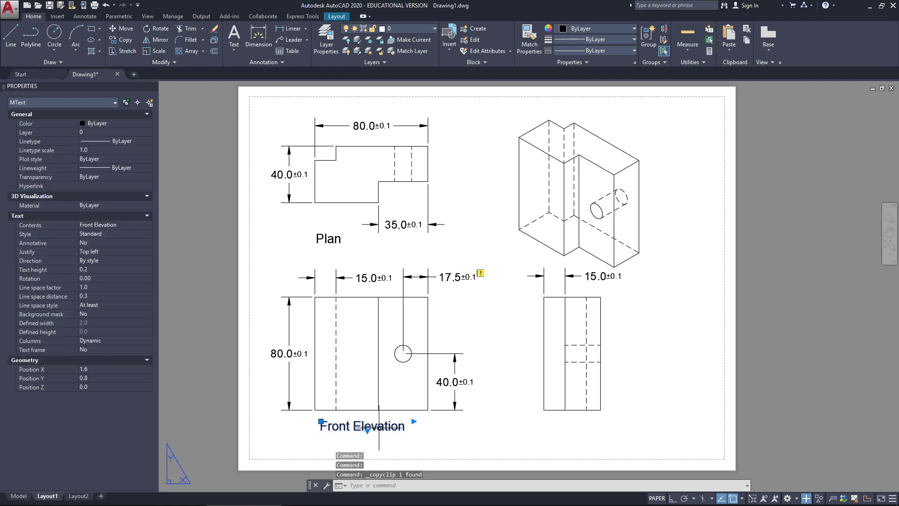
left_click(559, 424)
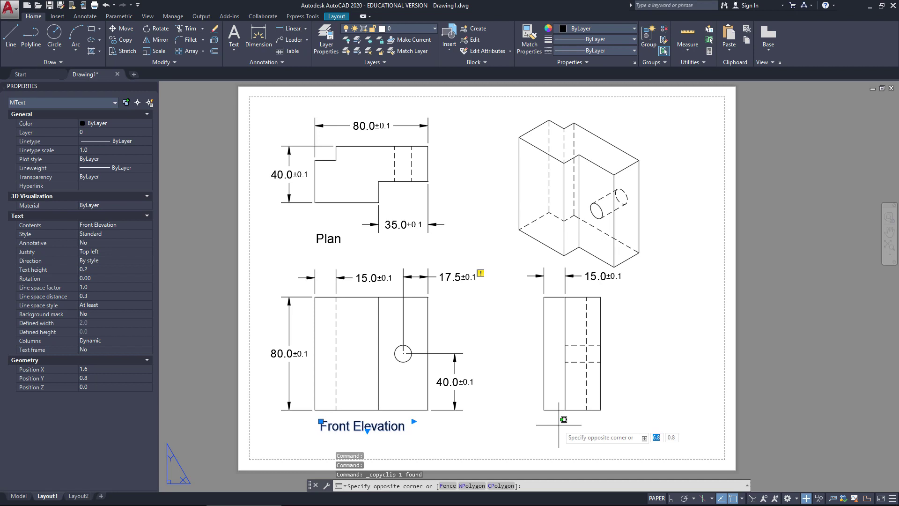
key("ctrl+v")
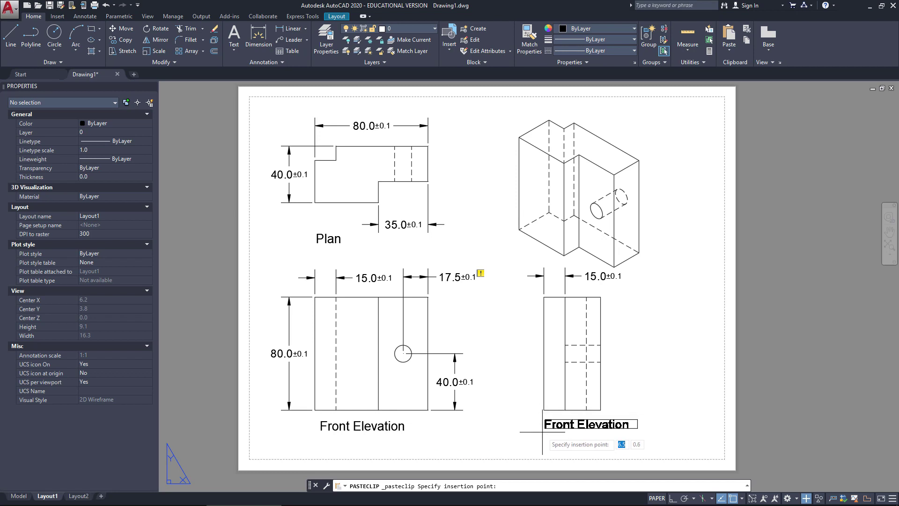
left_click(542, 432)
Step: Change the label below the side view to read "Right Elevation" and finish the text edit
double_click(577, 425)
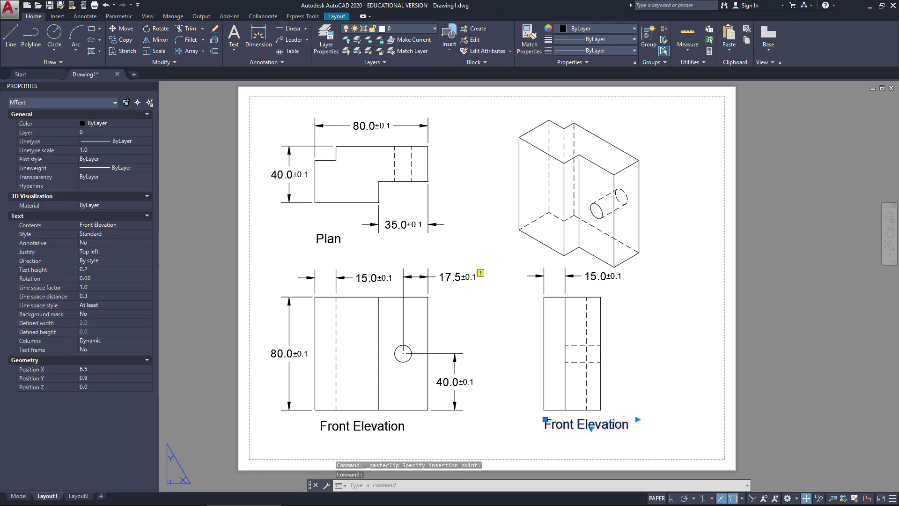
double_click(545, 423)
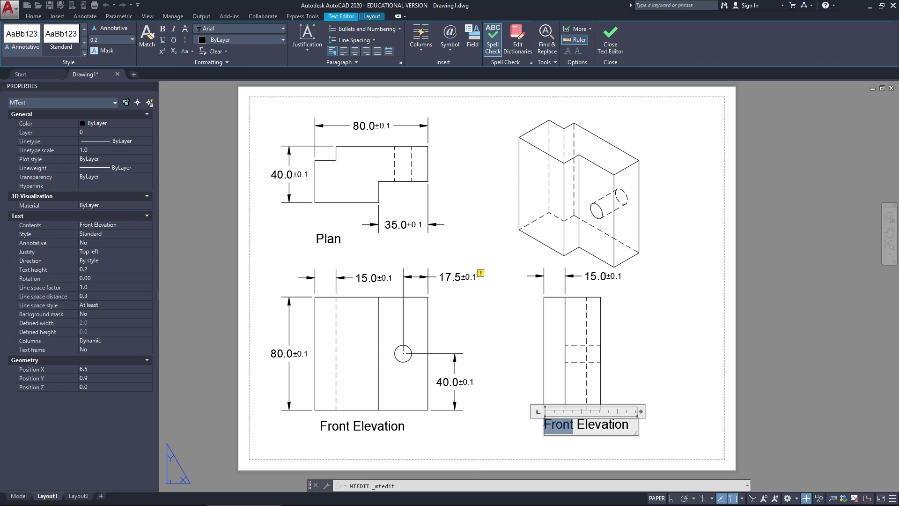
type("Right")
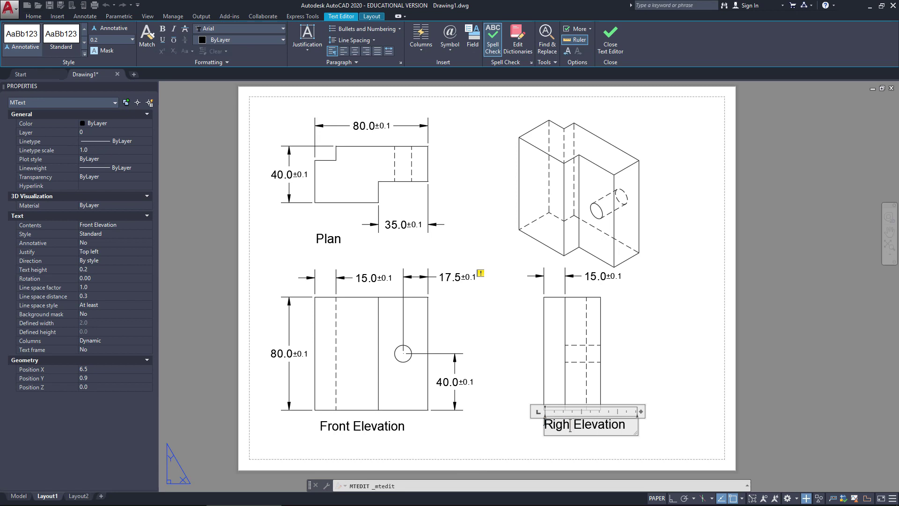
left_click(336, 274)
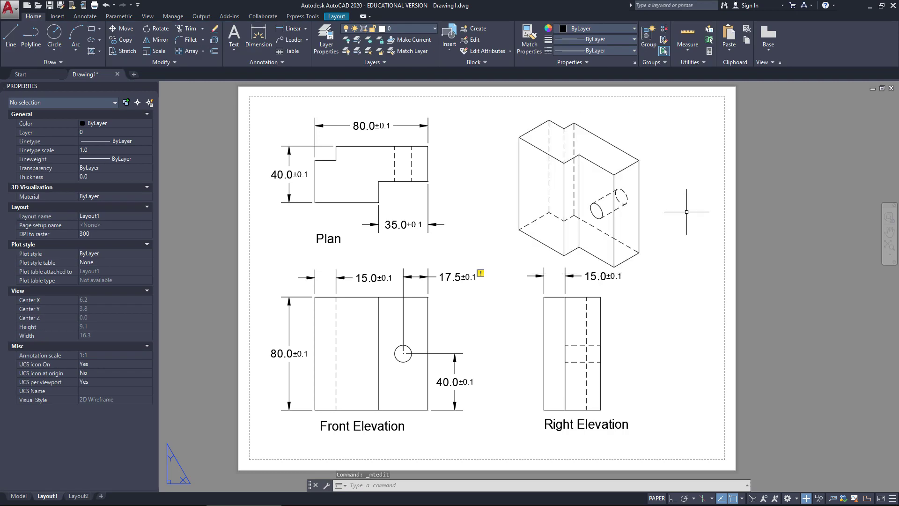
Step: Move the isometric view slightly up and to the right, away from the side view's 15.0 dimension
left_click(590, 199)
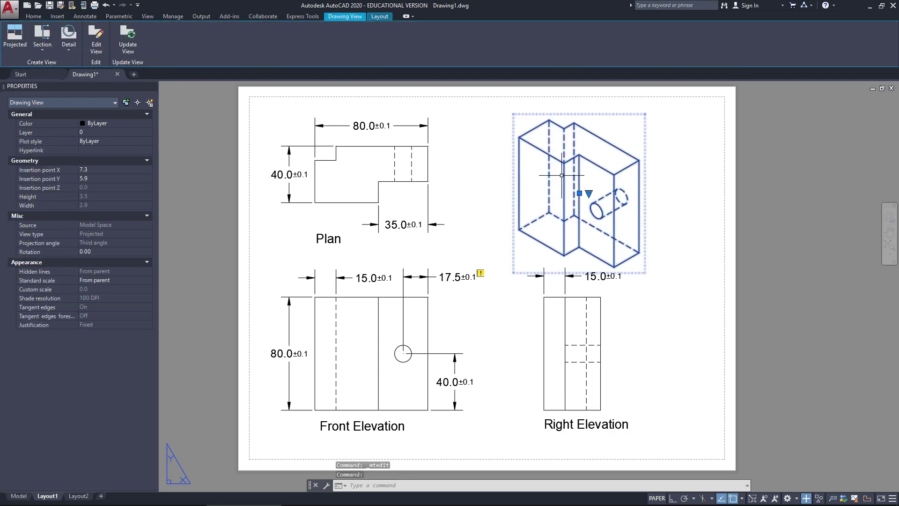
left_click_drag(562, 168, 569, 166)
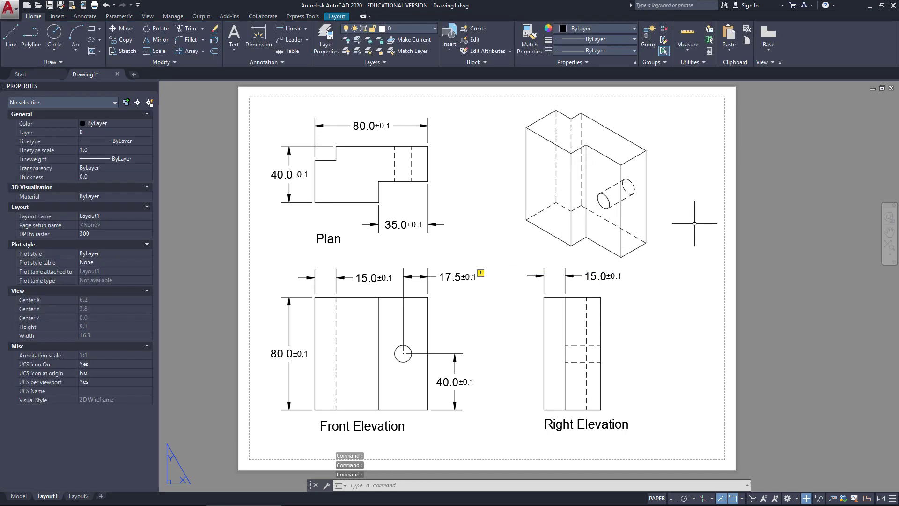
left_click(662, 216)
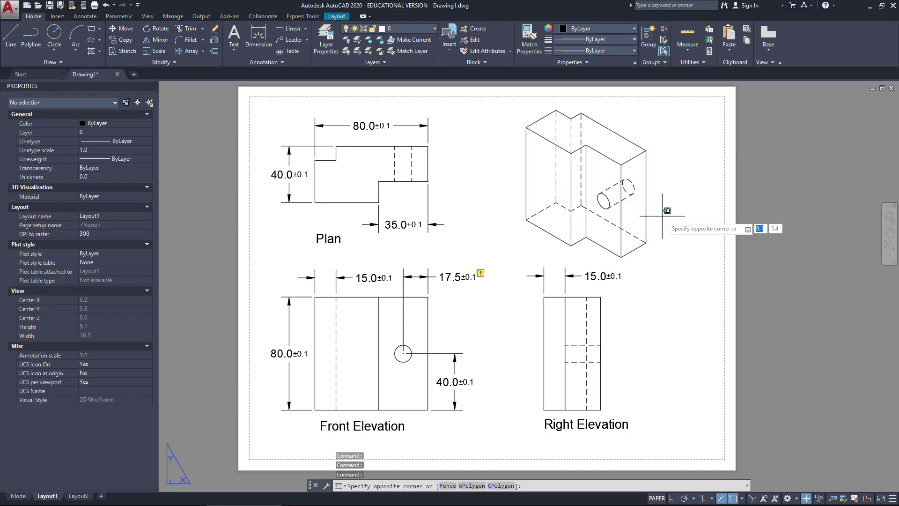